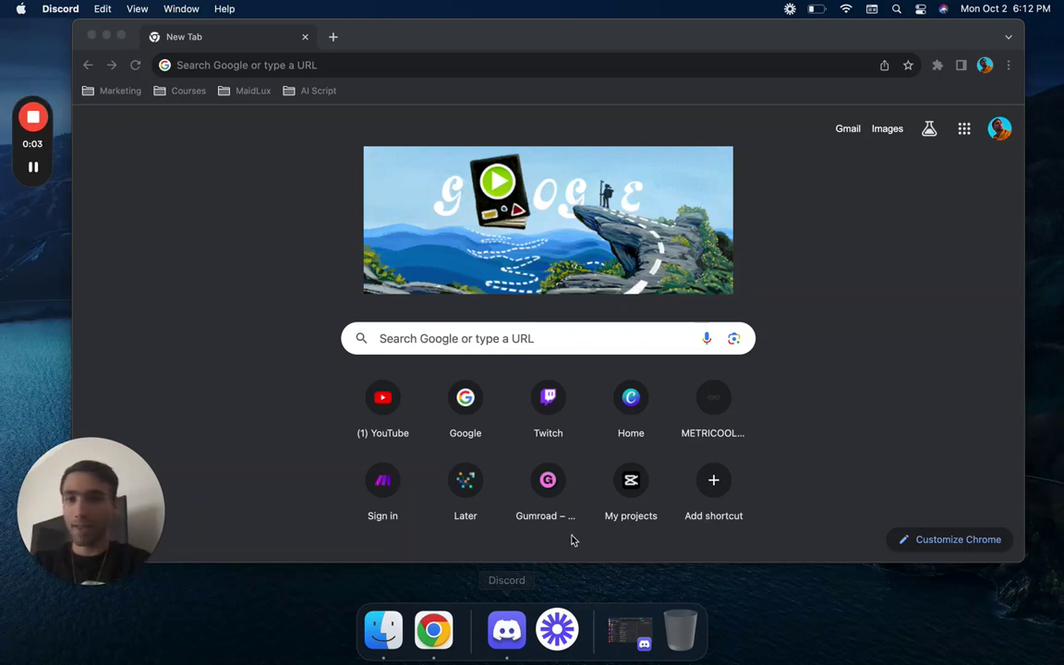
# - In the Midjourney Bot DM, start an /imagine prompt: 'a distyopian star wars world with han solo dressed in red p…'
pyautogui.click(506, 631)
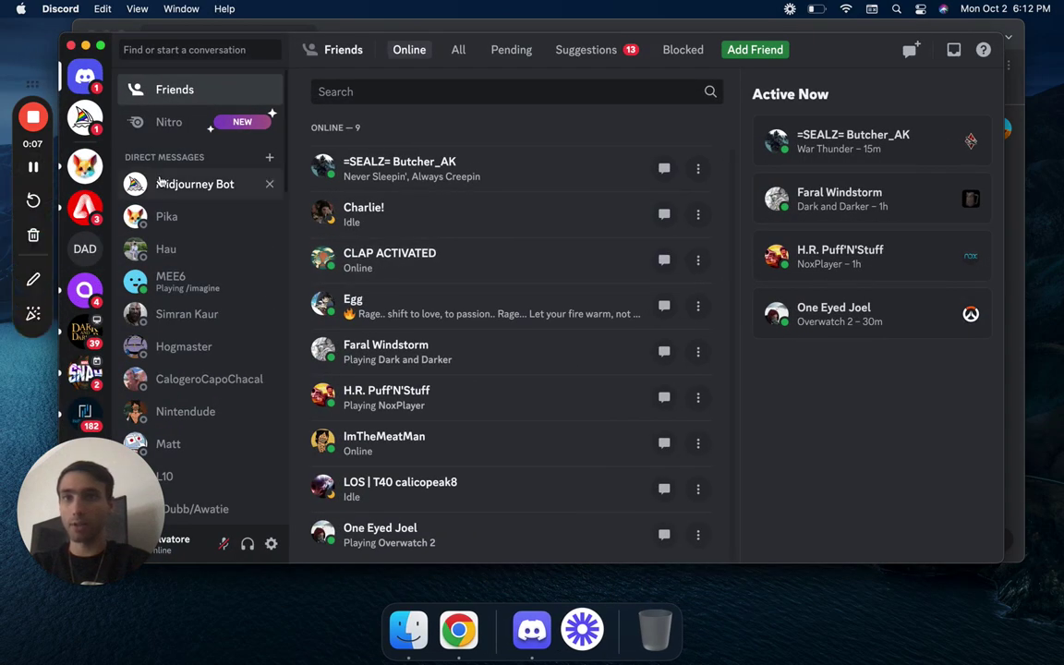
pyautogui.click(160, 183)
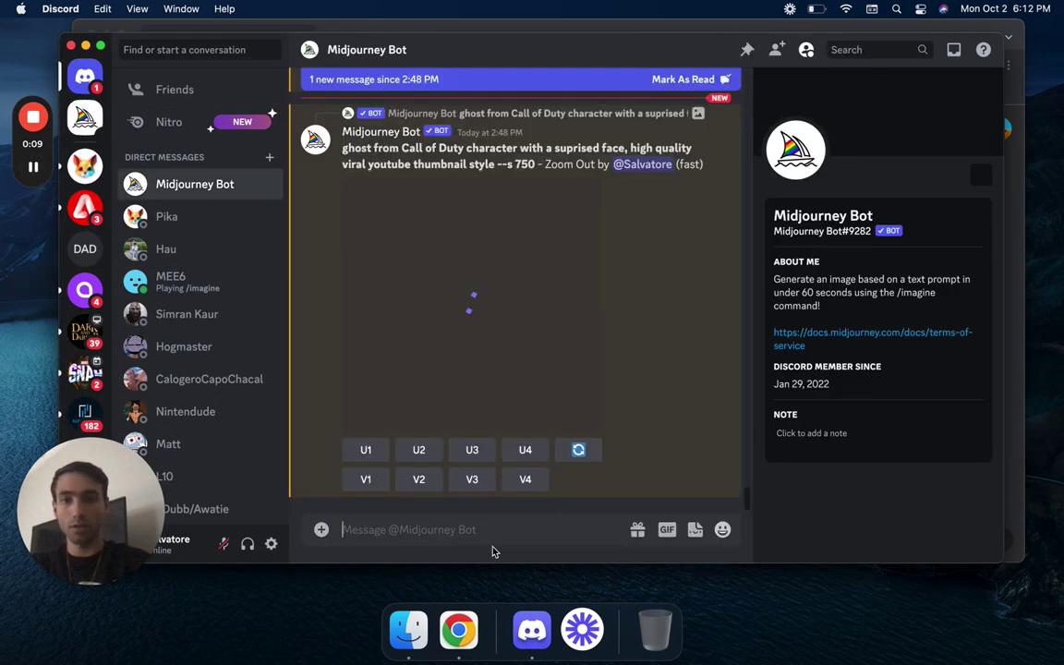
pyautogui.write('.imag')
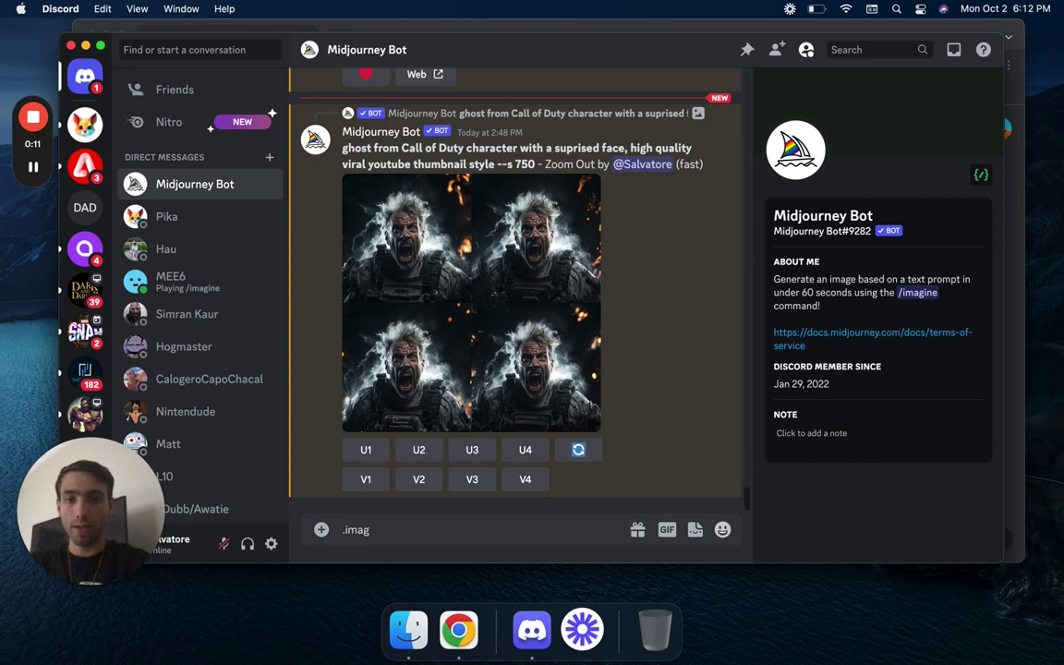
pyautogui.press('BackSpace')
pyautogui.press('BackSpace')
pyautogui.press('BackSpace')
pyautogui.press('BackSpace')
pyautogui.press('BackSpace')
pyautogui.write('/')
pyautogui.press('BackSpace')
pyautogui.write('/imag')
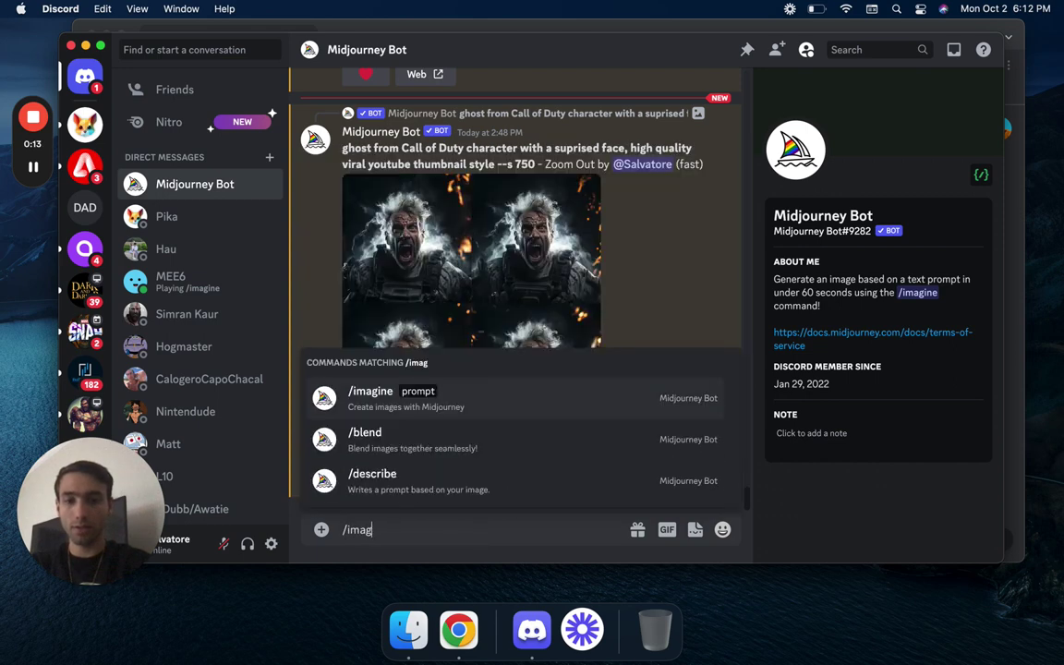
pyautogui.press('Tab')
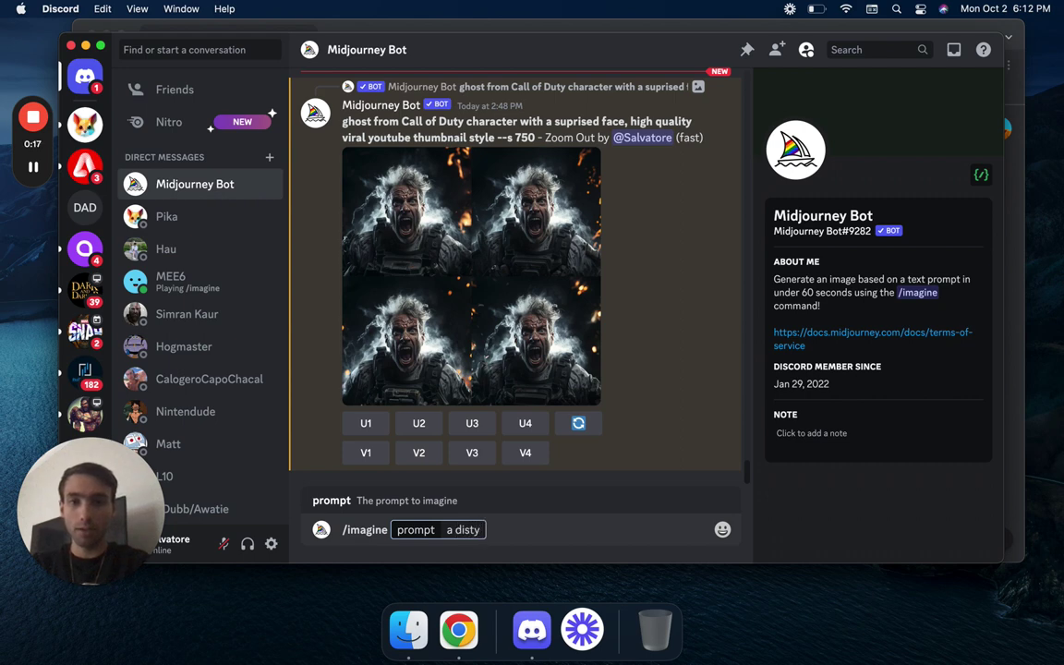
pyautogui.write('a distyopian sta')
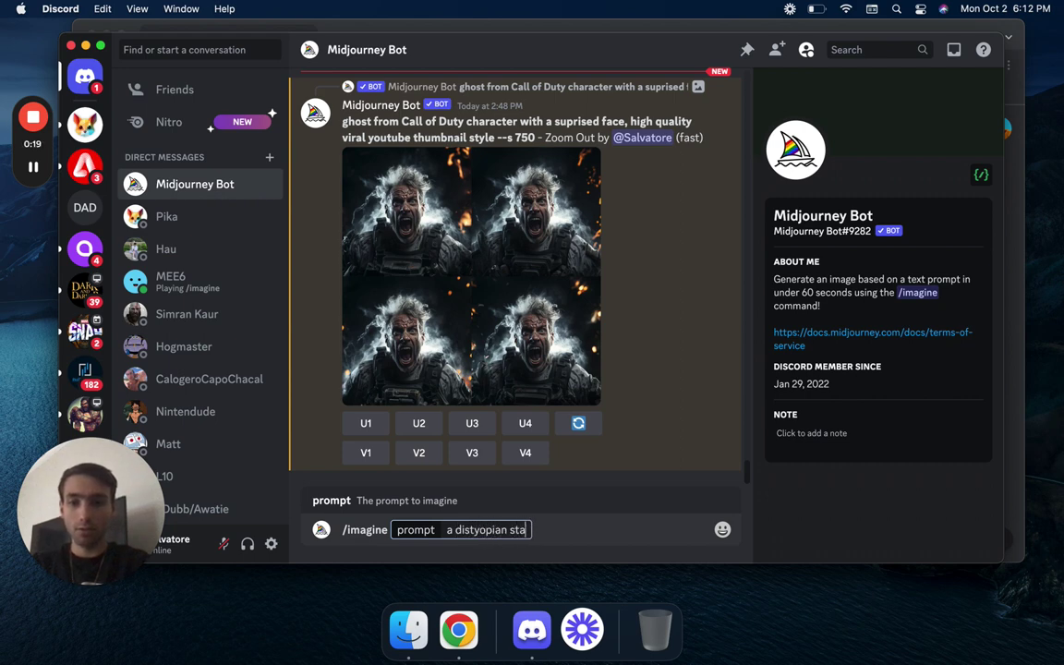
pyautogui.write('r wars wor')
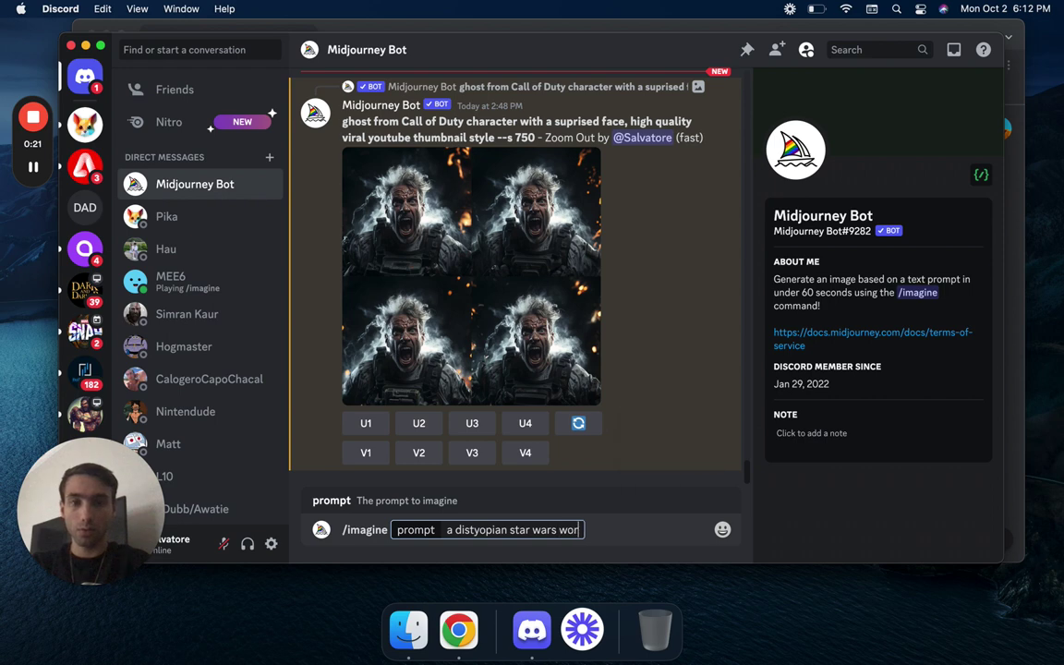
pyautogui.write('ld wit')
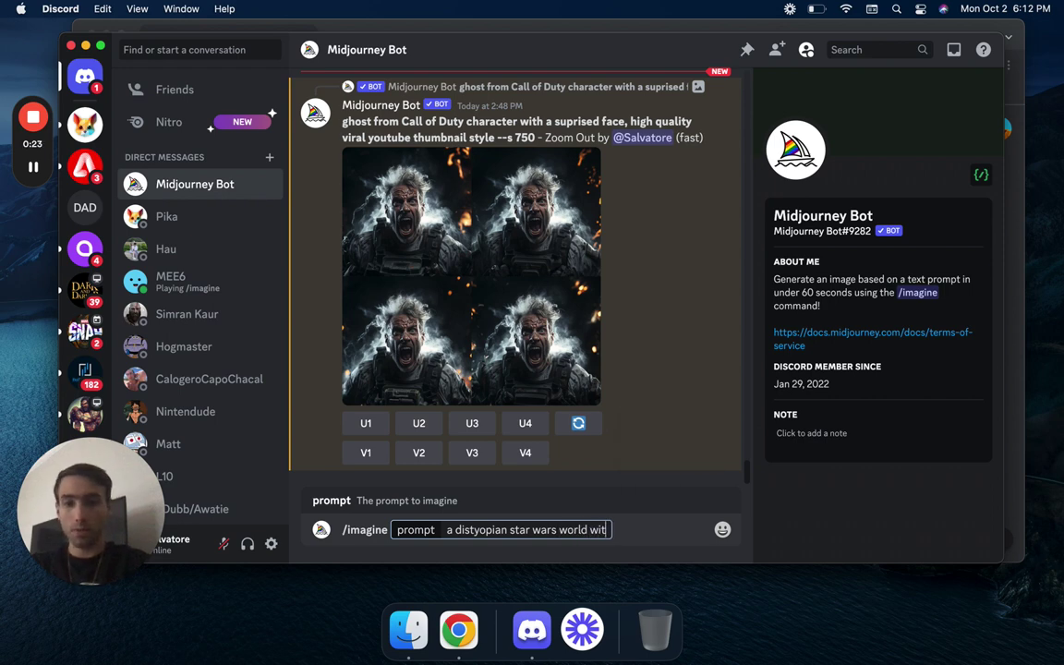
pyautogui.write('h han solo')
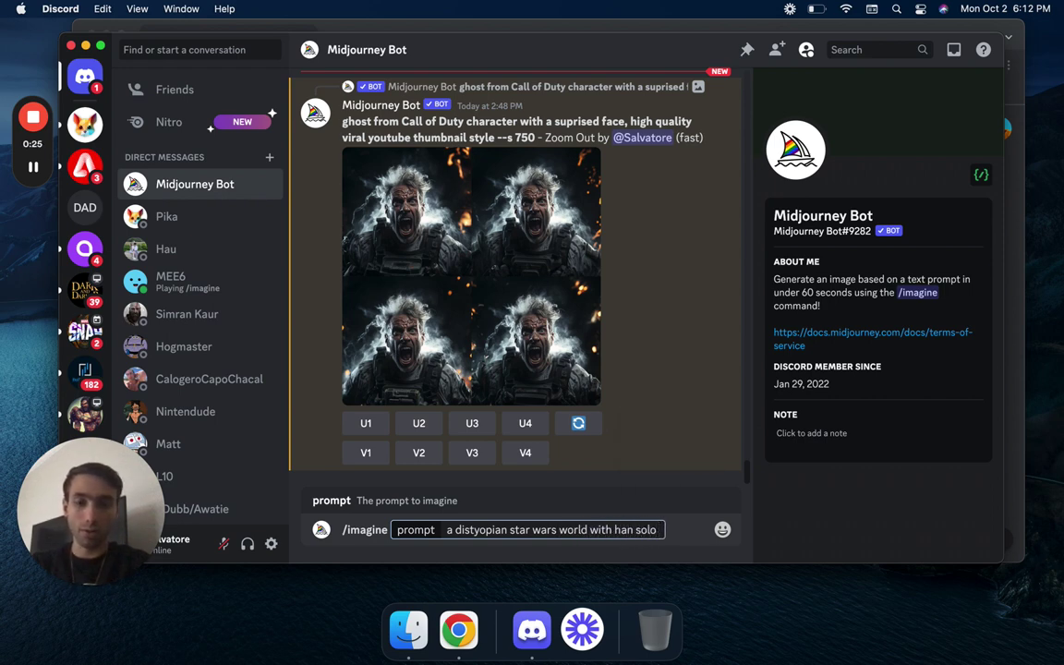
pyautogui.write(' dresse')
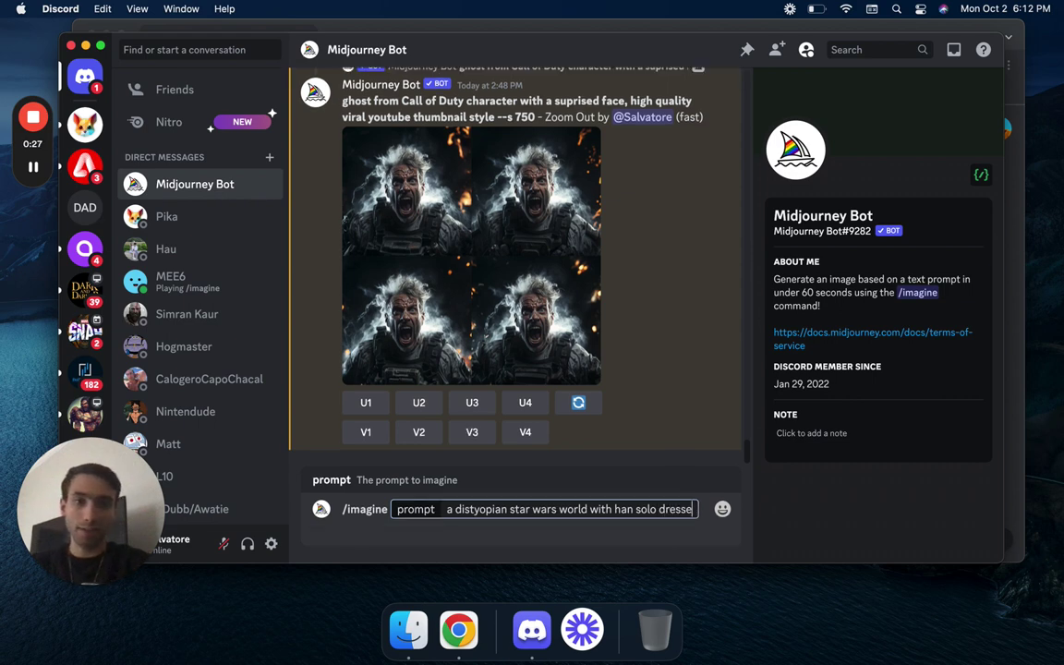
pyautogui.write('d in re')
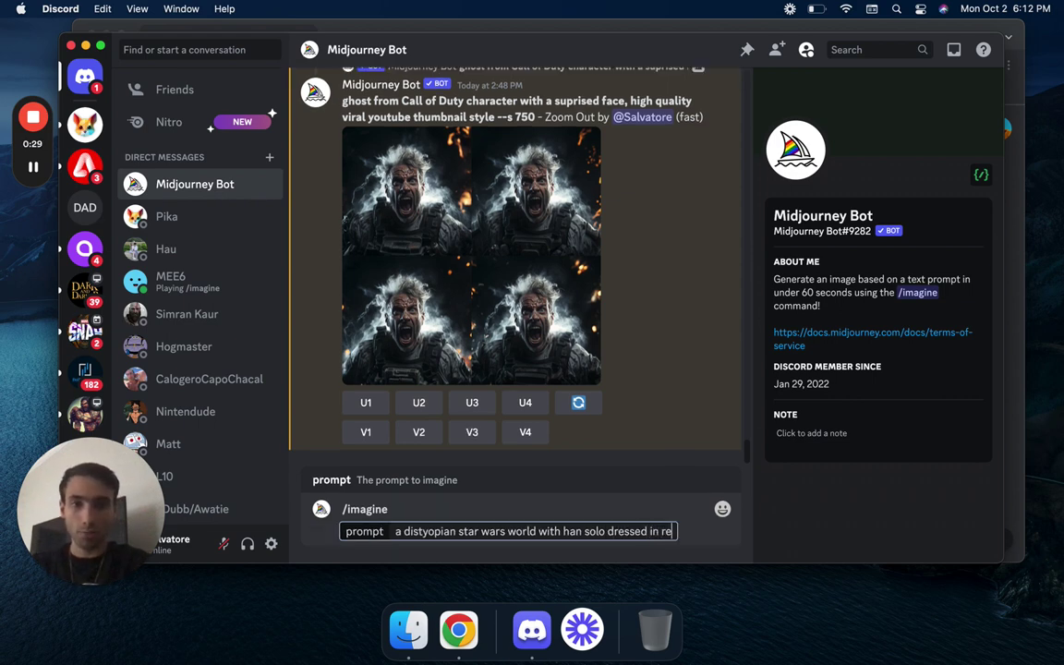
pyautogui.write('d p')
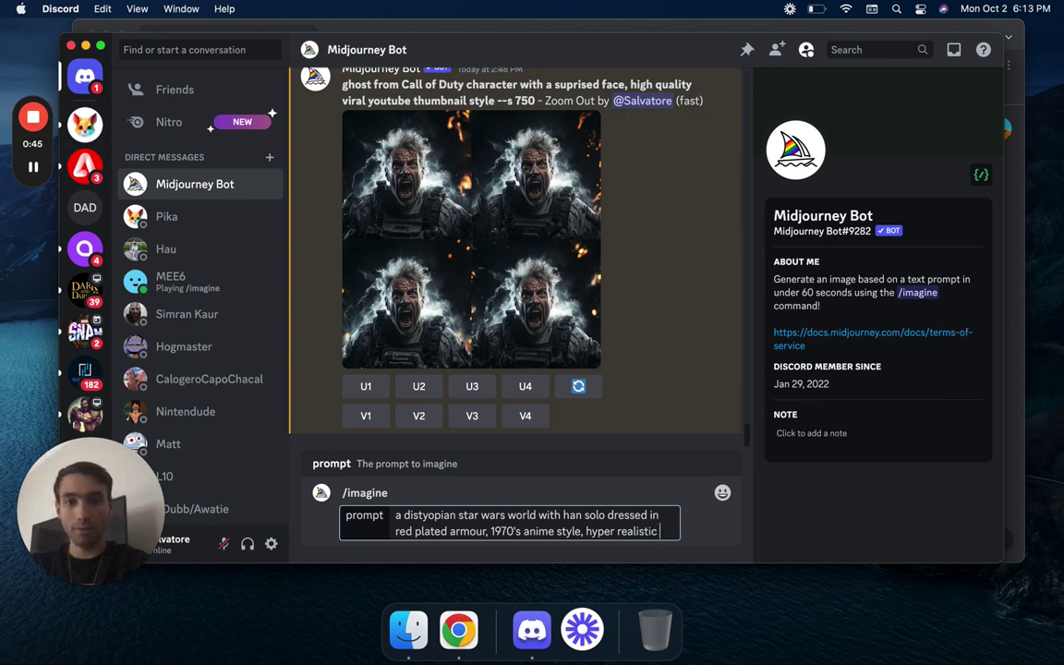
# - Append --ar 16:9 from an earlier prompt to the Han Solo prompt and copy the whole command
pyautogui.scroll(-15, 497, 96)
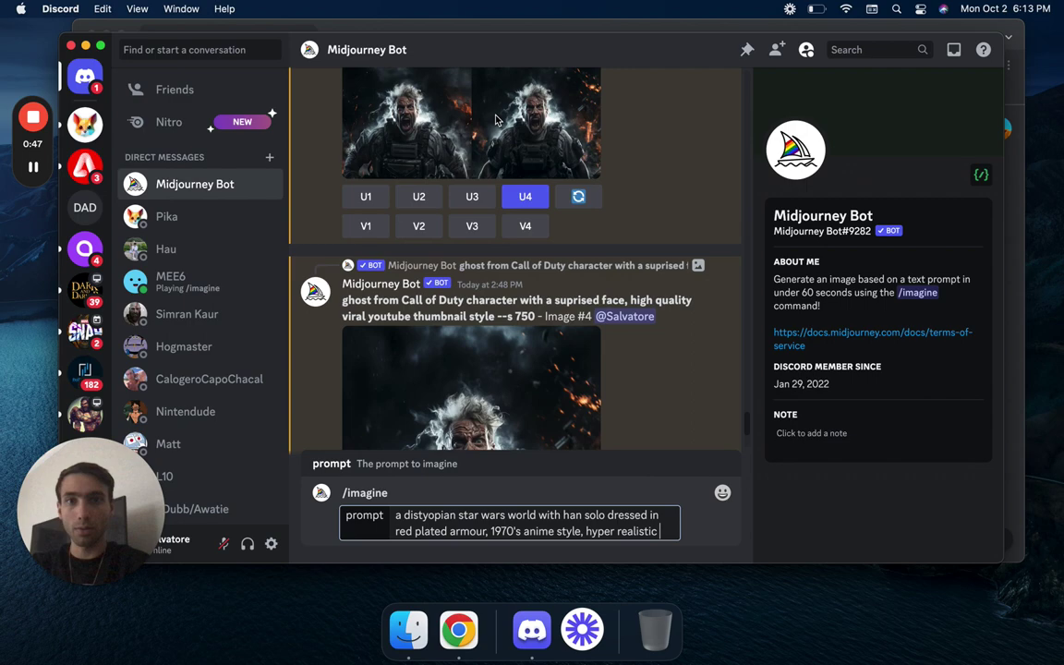
pyautogui.scroll(-3, 497, 120)
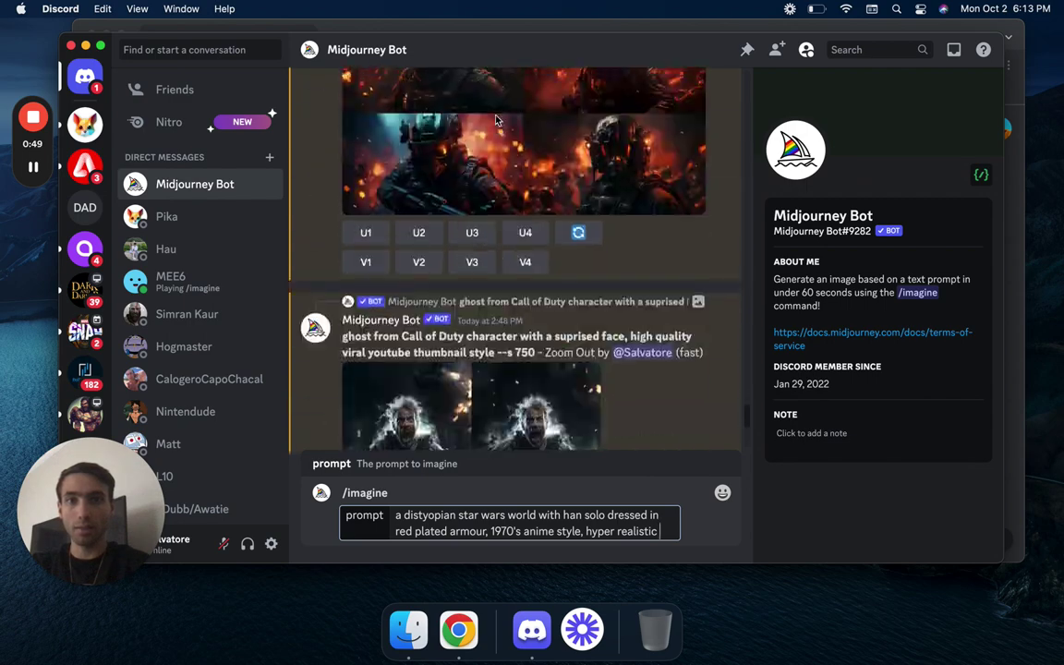
pyautogui.moveTo(551, 159); pyautogui.dragTo(507, 159)
pyautogui.press('super+c')
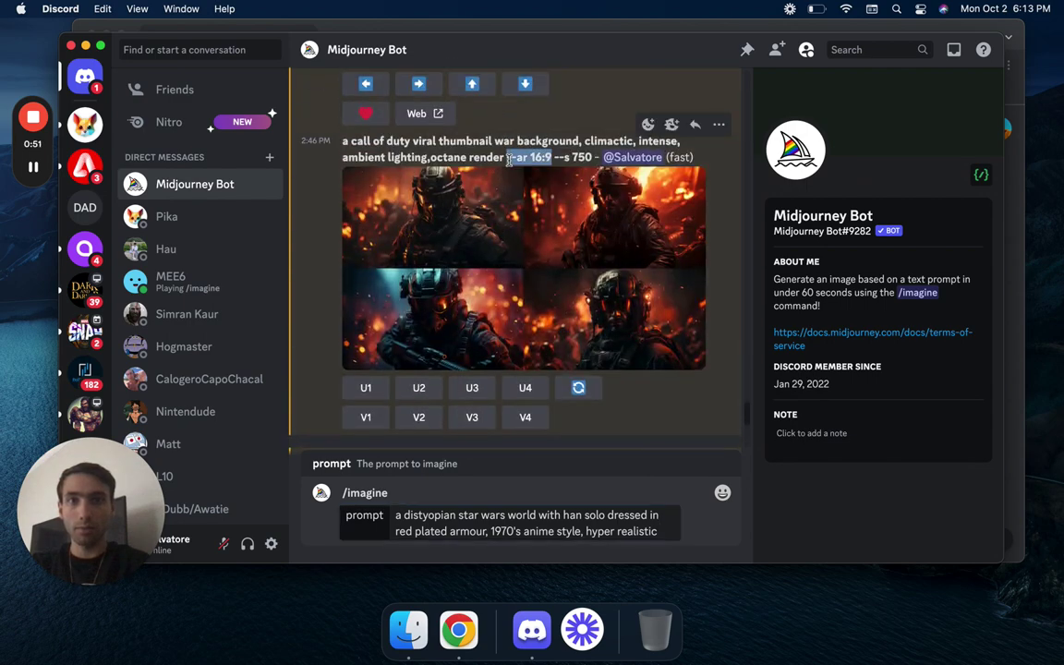
pyautogui.scroll(5, 534, 325)
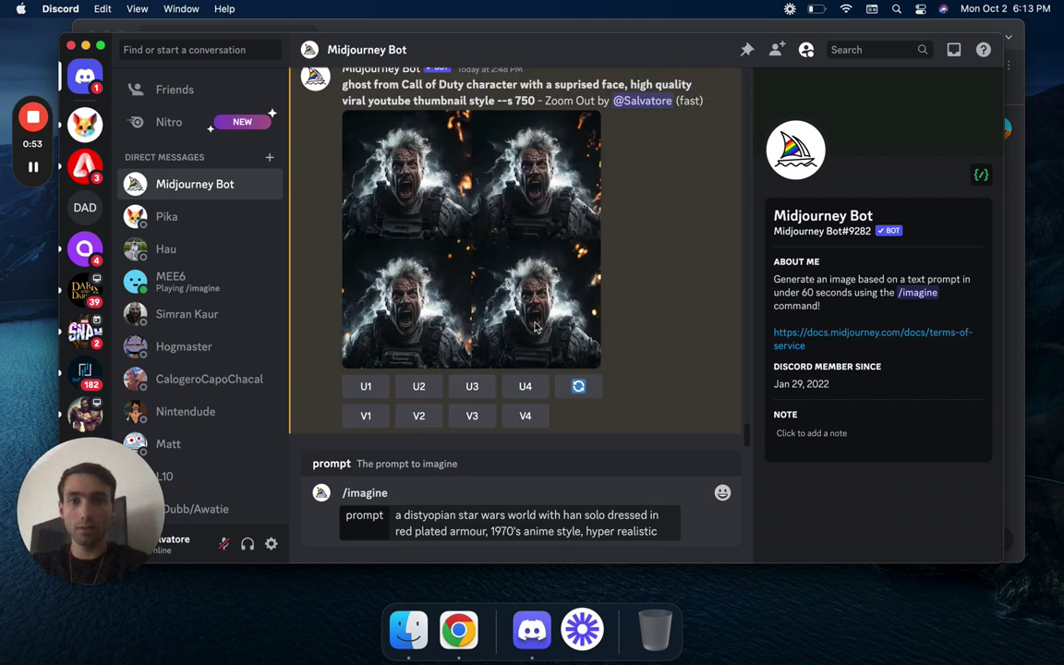
pyautogui.click(664, 533)
pyautogui.press('super+v')
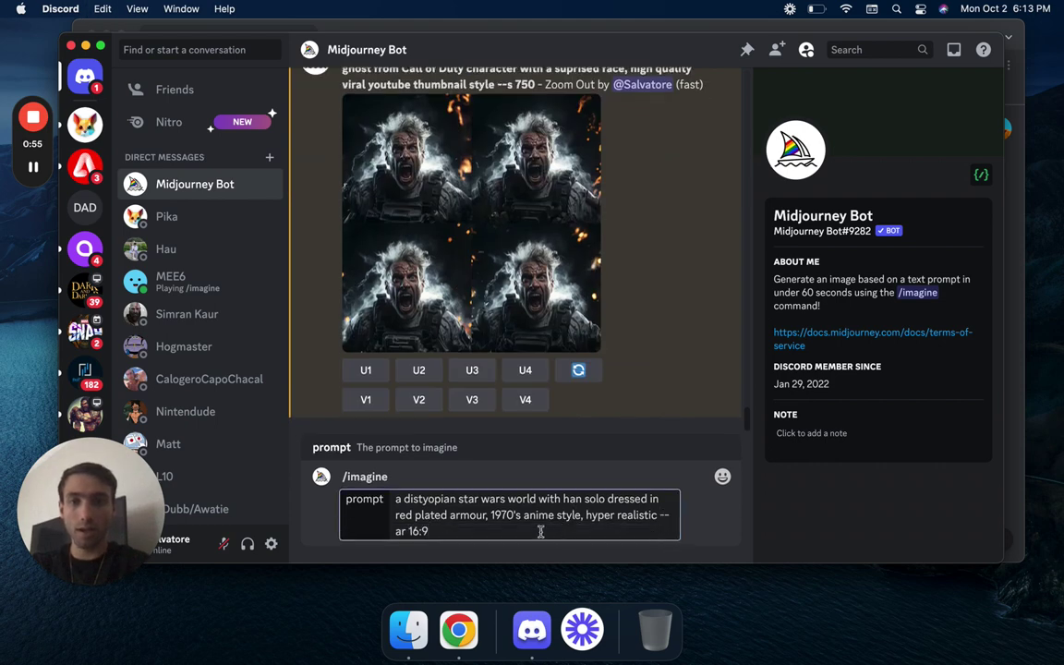
pyautogui.moveTo(541, 531); pyautogui.dragTo(344, 491)
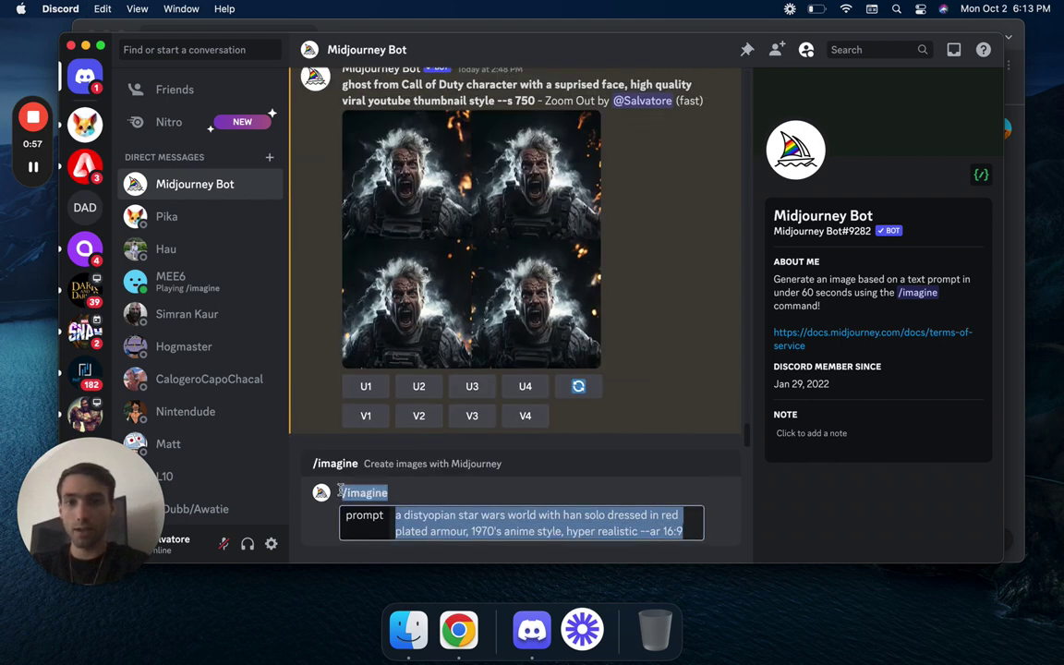
pyautogui.press('super+c')
# - Submit the Han Solo --ar 16:9 imagine prompt to Midjourney four times
pyautogui.press('Return')
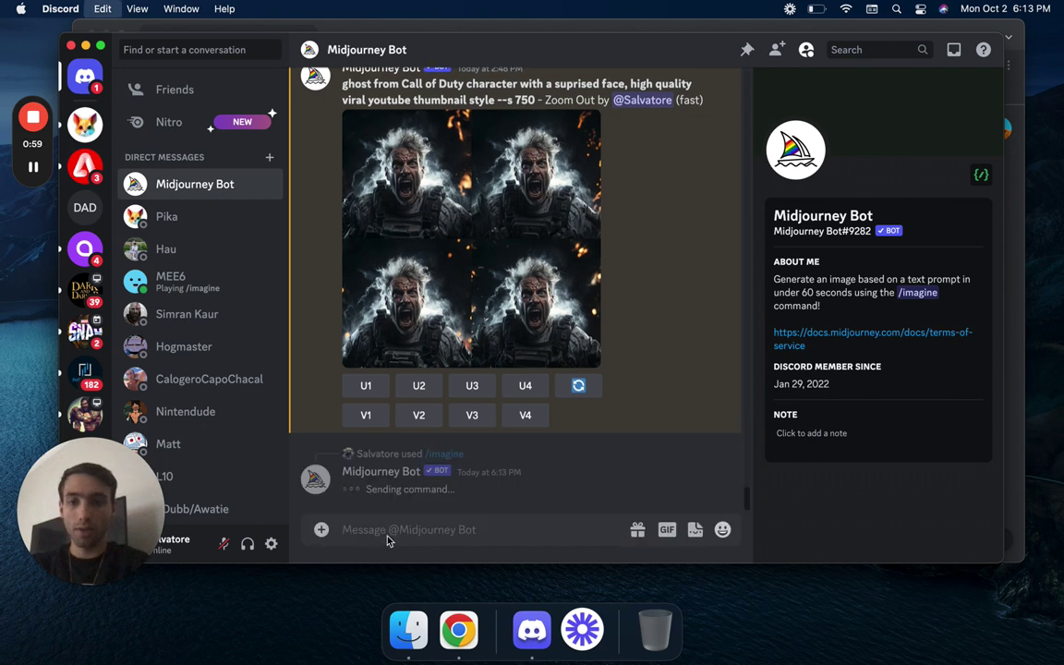
pyautogui.press('super+v')
pyautogui.press('Return')
pyautogui.press('super+v')
pyautogui.press('Return')
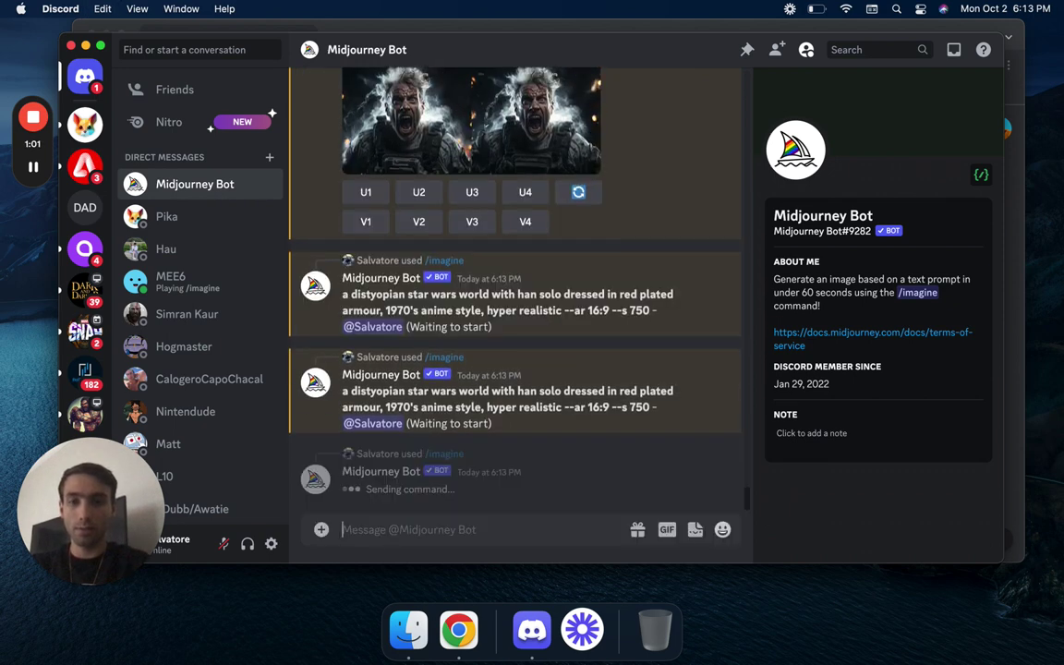
pyautogui.press('super+v')
pyautogui.press('Return')
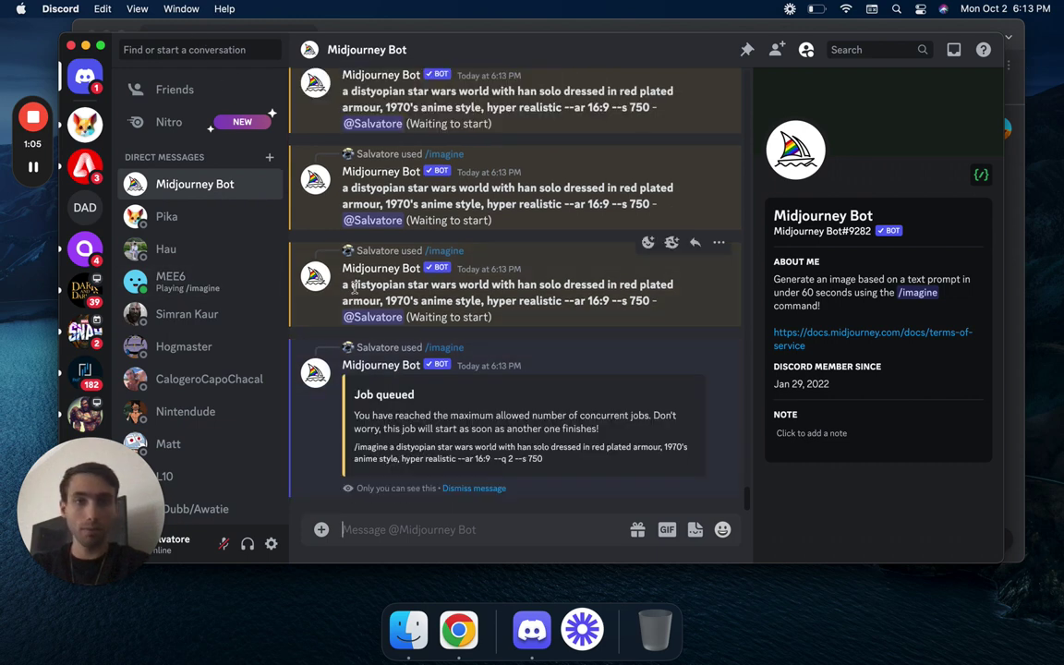
# - Switch to Chrome and go to the CapCut site
pyautogui.click(459, 631)
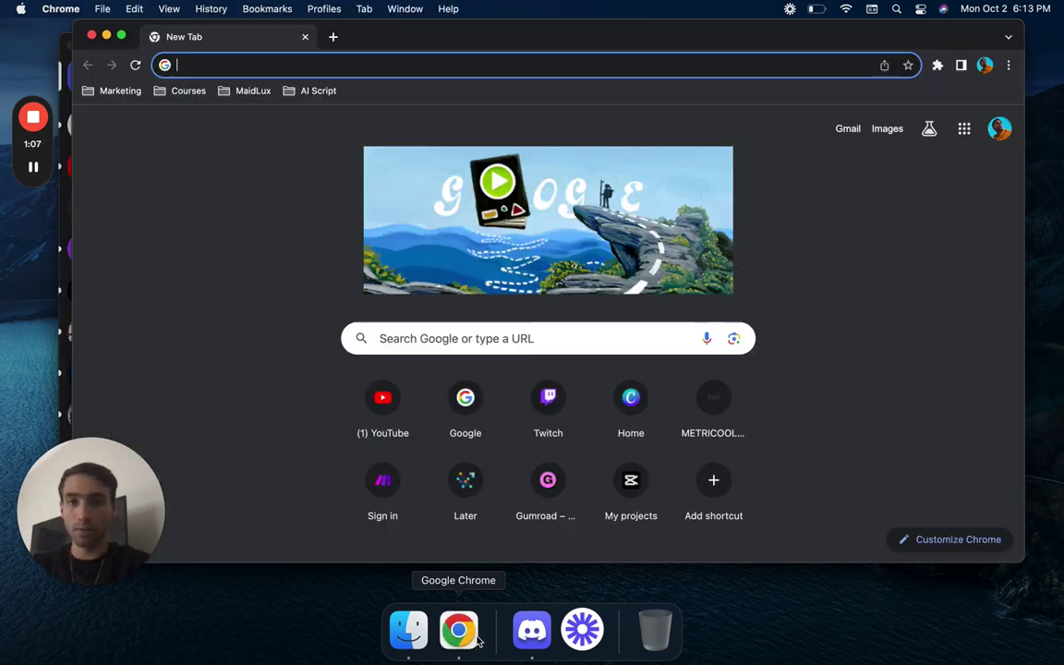
pyautogui.click(391, 67)
pyautogui.write('capcu')
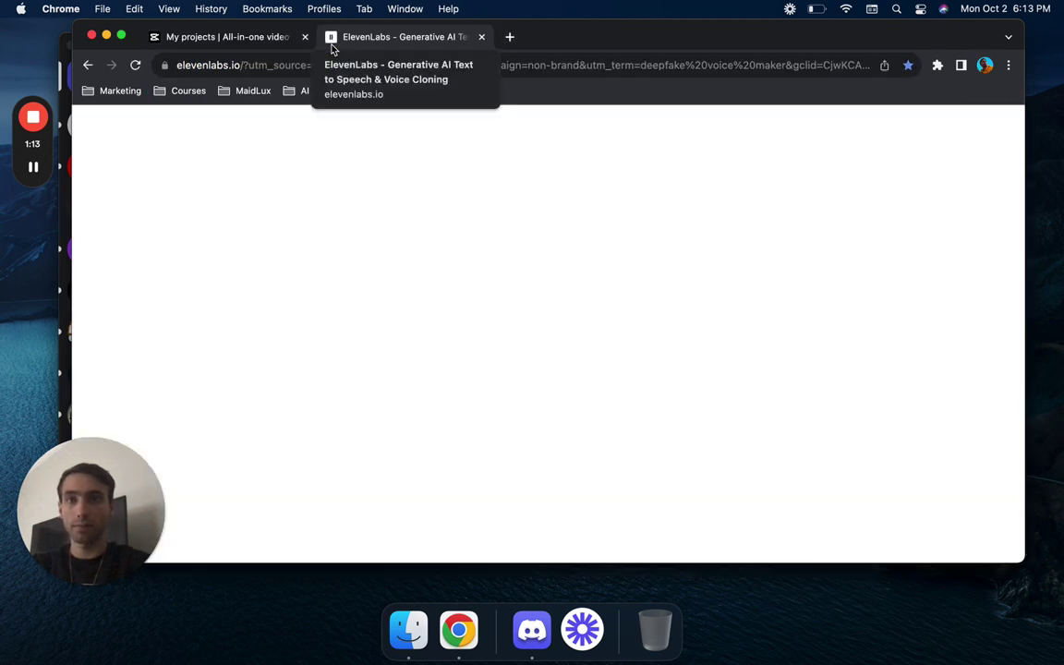
# - Search Google for chatgpt in a new tab
pyautogui.click(509, 37)
pyautogui.write('chatgpt')
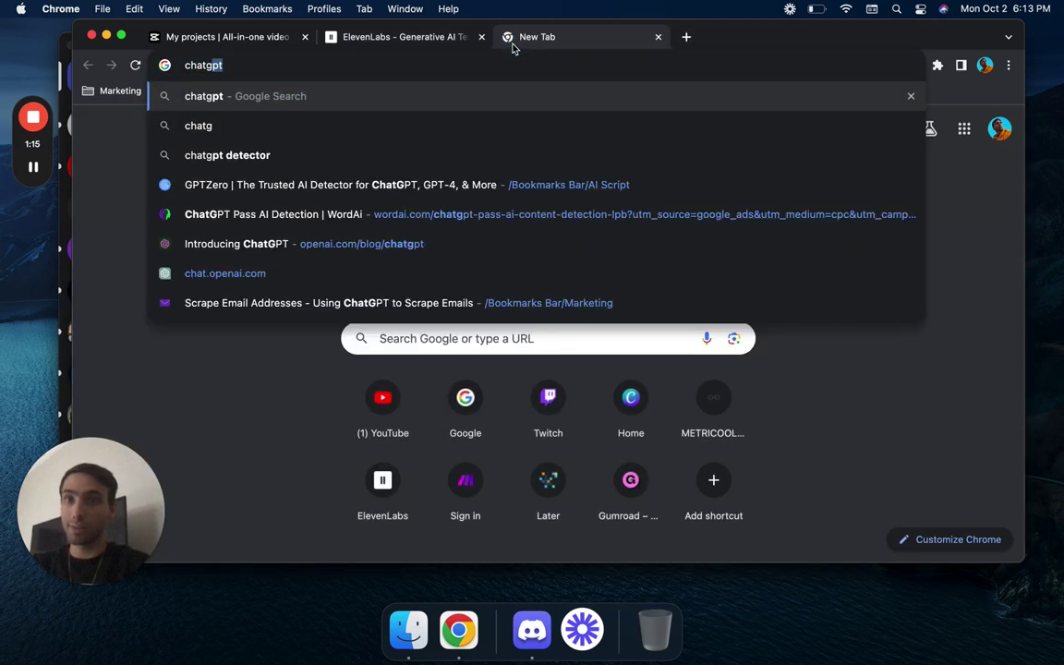
pyautogui.press('Return')
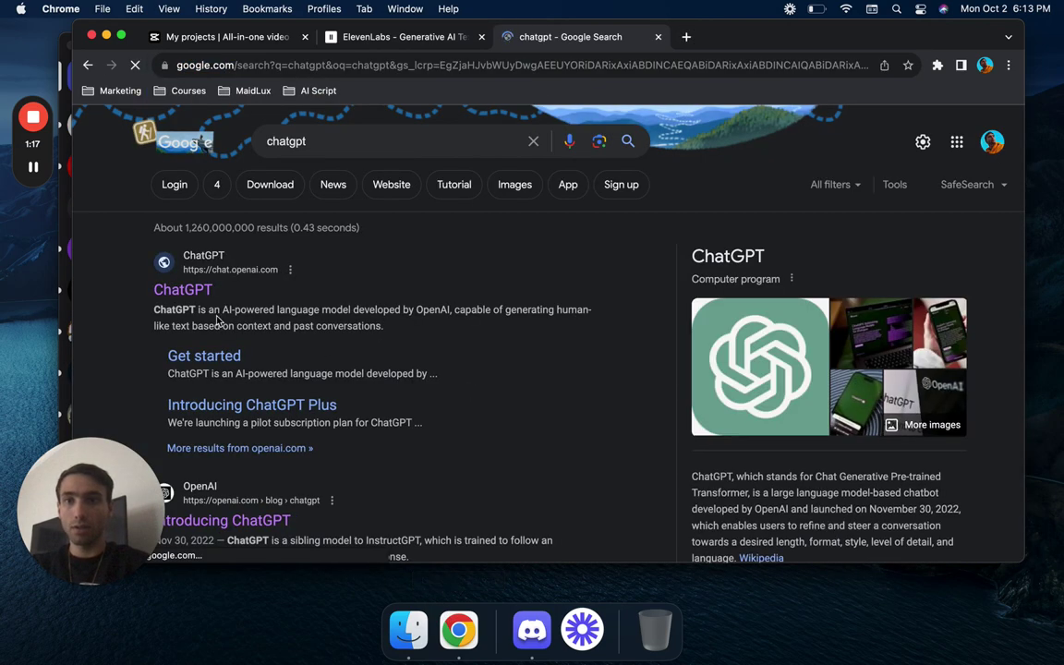
# - Back in Discord, select the Midjourney prompt wording from 'a distyopian' through 'realistic', dismissing the Look Up popup
pyautogui.click(532, 630)
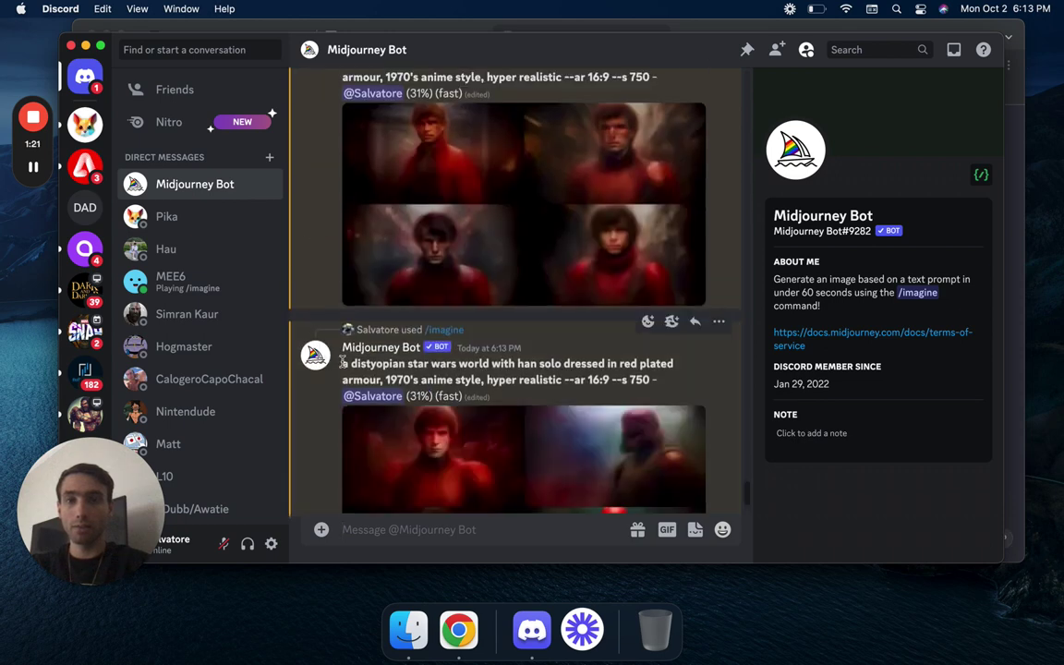
pyautogui.moveTo(338, 366); pyautogui.dragTo(558, 387)
pyautogui.press('ctrl+super+d')
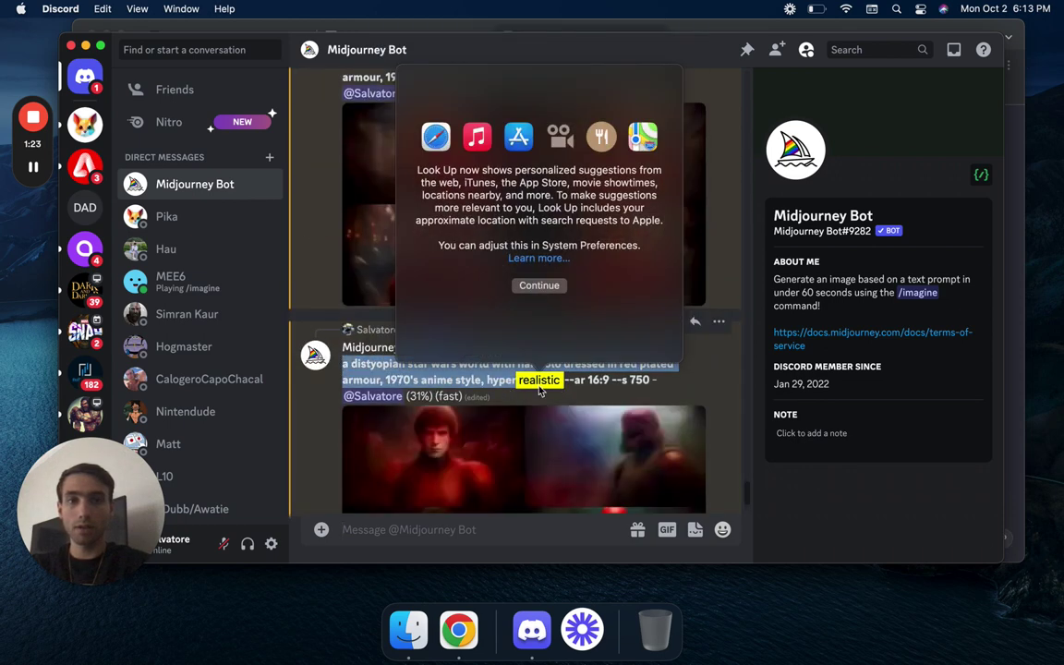
pyautogui.click(490, 380)
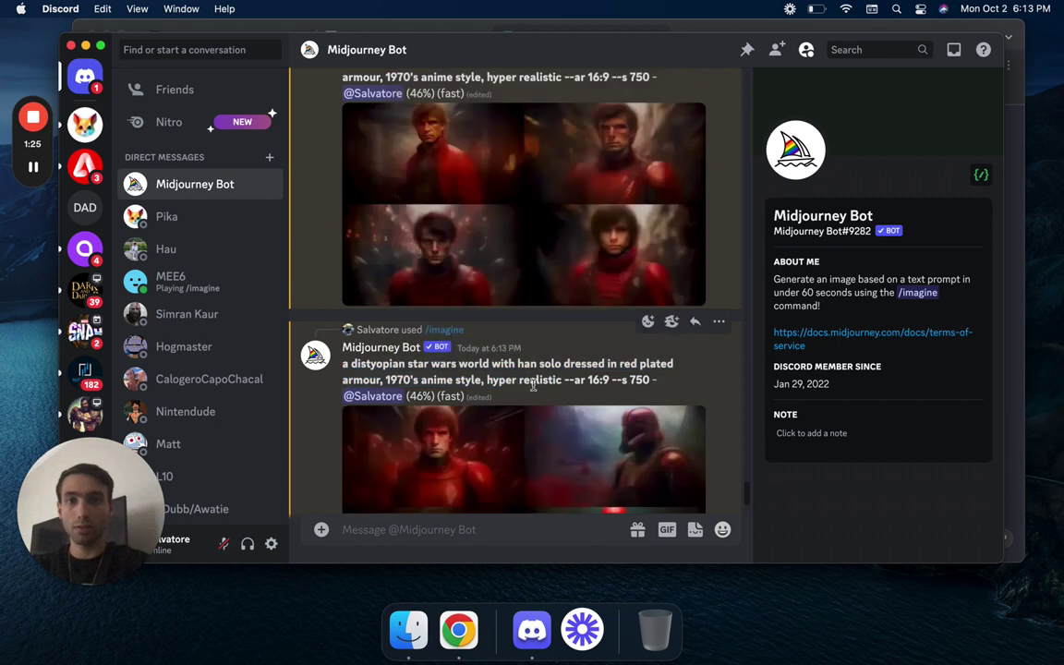
pyautogui.moveTo(548, 383); pyautogui.dragTo(341, 371)
pyautogui.press('cmd+c')
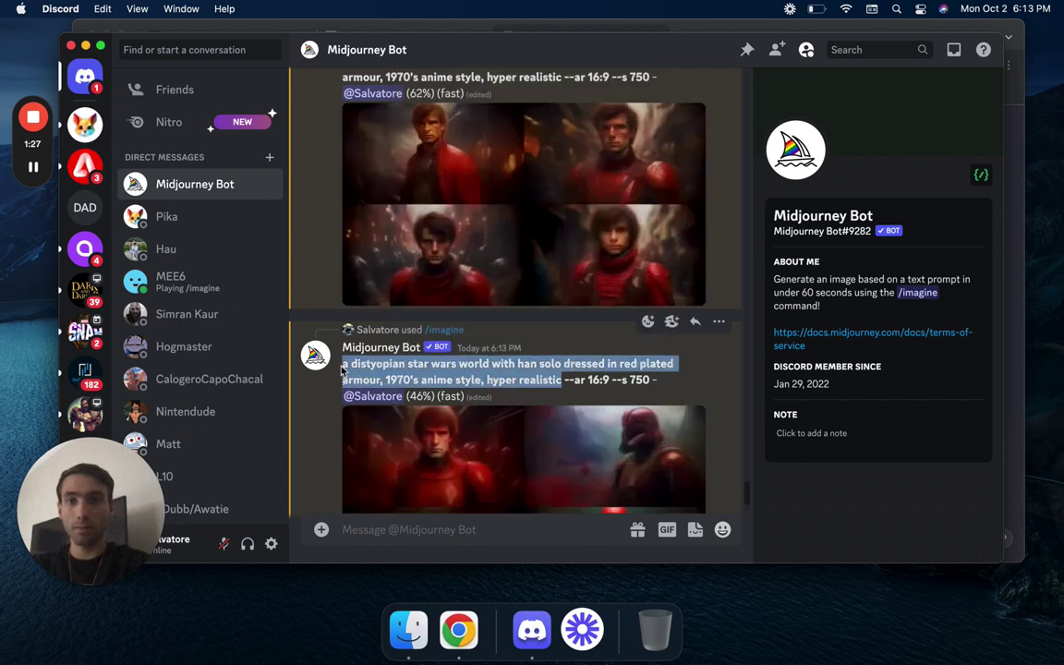
# - Send ChatGPT a request for a Han Solo–toned concept trailer narrative, pasting the prompt excerpt in quotes
pyautogui.click(459, 630)
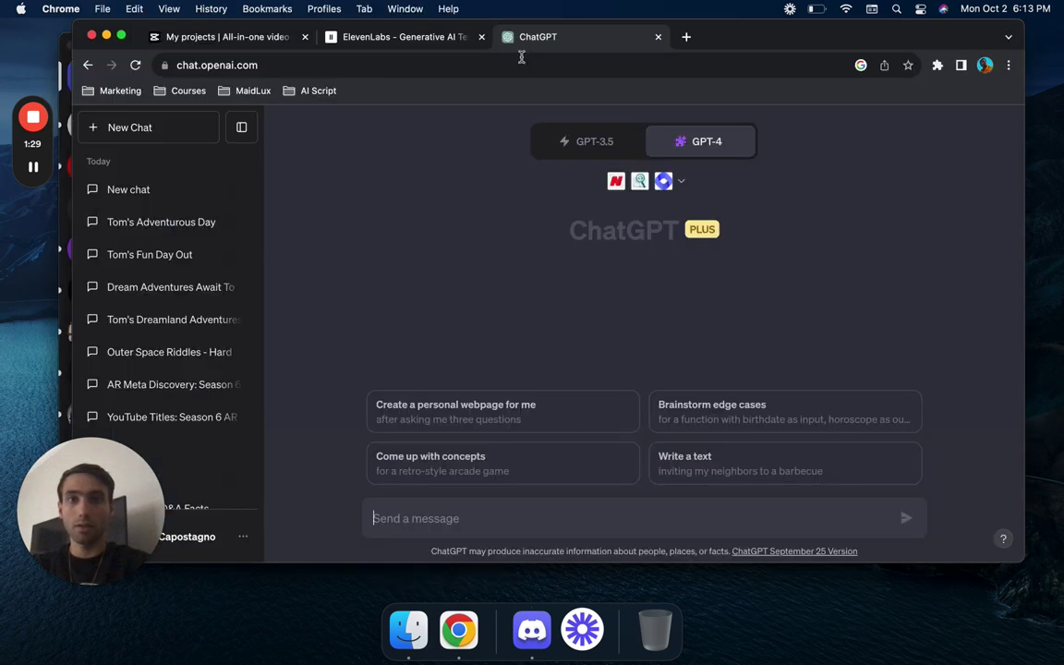
pyautogui.click(519, 521)
pyautogui.write('write a concept trailer narrat')
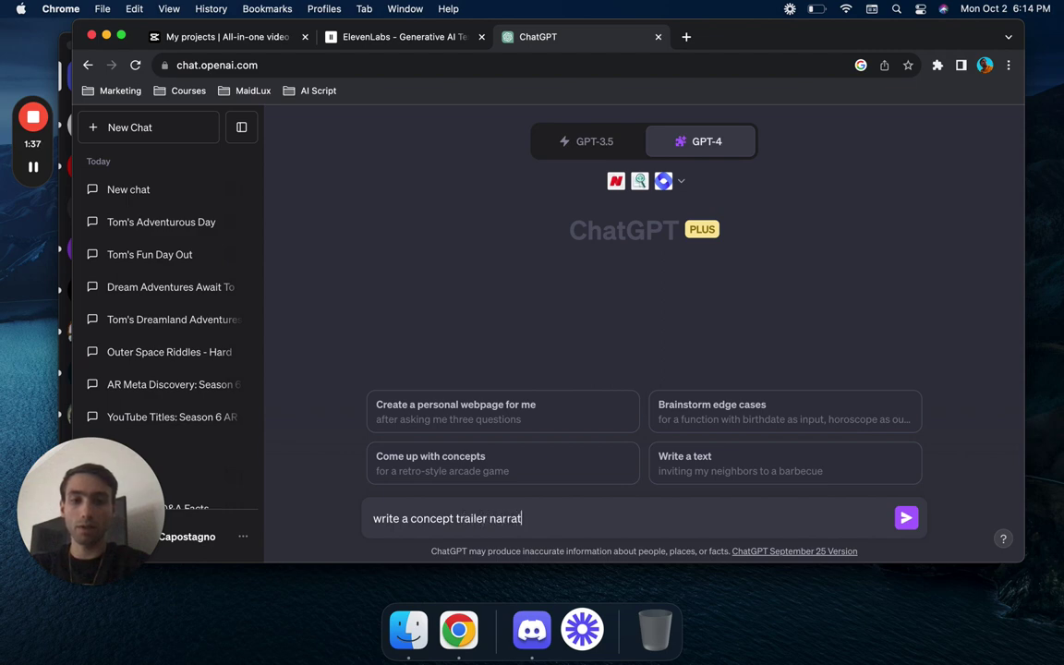
pyautogui.write('n han solos tone using this excerpt "')
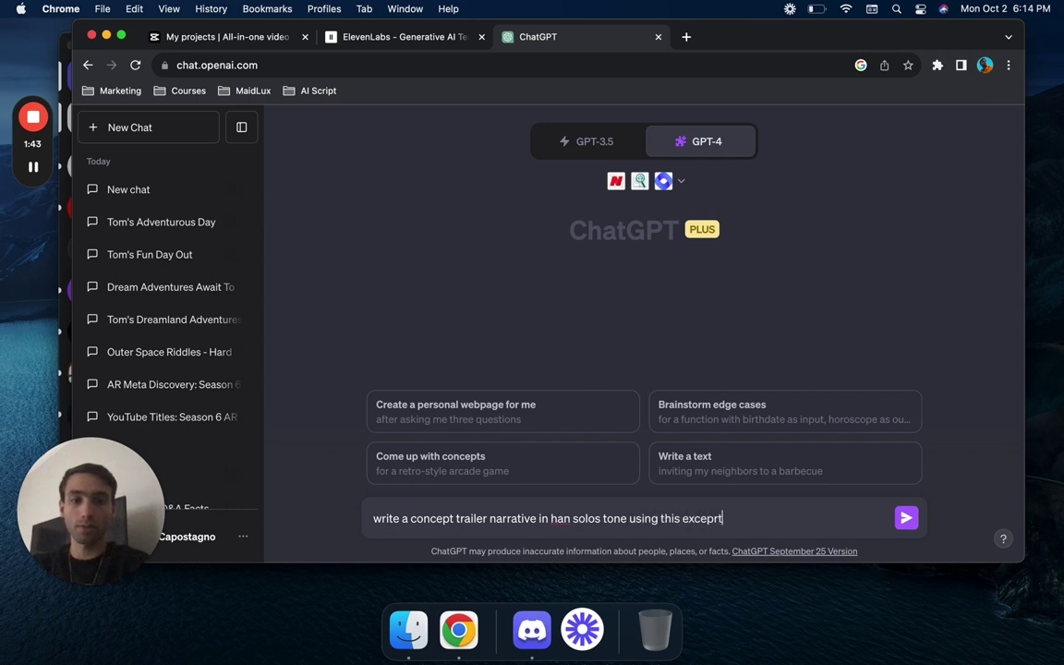
pyautogui.rightClick(701, 514)
pyautogui.click(748, 305)
pyautogui.write('r')
pyautogui.click(745, 519)
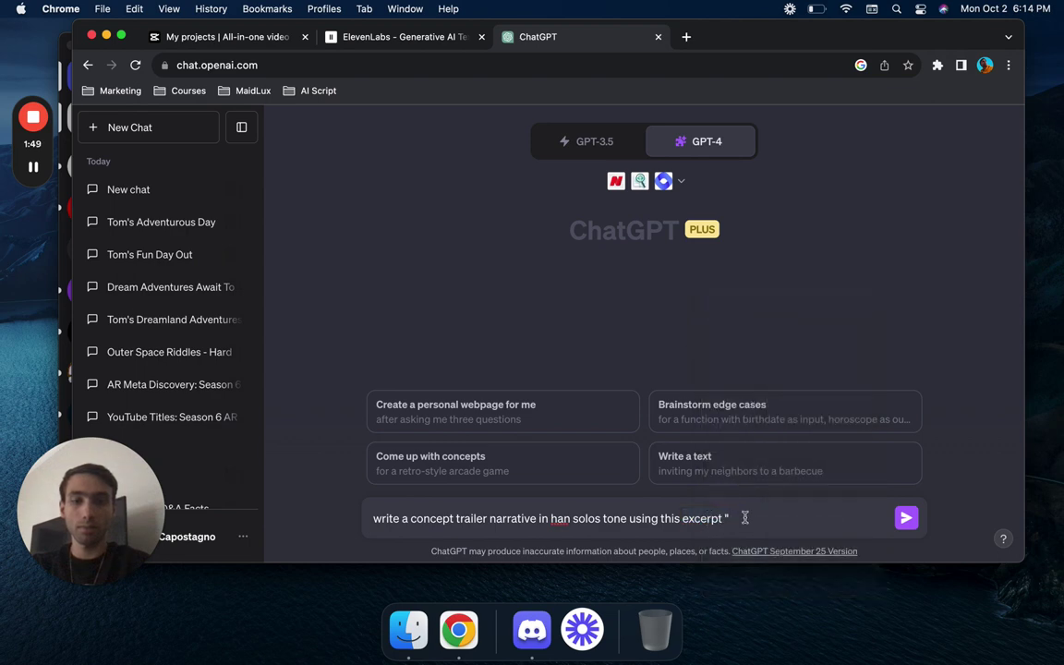
pyautogui.press('cmd+v')
pyautogui.write('"')
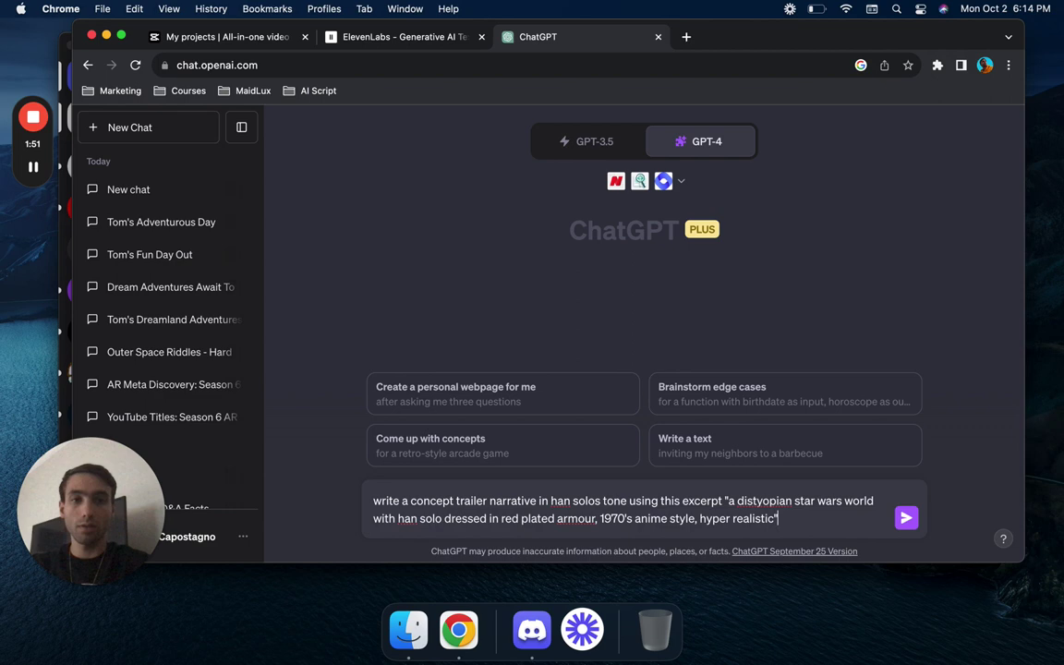
pyautogui.press('Return')
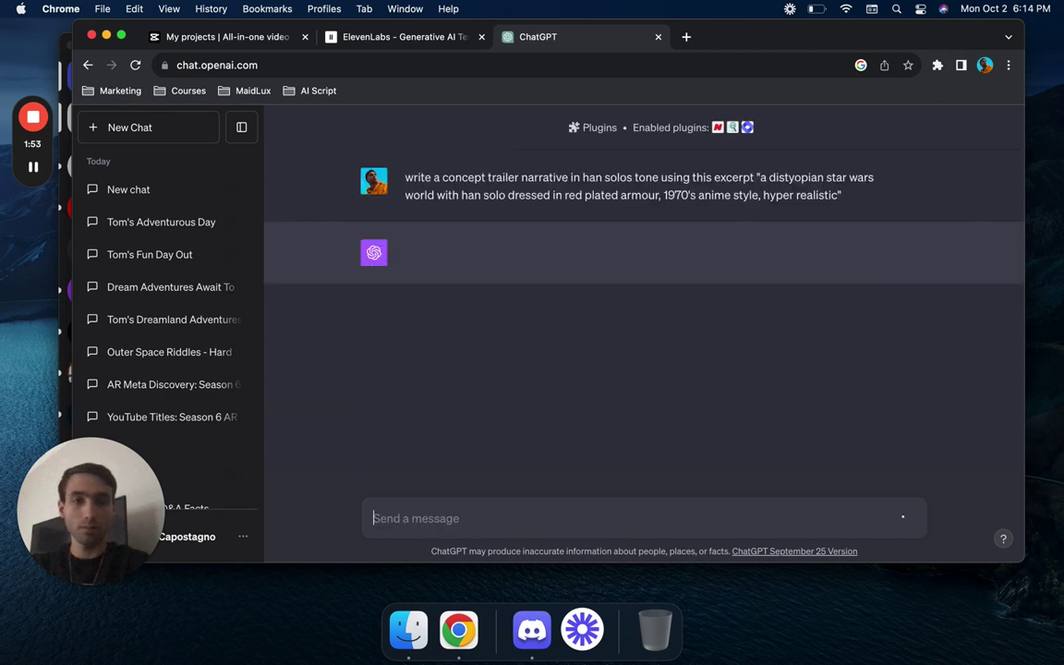
# - In ElevenLabs Speech Synthesis, preview the Daniel voice and keep it selected
pyautogui.click(385, 39)
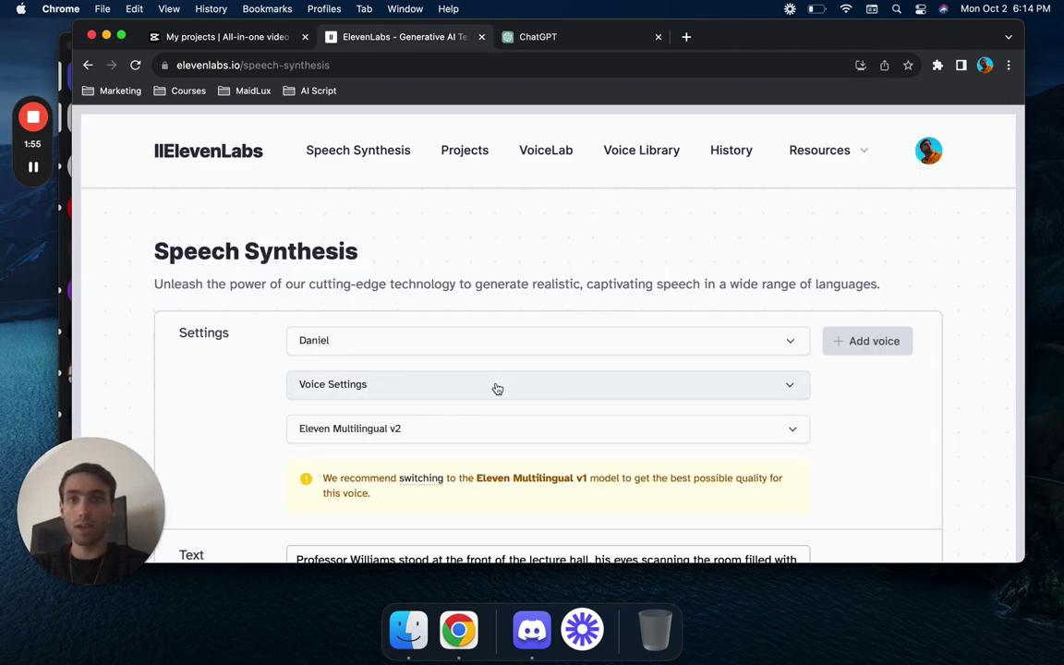
pyautogui.scroll(-3, 497, 388)
pyautogui.click(791, 212)
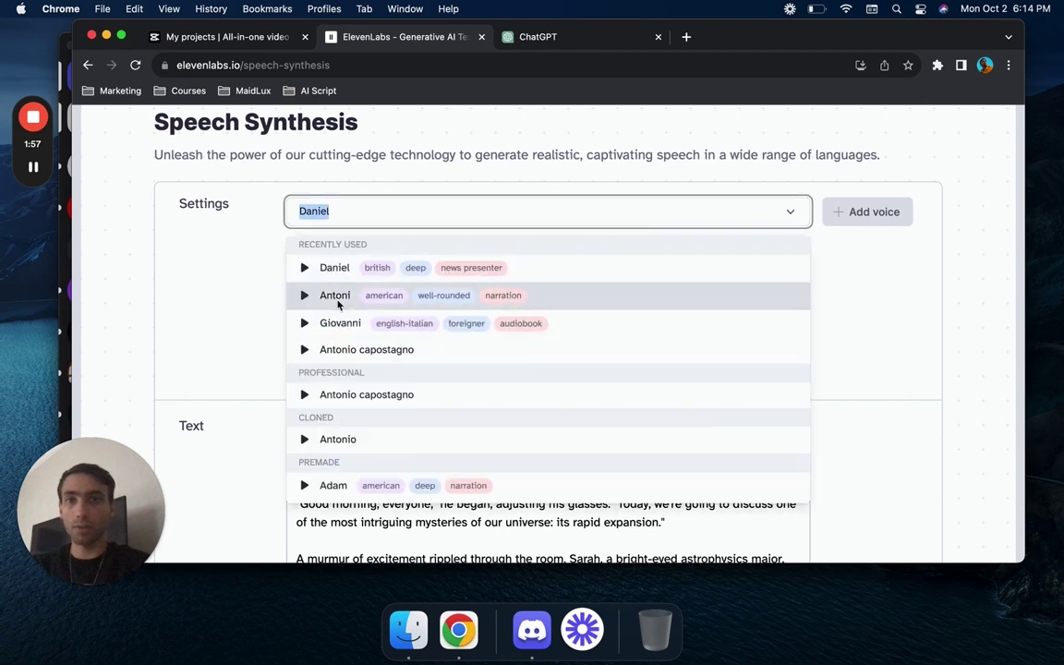
pyautogui.click(305, 268)
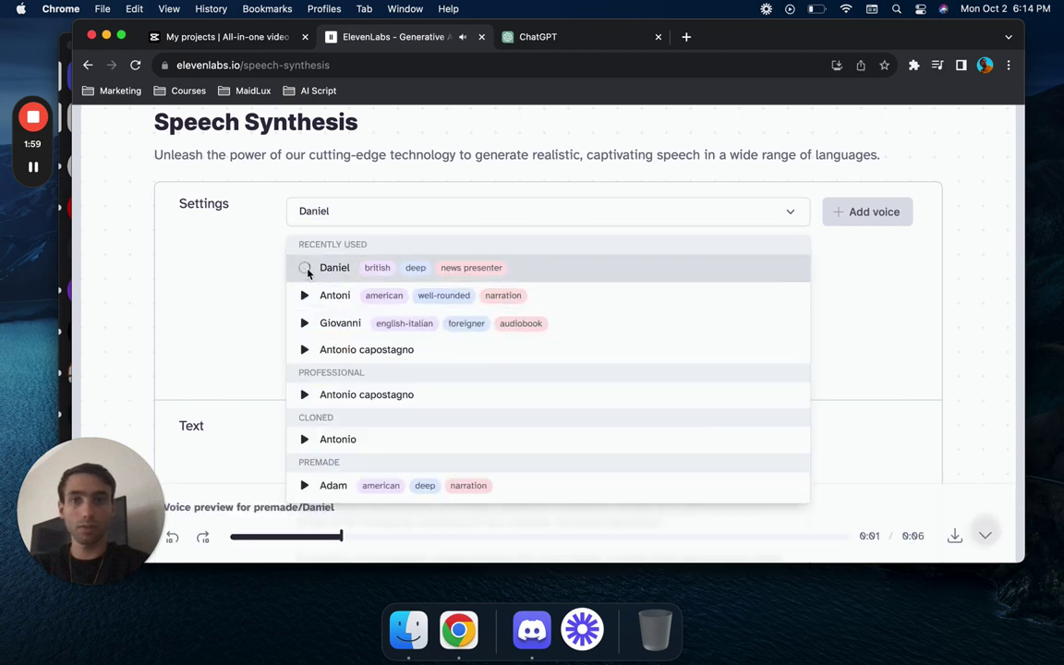
pyautogui.click(767, 269)
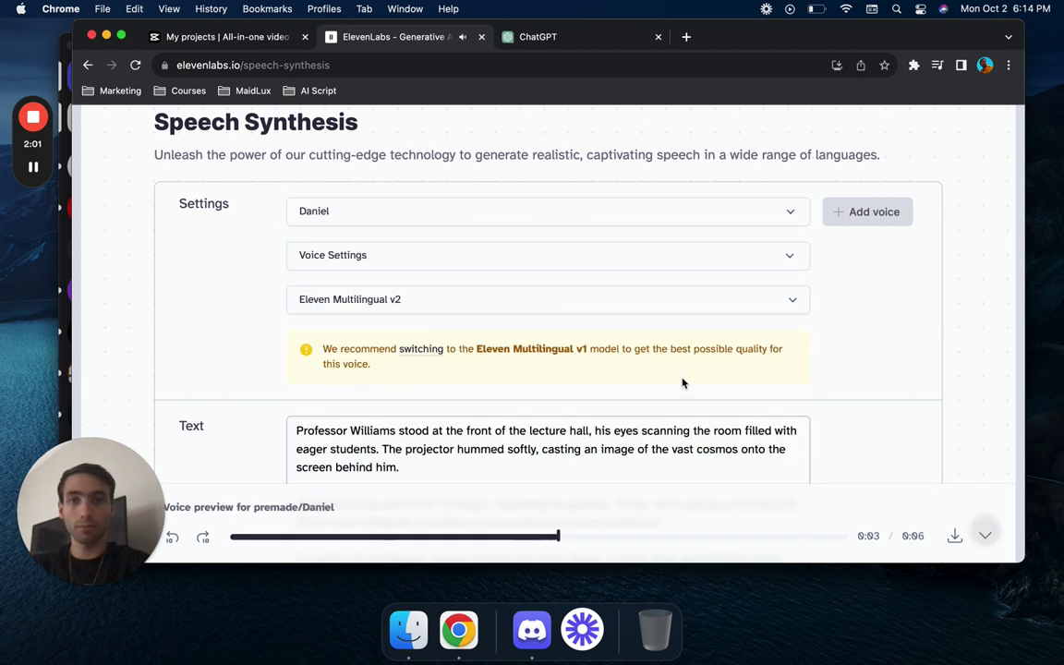
# - Delete the Professor Williams sample story so the text box is empty
pyautogui.moveTo(69, 445); pyautogui.dragTo(958, 506)
pyautogui.scroll(-2, 661, 379)
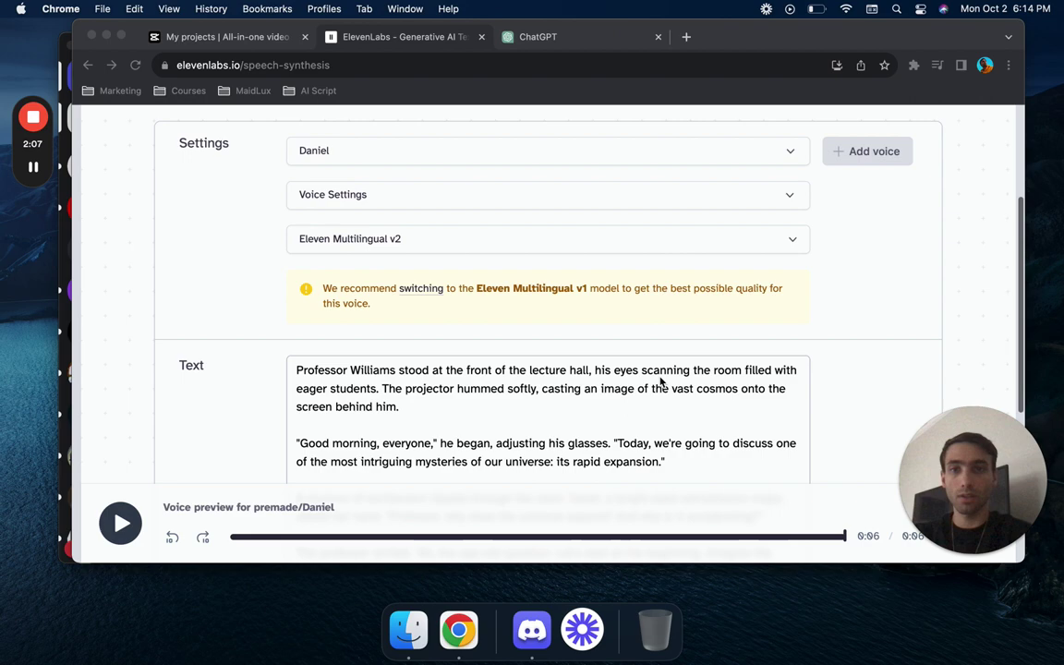
pyautogui.scroll(-2, 661, 379)
pyautogui.tripleClick(480, 361)
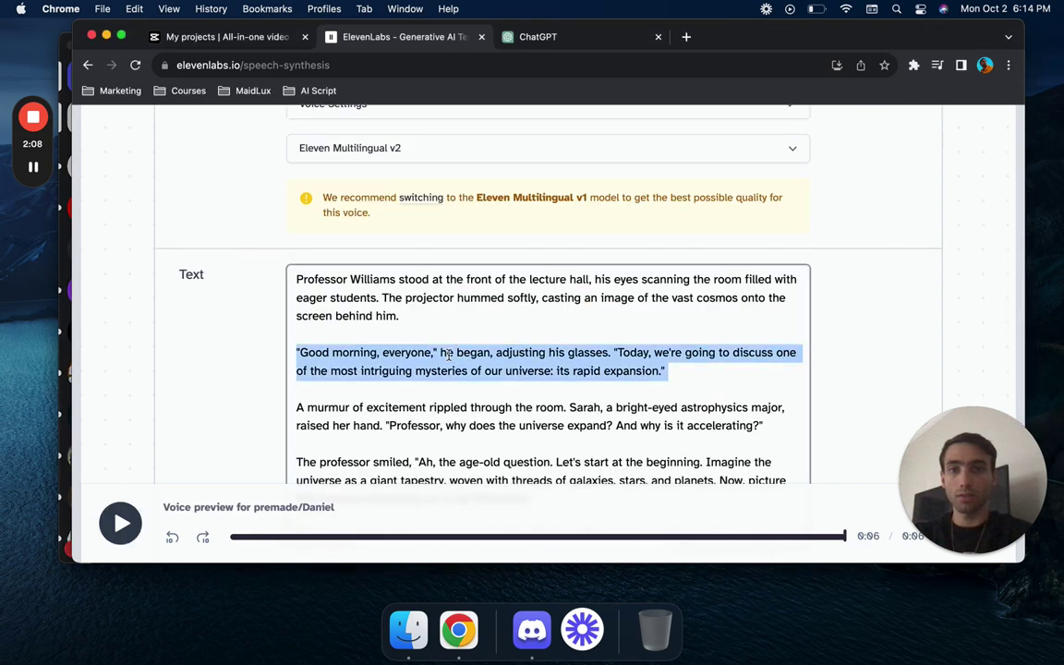
pyautogui.moveTo(298, 280); pyautogui.dragTo(413, 371)
pyautogui.click(307, 284)
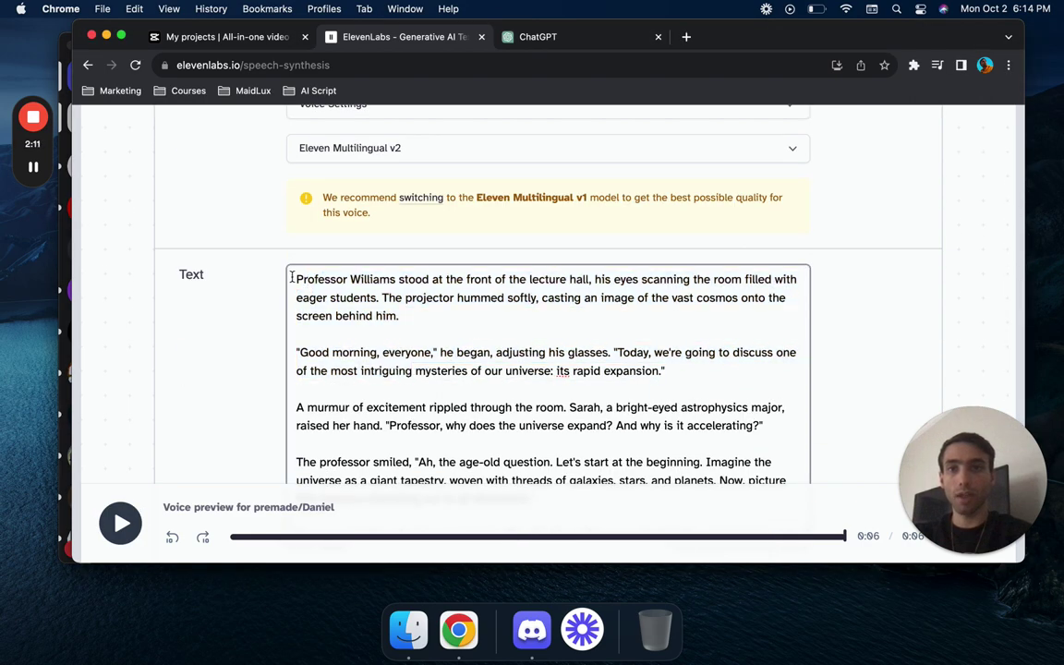
pyautogui.moveTo(292, 279); pyautogui.dragTo(724, 604)
pyautogui.press('BackSpace')
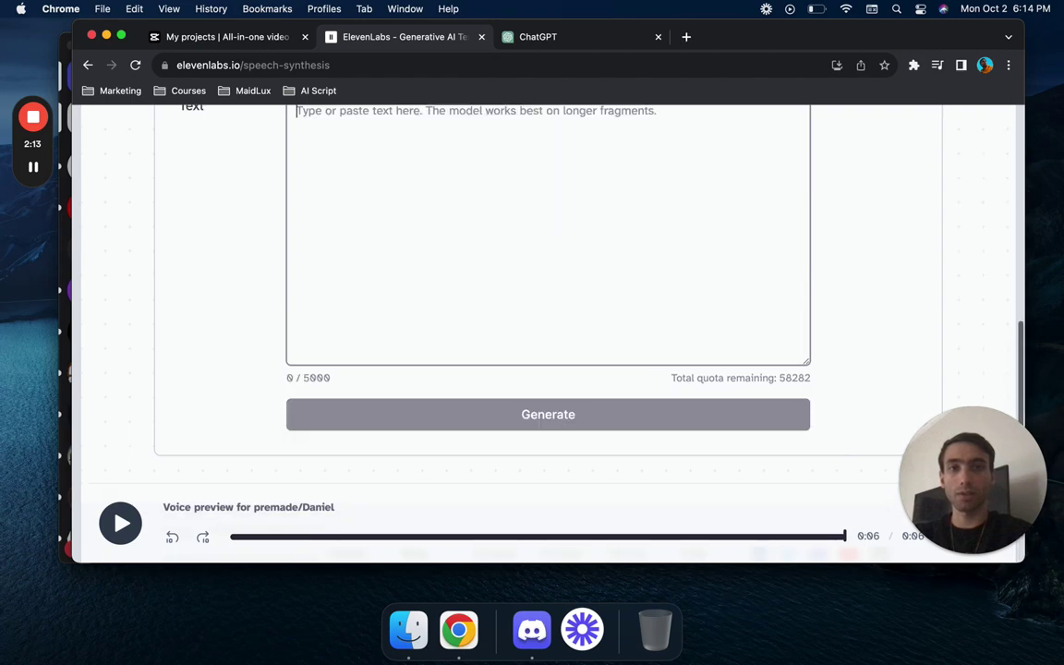
pyautogui.scroll(8, 641, 325)
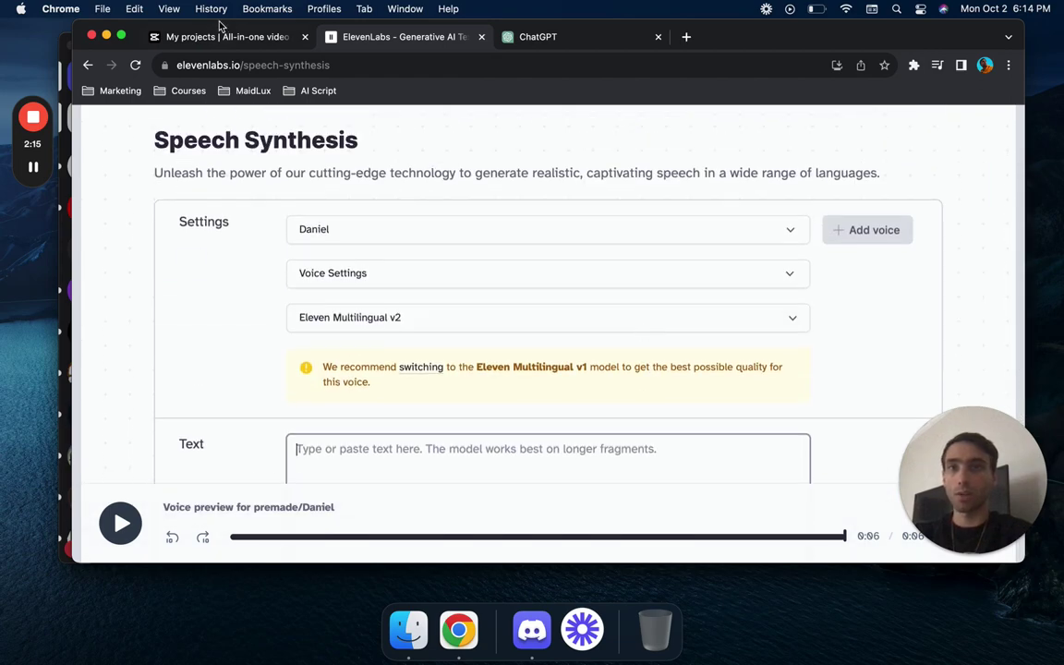
# - Upscale the first red-armour image, the top-left Mandalorian and the second young Han Solo image
pyautogui.click(533, 632)
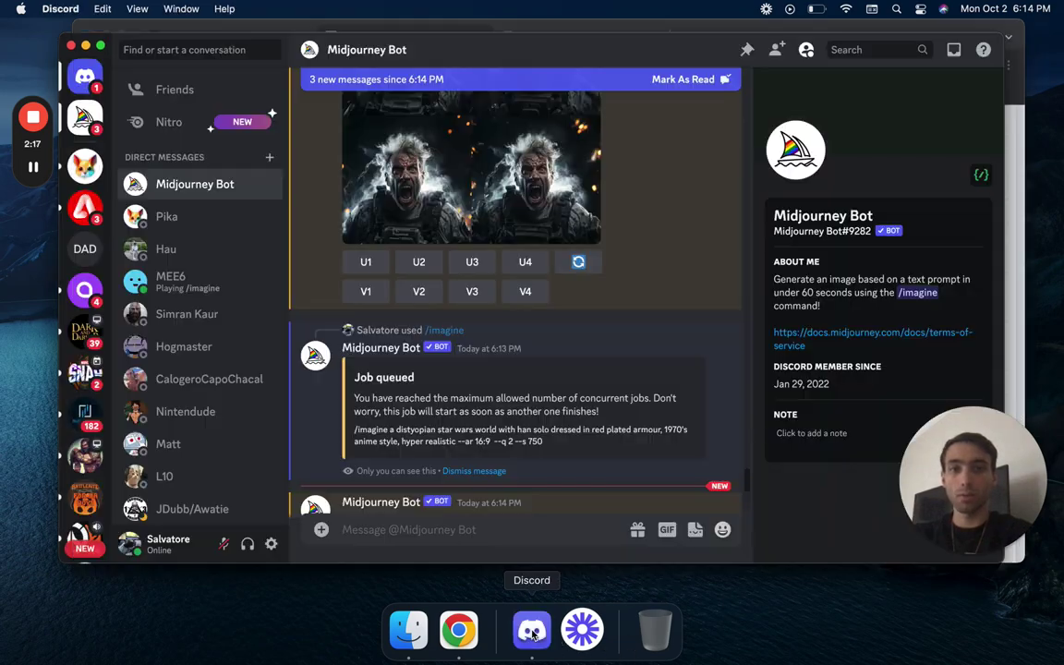
pyautogui.scroll(-6, 530, 294)
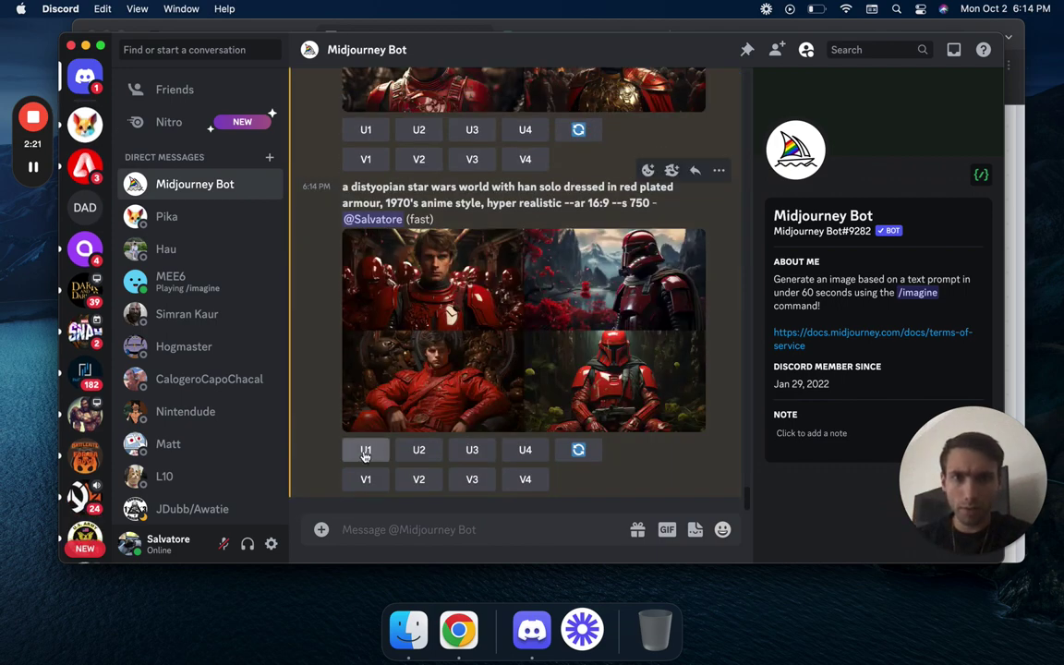
pyautogui.click(365, 451)
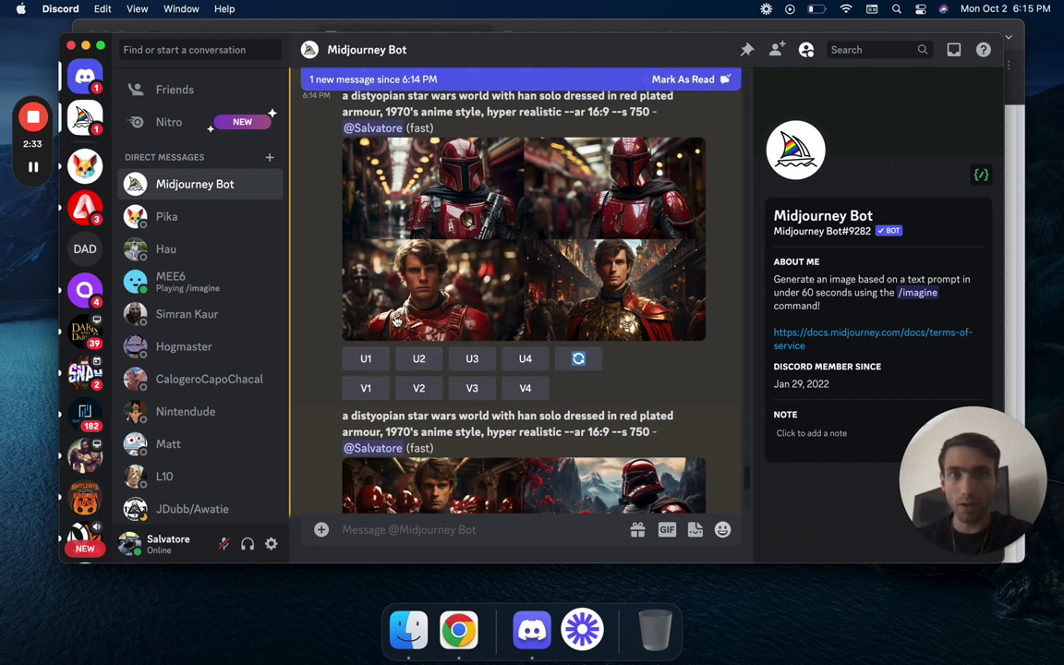
pyautogui.click(367, 360)
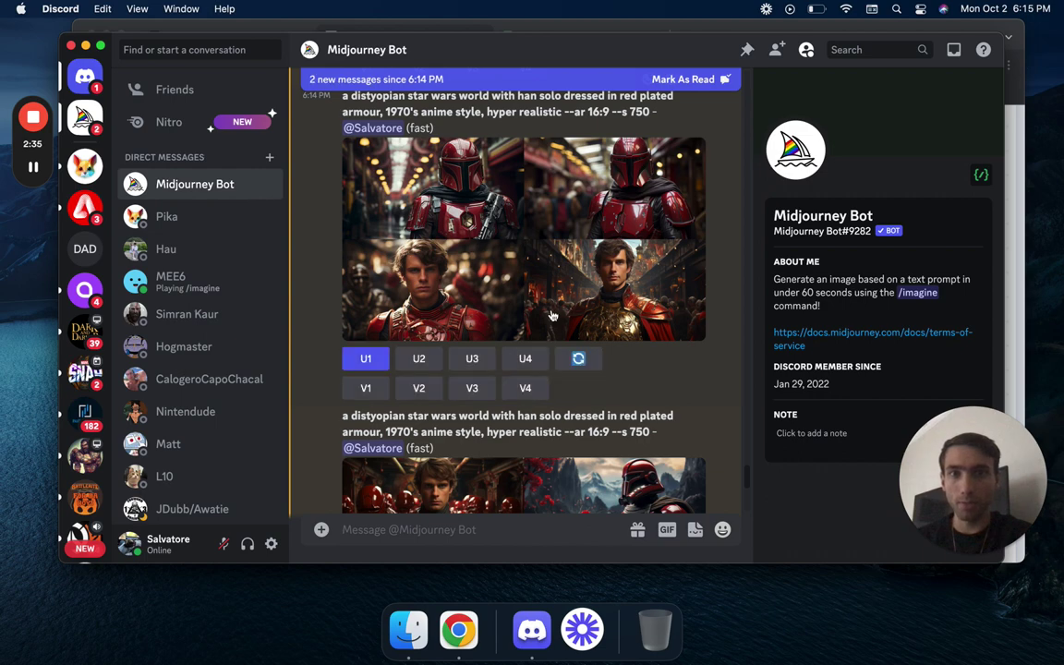
pyautogui.scroll(-5, 504, 355)
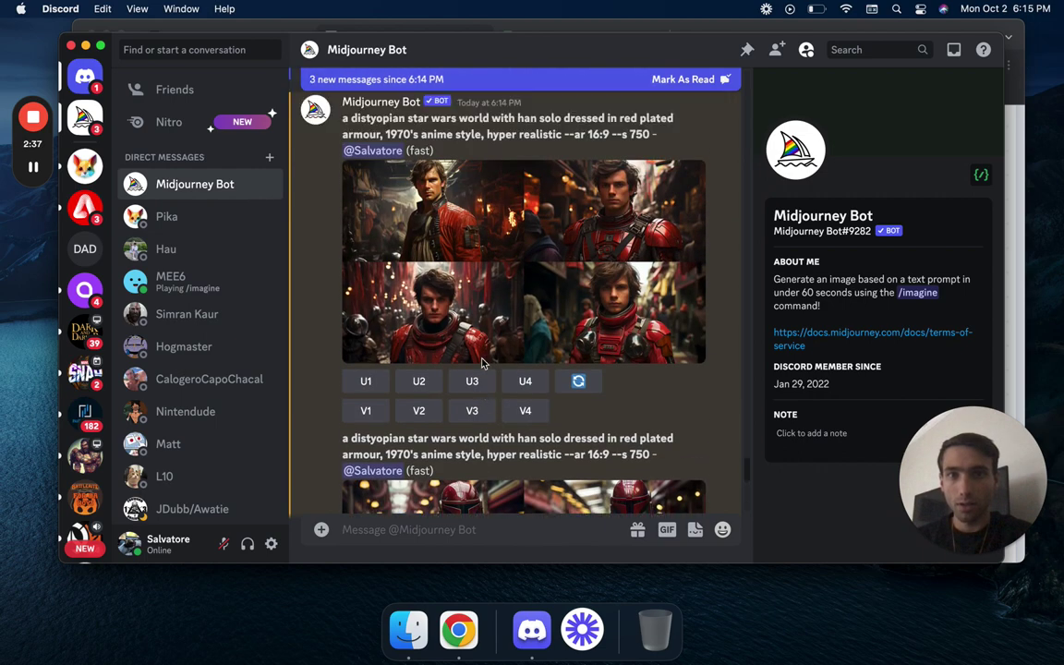
pyautogui.click(420, 380)
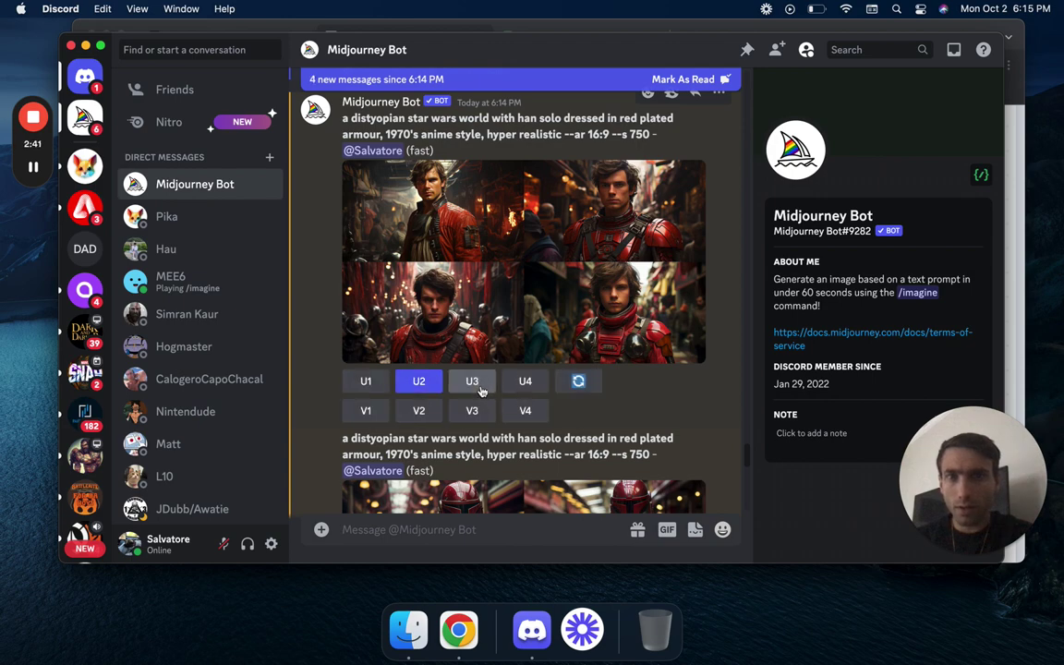
pyautogui.scroll(-10, 481, 391)
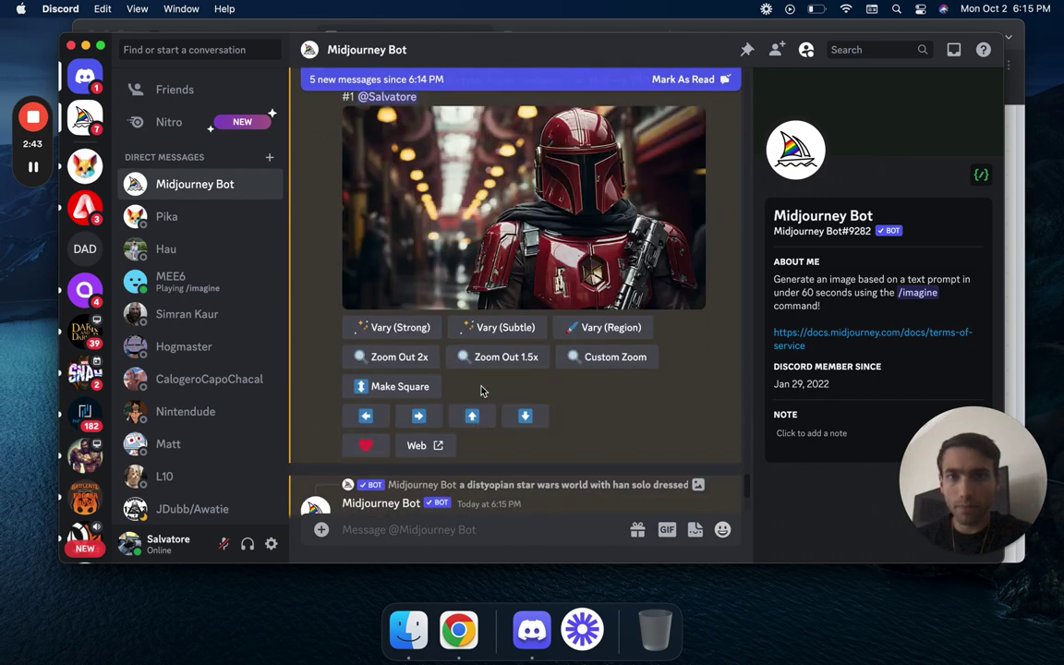
# - Save upscaled images #2 and #3 to Downloads, cancelling a duplicate young Han Solo save
pyautogui.rightClick(545, 380)
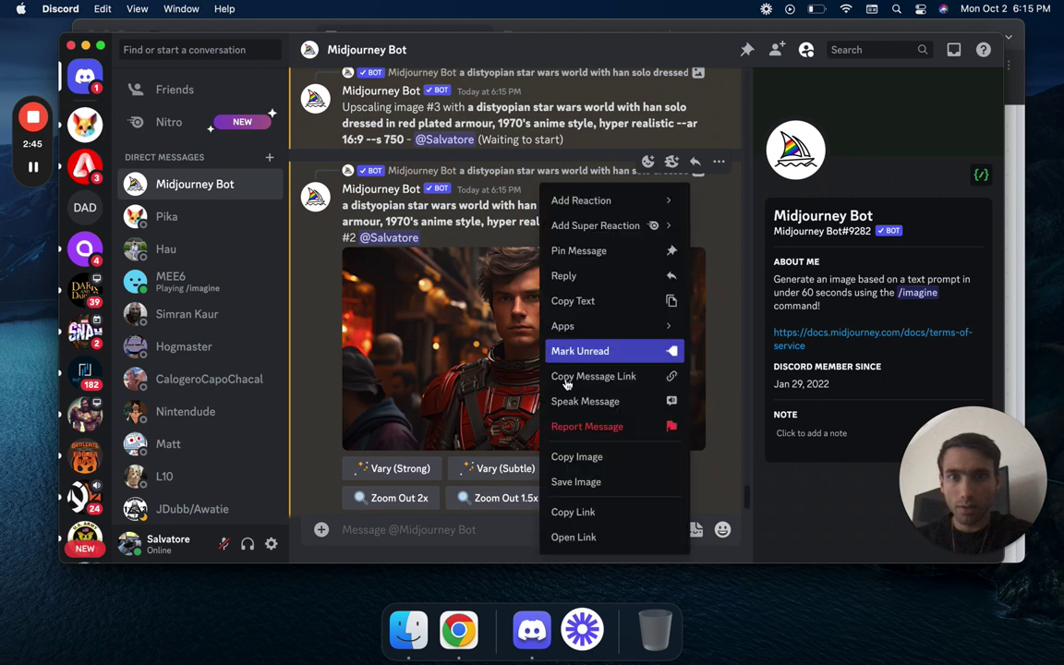
pyautogui.click(573, 482)
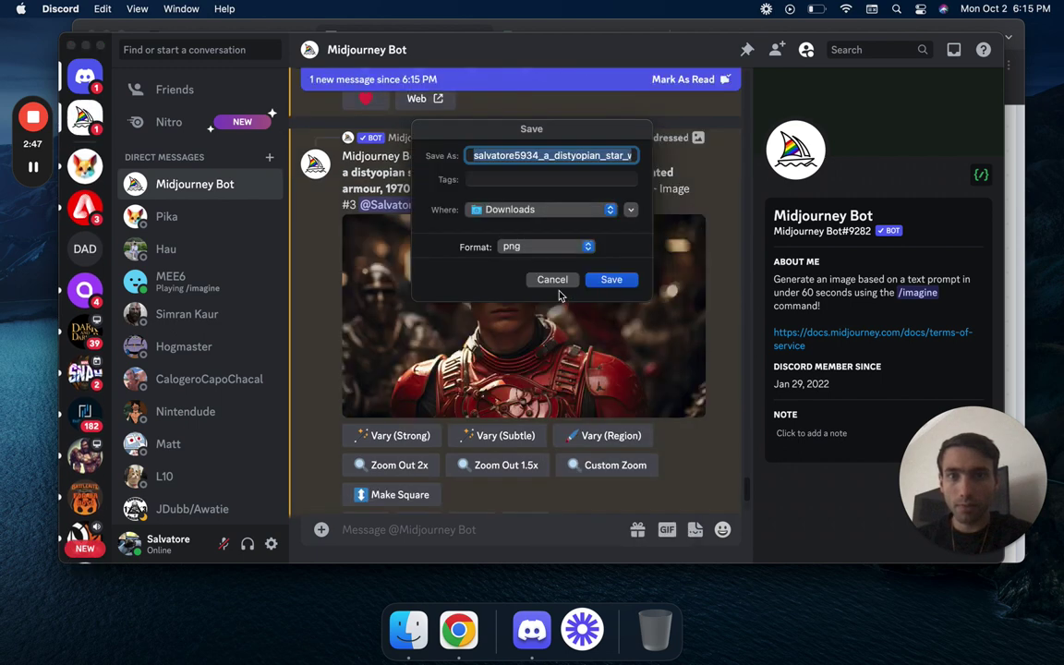
pyautogui.click(608, 279)
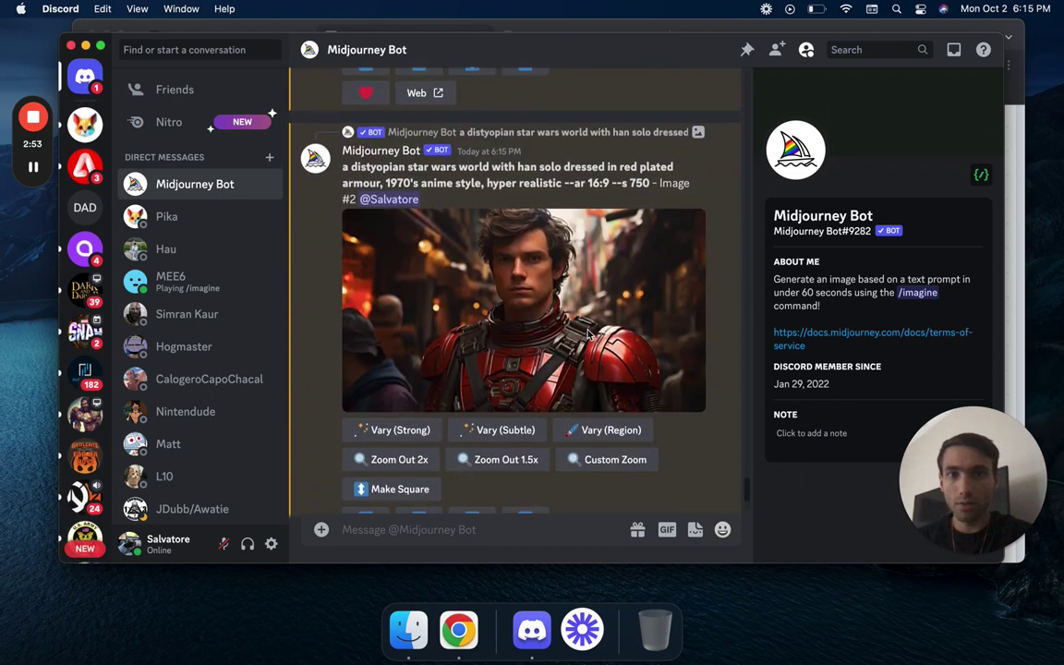
pyautogui.rightClick(588, 335)
pyautogui.click(654, 483)
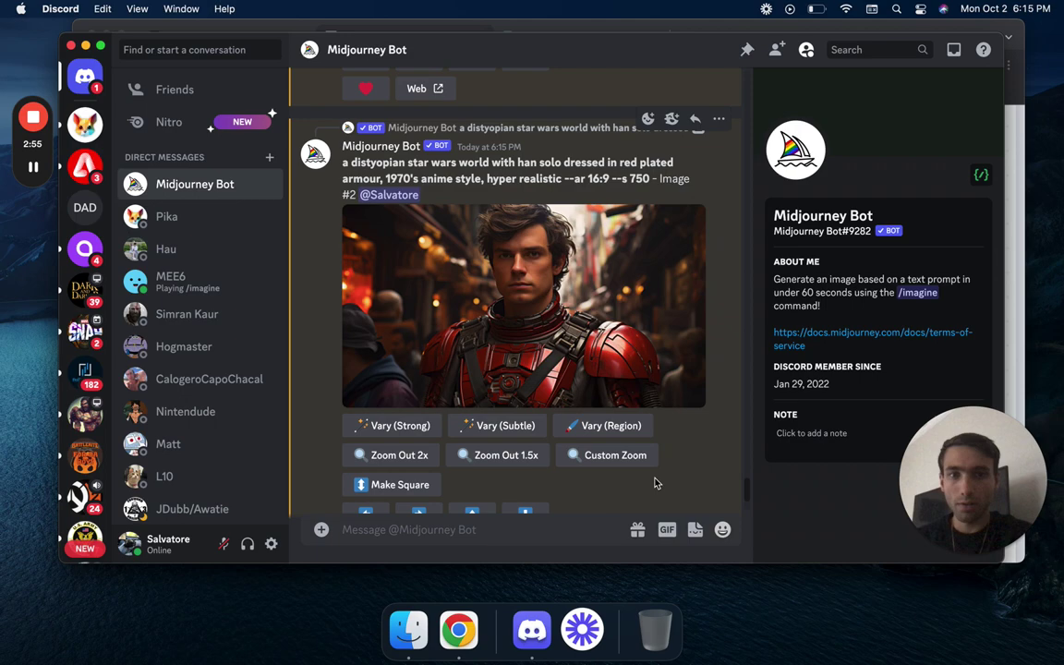
pyautogui.click(613, 280)
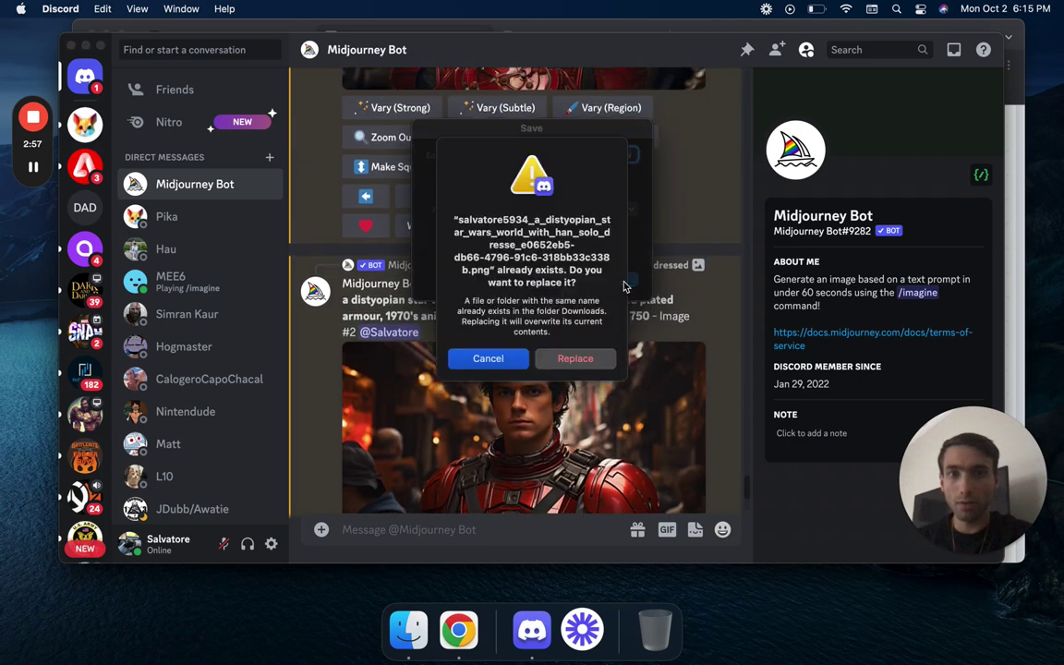
pyautogui.press('Escape')
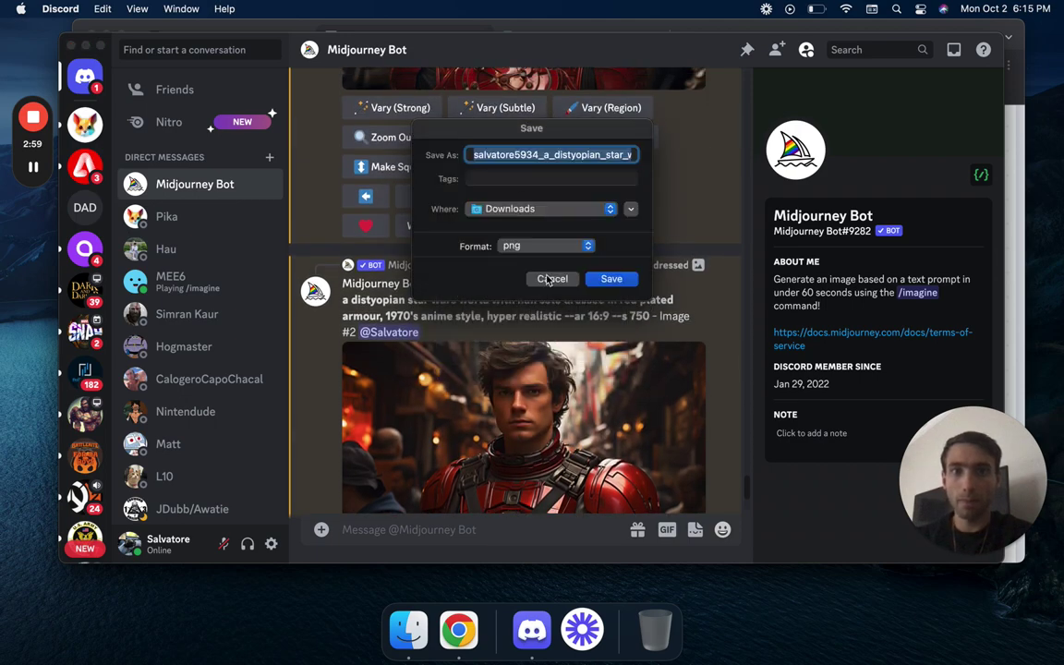
pyautogui.click(550, 279)
pyautogui.rightClick(544, 344)
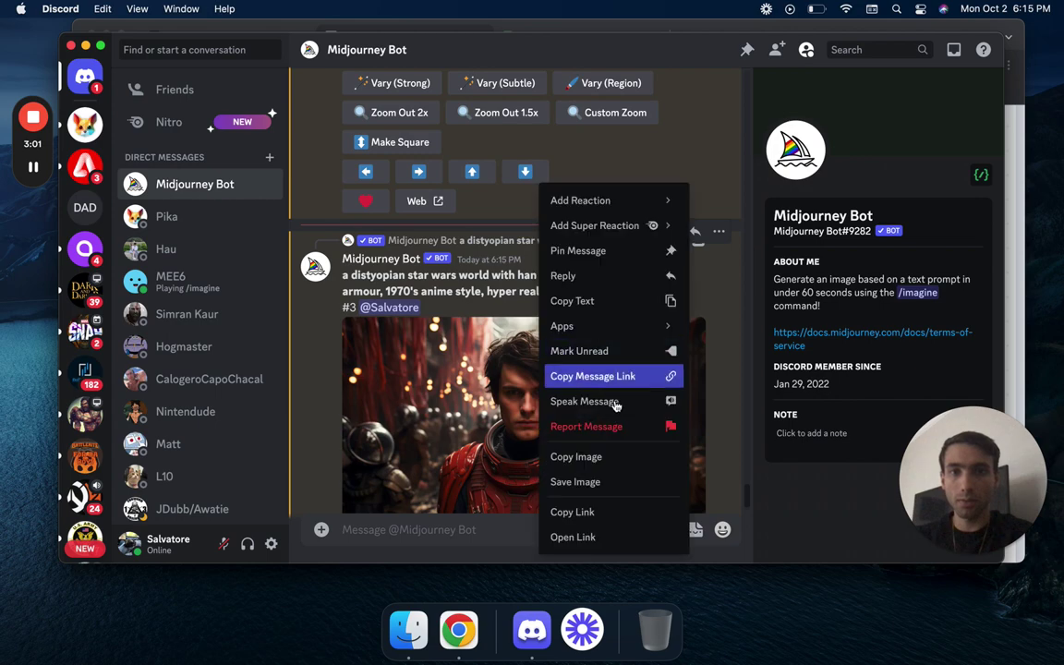
pyautogui.click(602, 482)
pyautogui.click(611, 278)
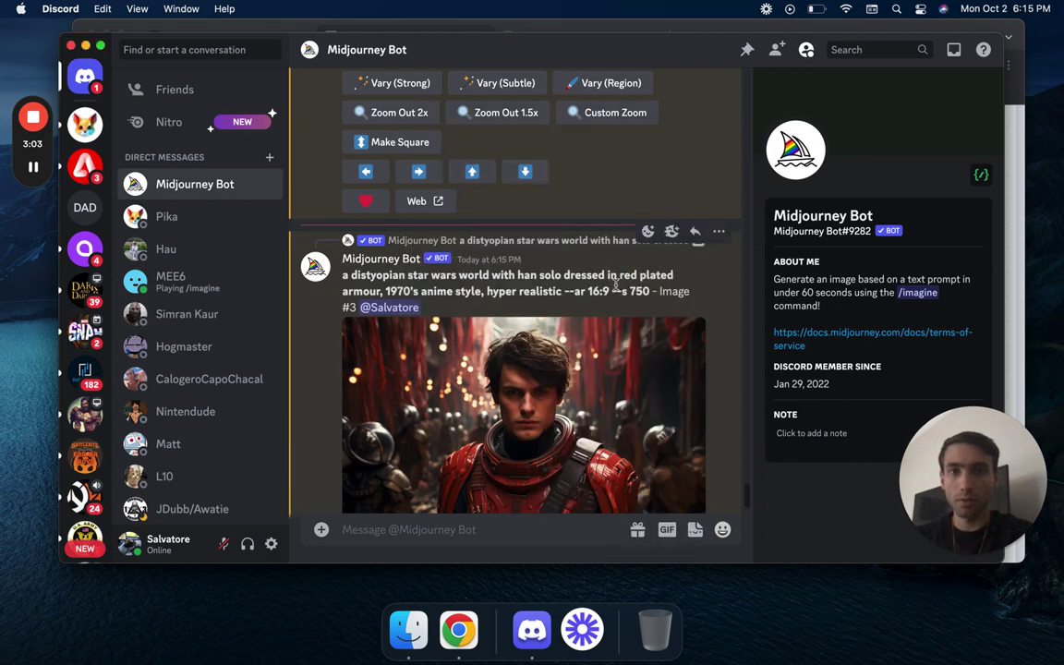
pyautogui.scroll(-5, 617, 289)
# - Save the Image #3, Image #1, red trooper and Han-among-red-troopers pictures as PNGs in Downloads
pyautogui.rightClick(619, 194)
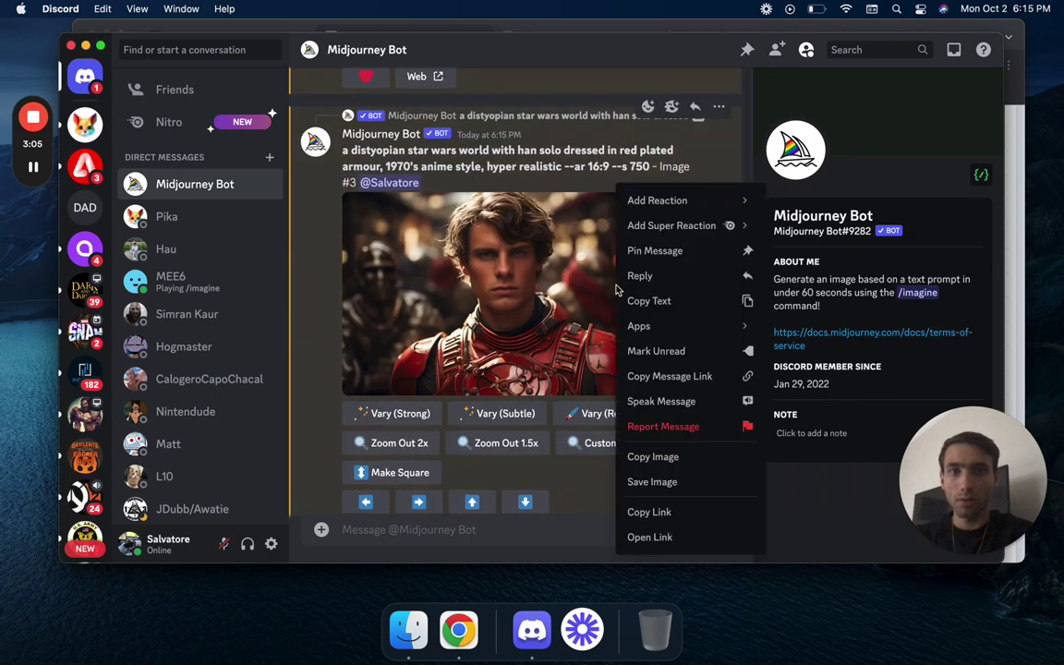
pyautogui.click(663, 461)
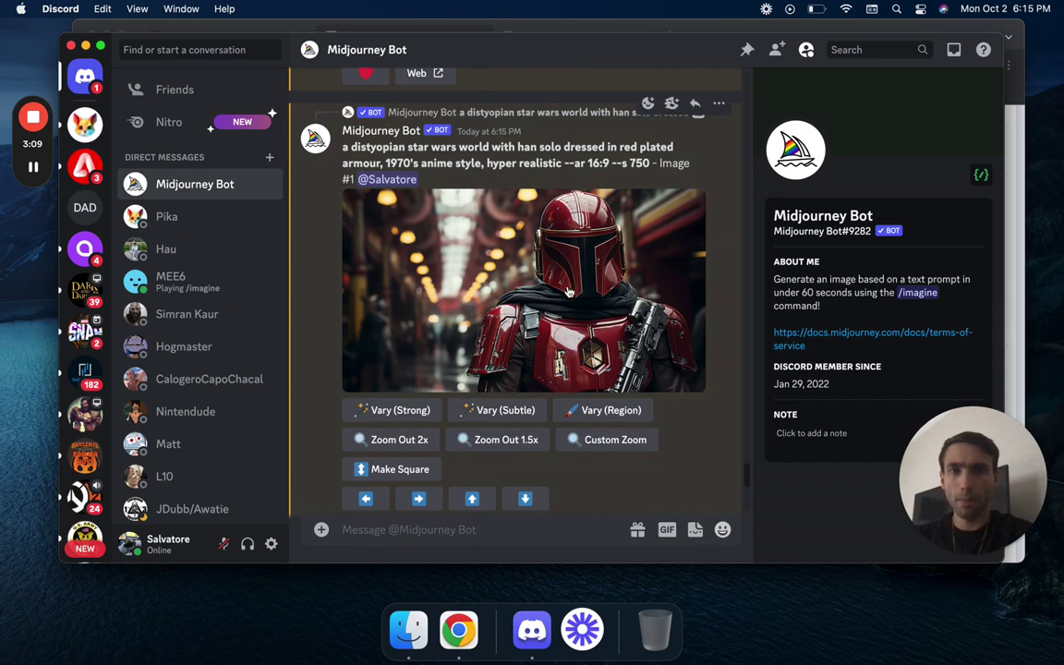
pyautogui.rightClick(489, 264)
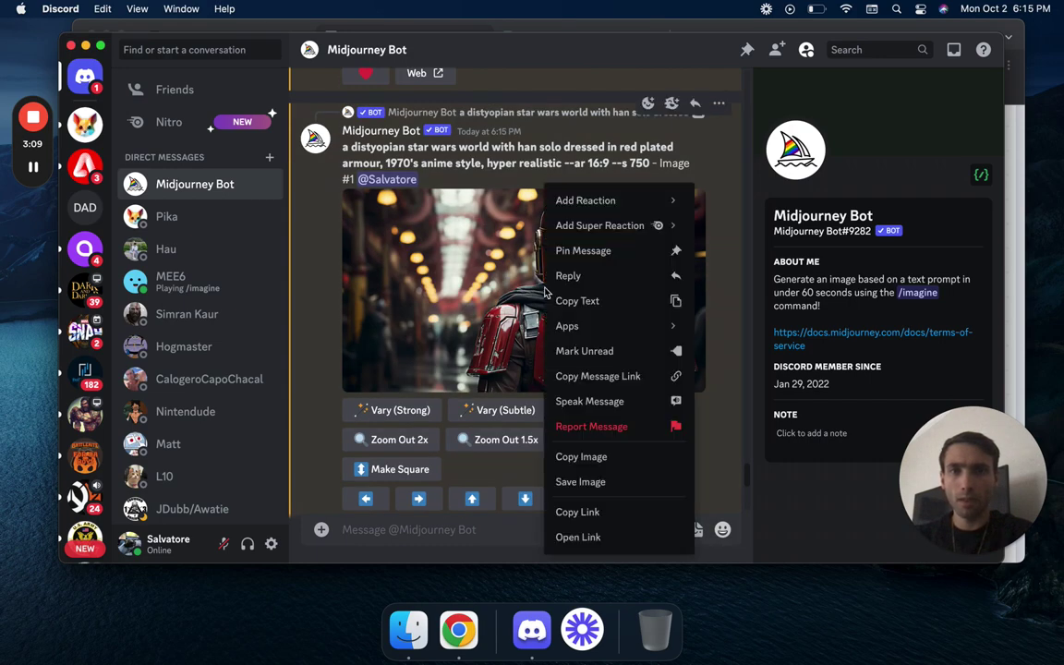
pyautogui.click(554, 435)
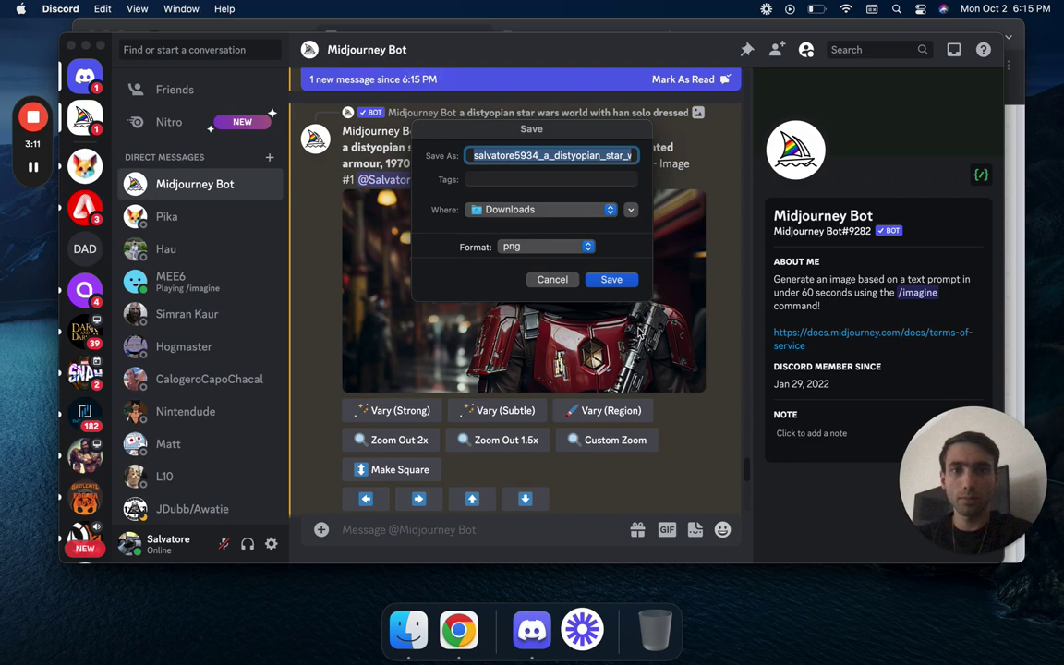
pyautogui.click(612, 280)
pyautogui.scroll(-5, 613, 277)
pyautogui.rightClick(613, 191)
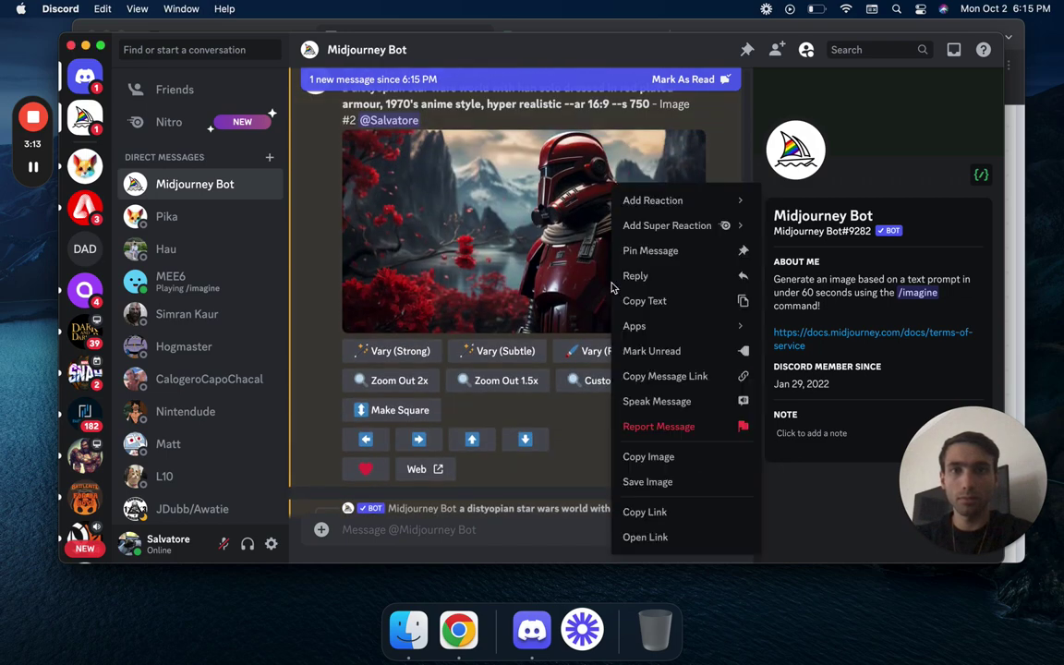
pyautogui.click(682, 481)
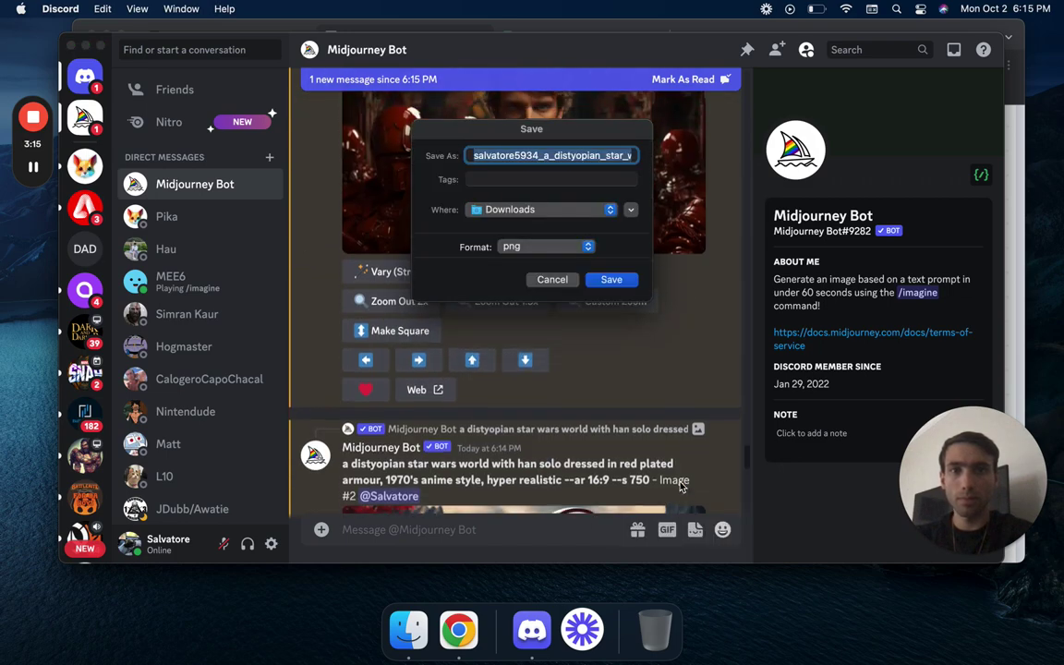
pyautogui.click(594, 286)
pyautogui.scroll(3, 601, 277)
pyautogui.rightClick(605, 189)
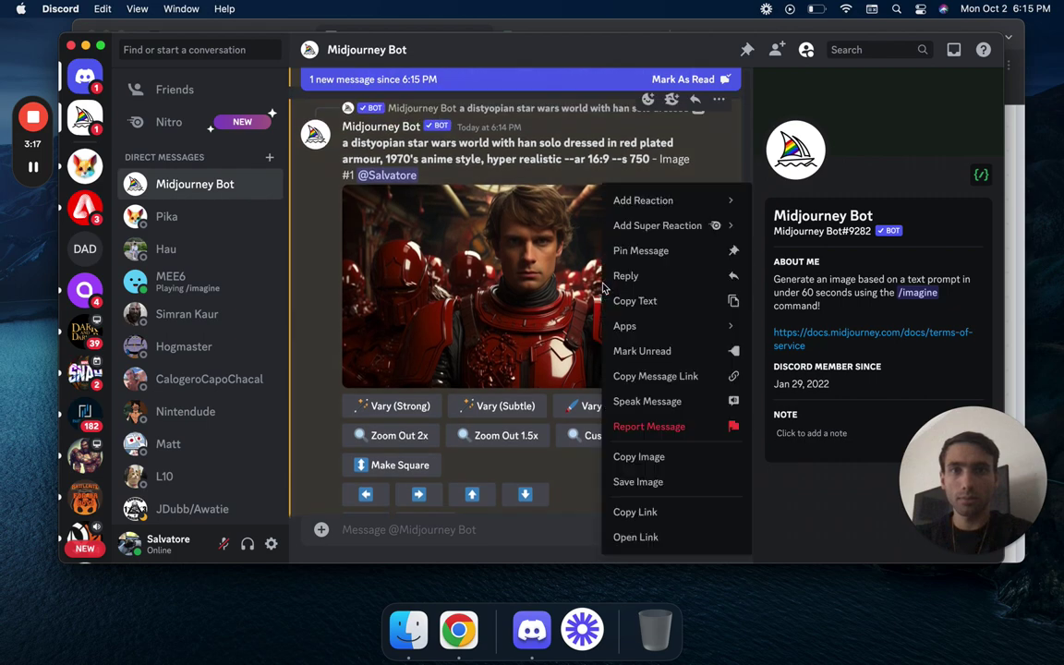
pyautogui.click(670, 481)
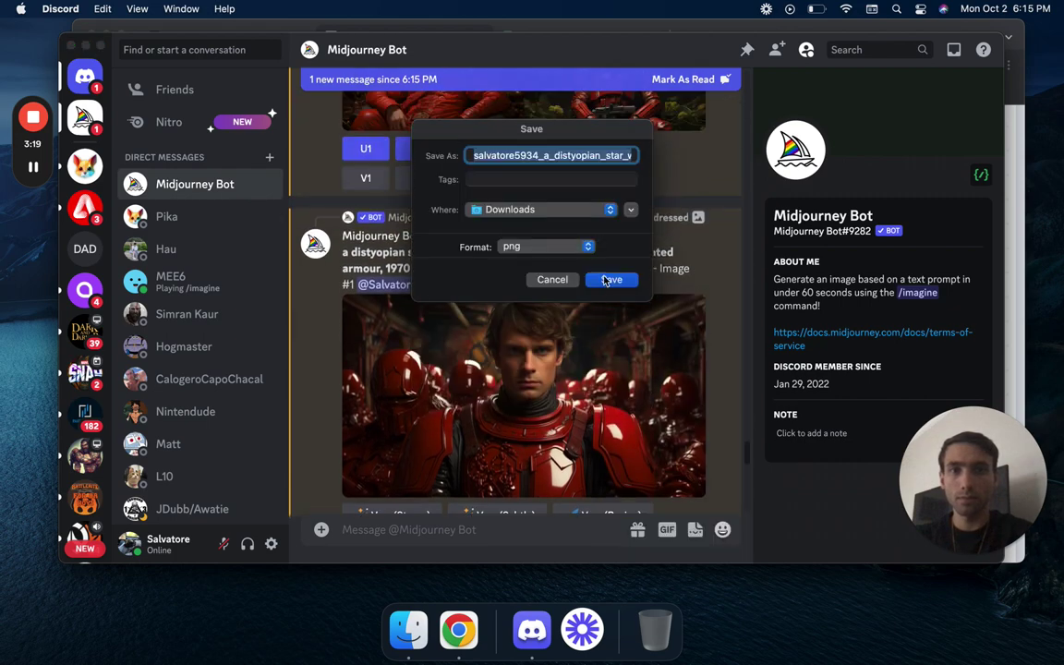
pyautogui.click(612, 279)
pyautogui.scroll(-5, 605, 282)
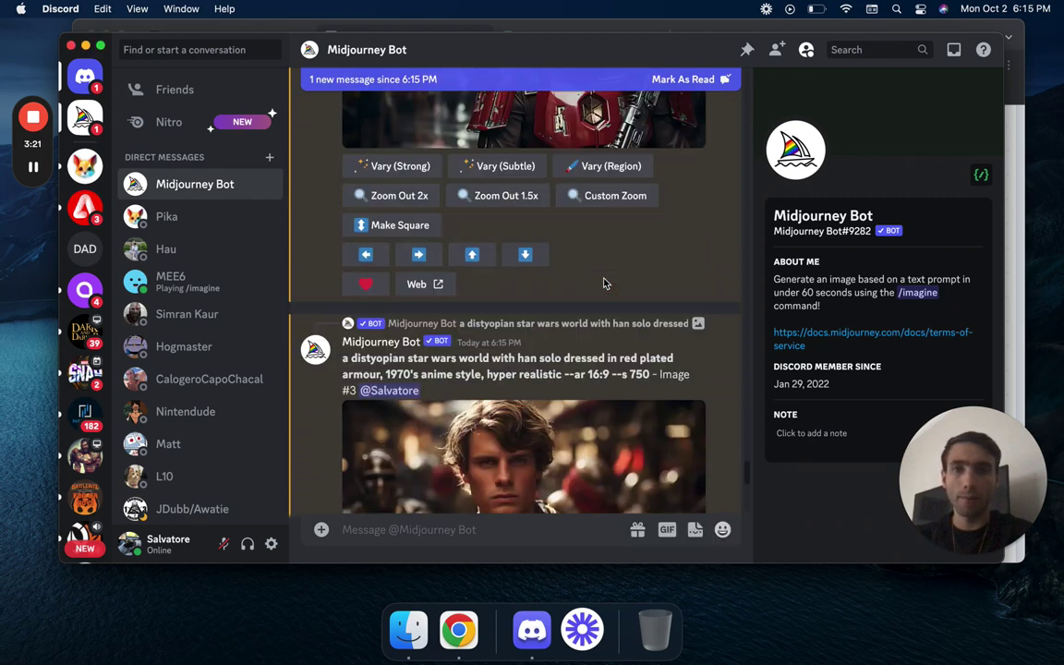
# - In the Pika chat, send an /animate job with the Han-among-red-troopers image
pyautogui.click(189, 220)
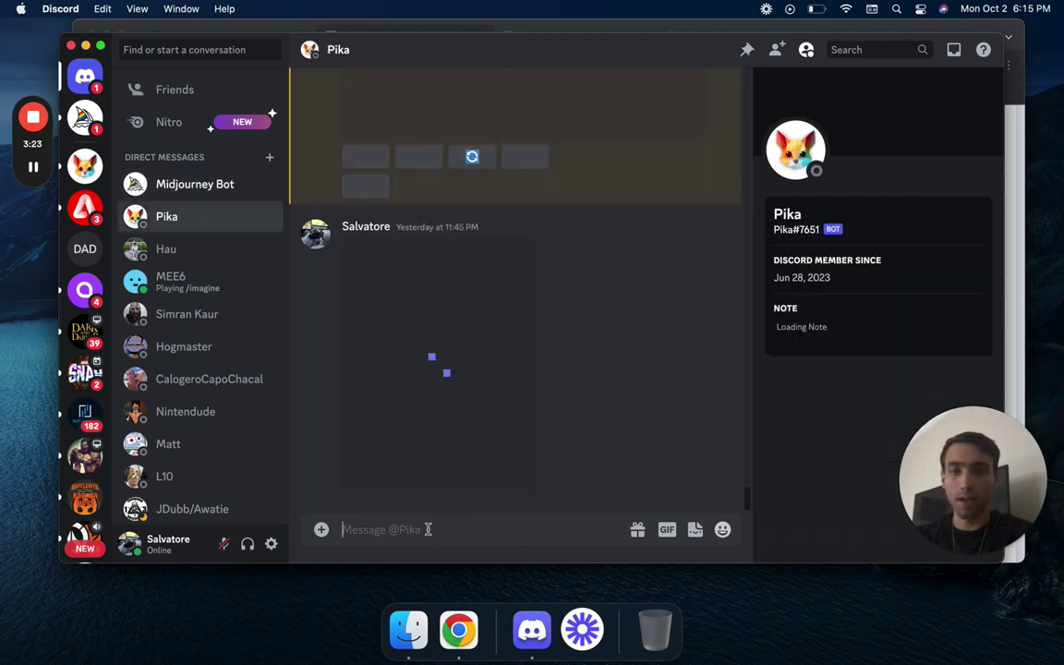
pyautogui.write('/anim')
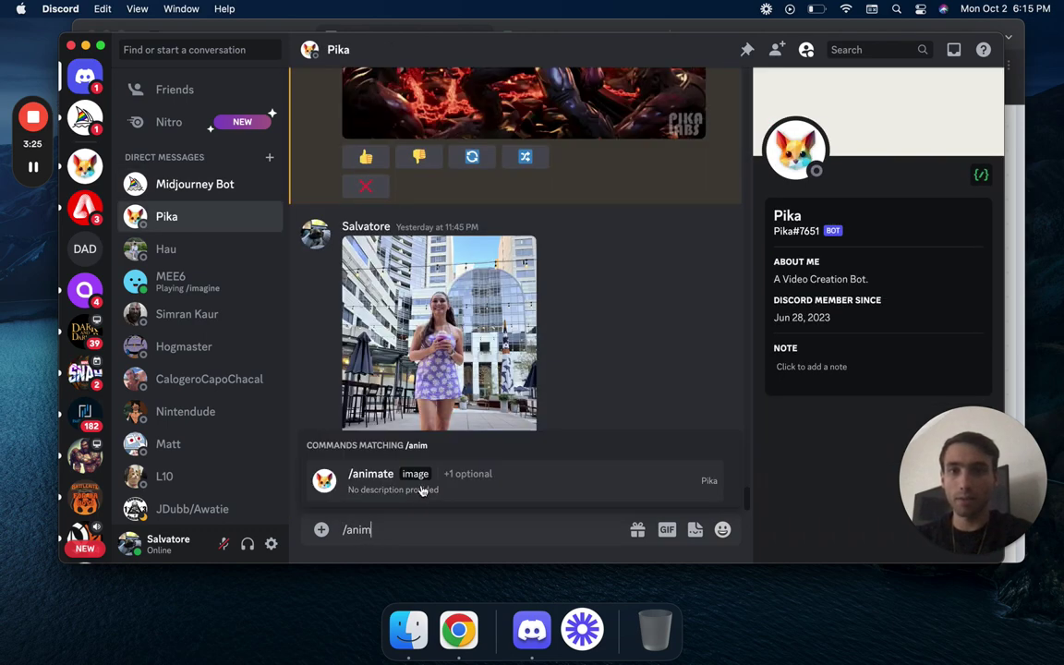
pyautogui.click(422, 490)
pyautogui.click(422, 453)
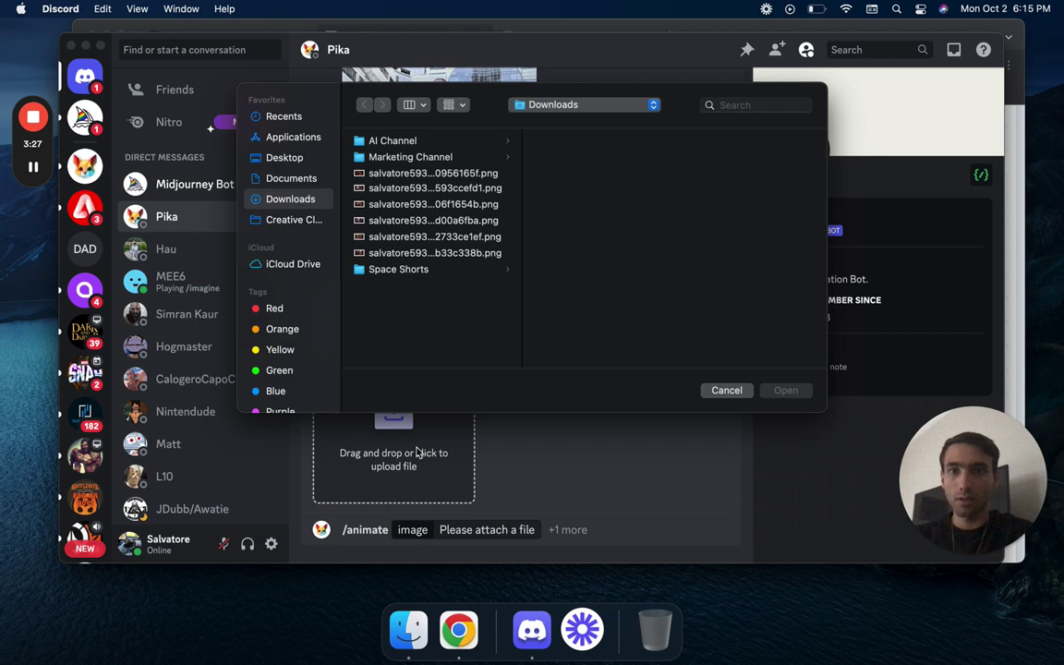
pyautogui.click(369, 254)
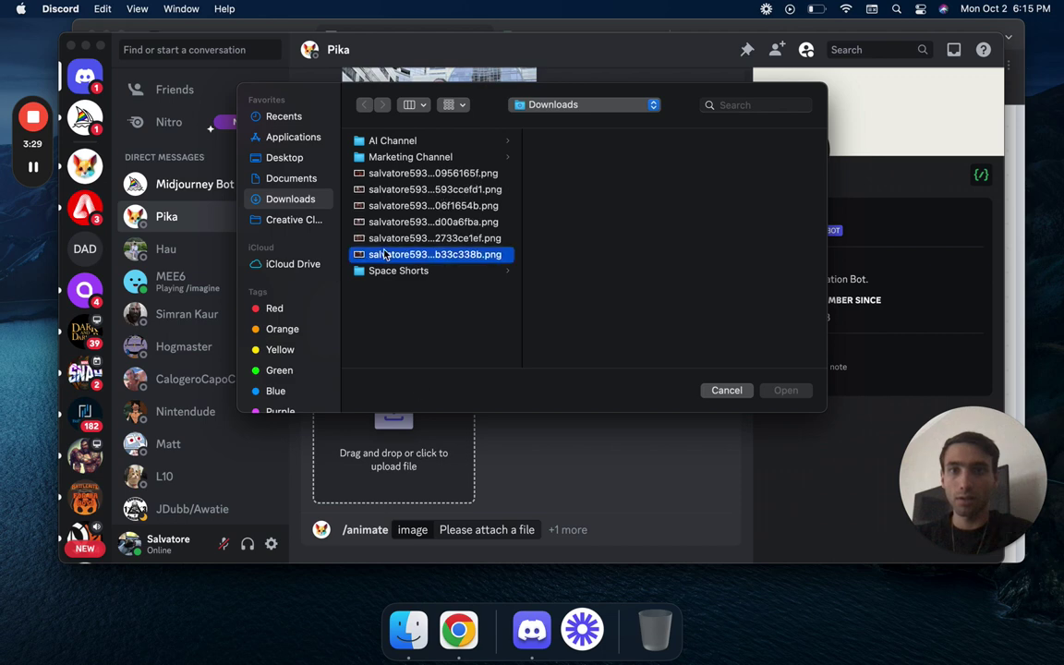
pyautogui.click(449, 174)
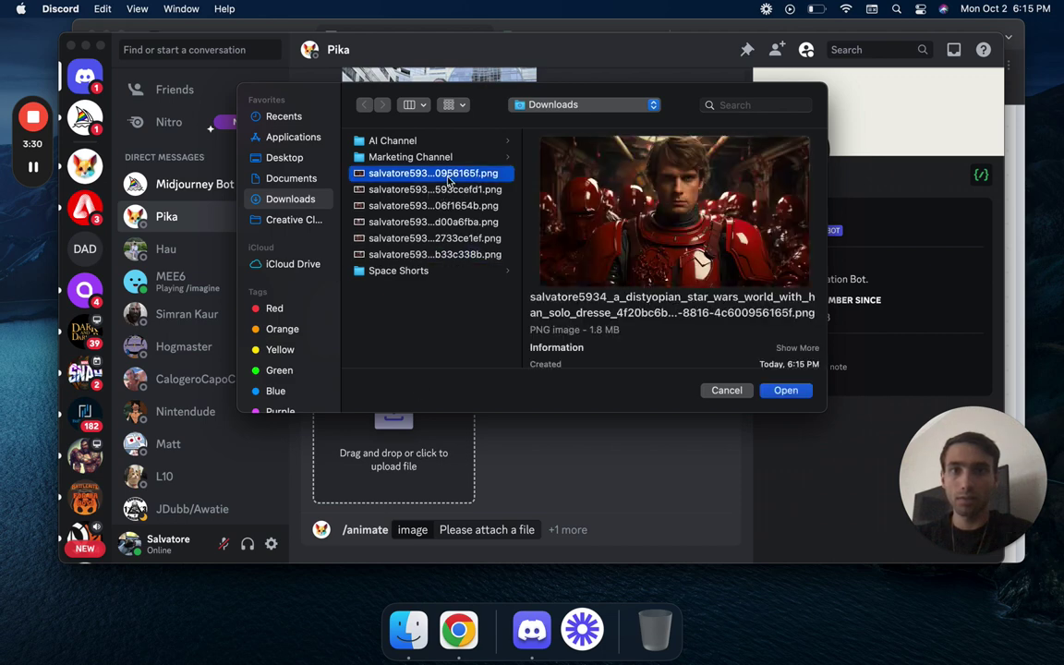
pyautogui.click(786, 390)
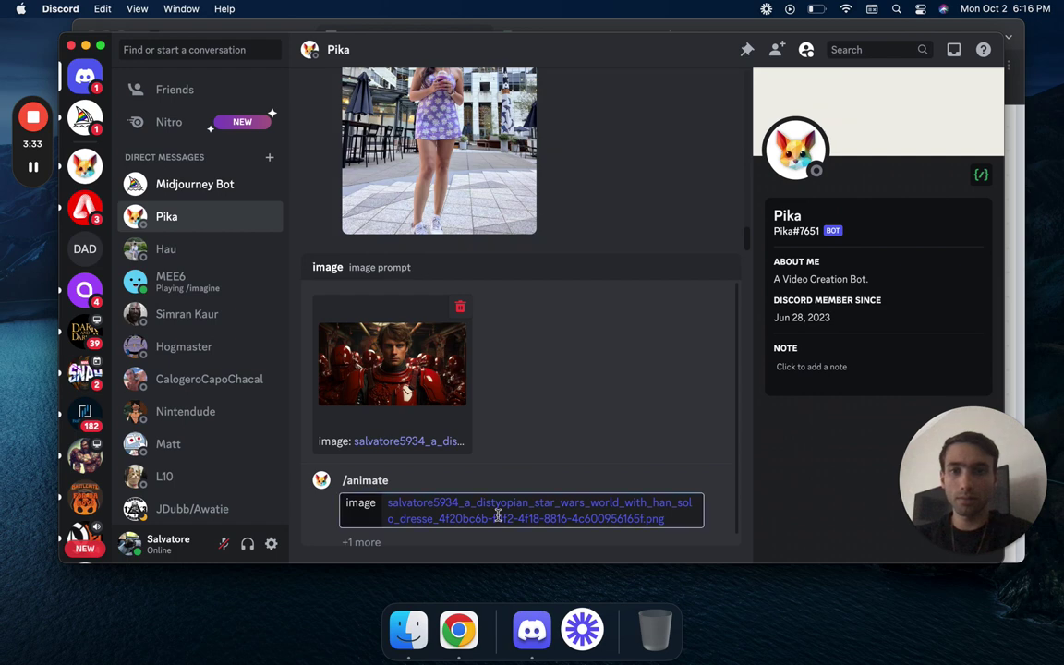
pyautogui.press('Return')
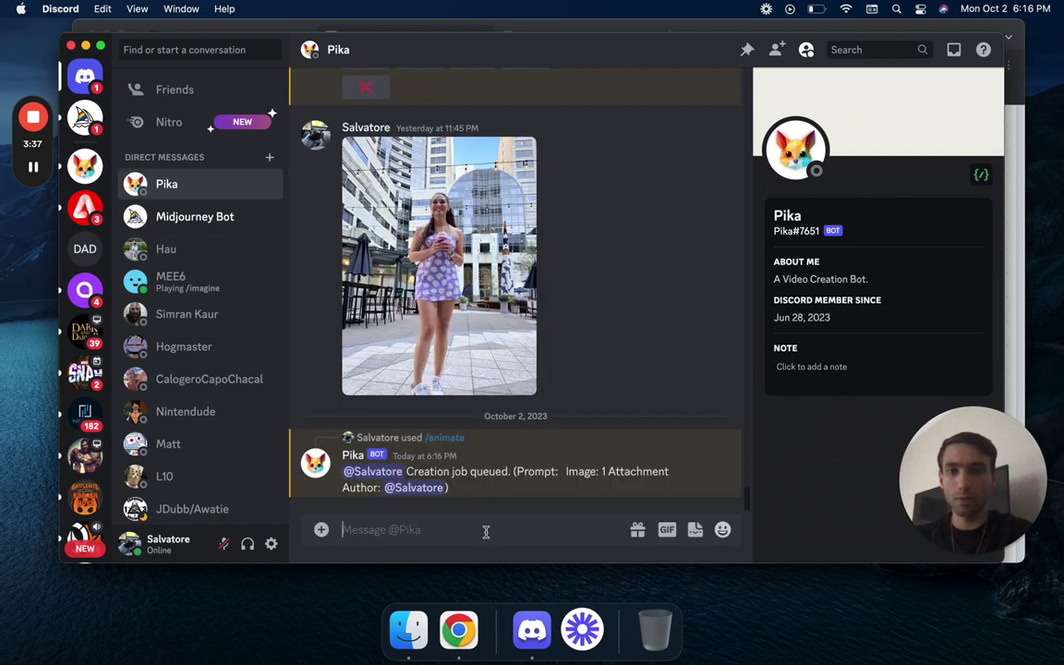
# - Queue two more /animate jobs using the red-helmeted figure and close-up Han Solo images
pyautogui.write('/')
pyautogui.press('Return')
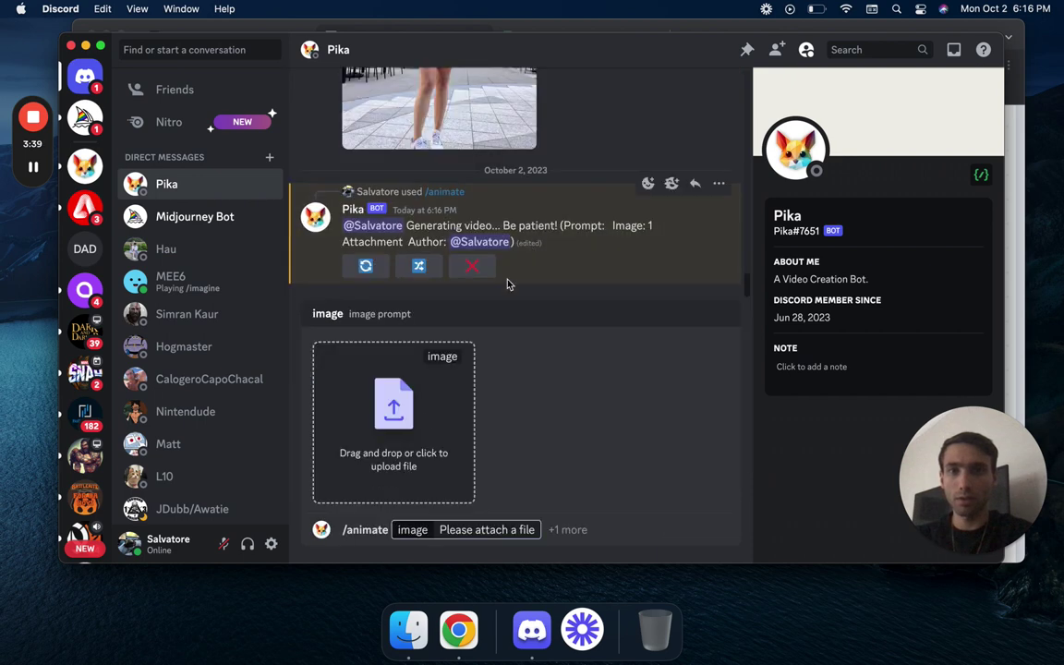
pyautogui.click(407, 420)
pyautogui.click(461, 192)
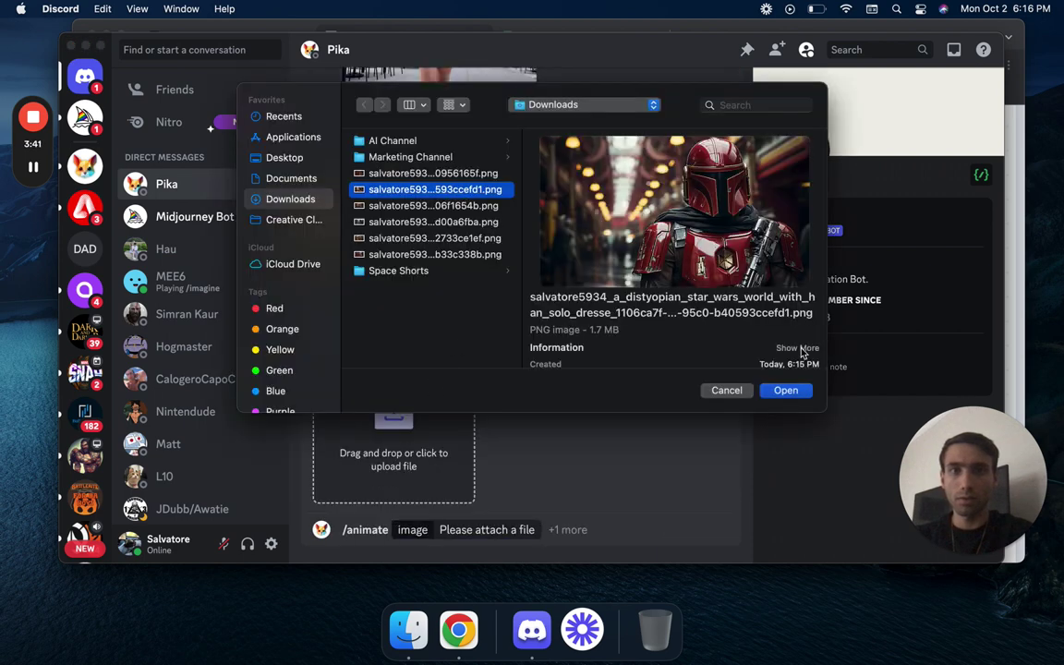
pyautogui.click(786, 390)
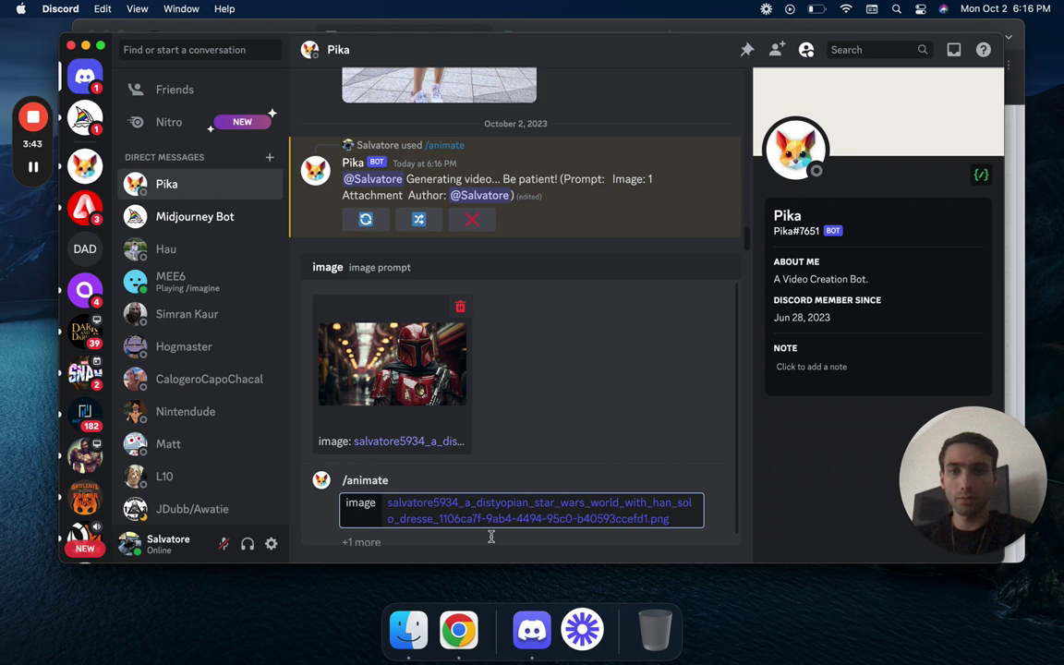
pyautogui.press('Return')
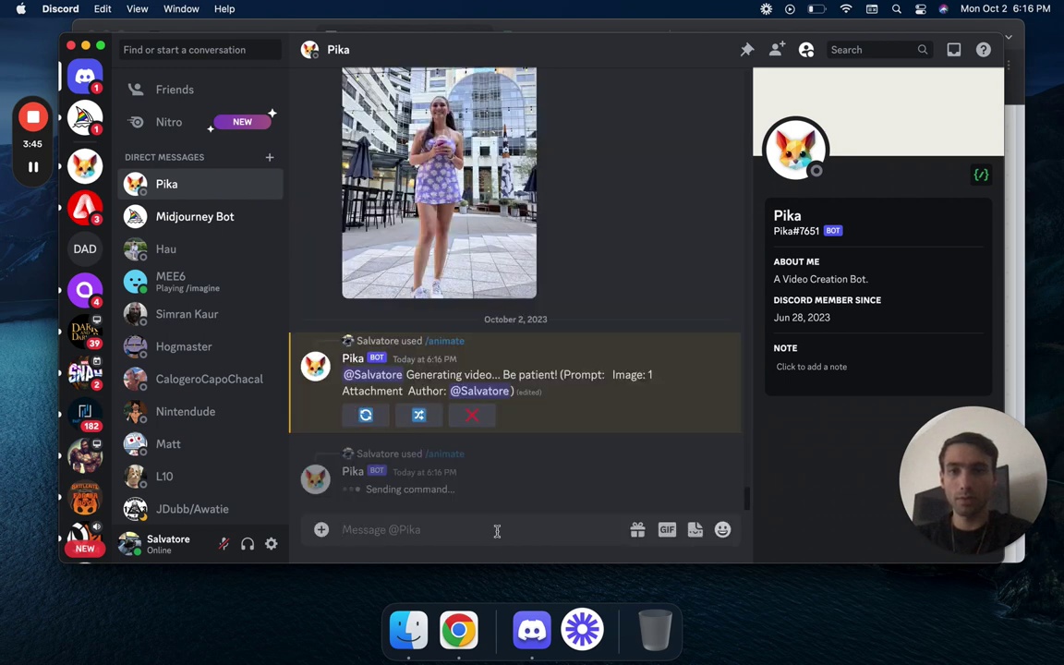
pyautogui.write('/')
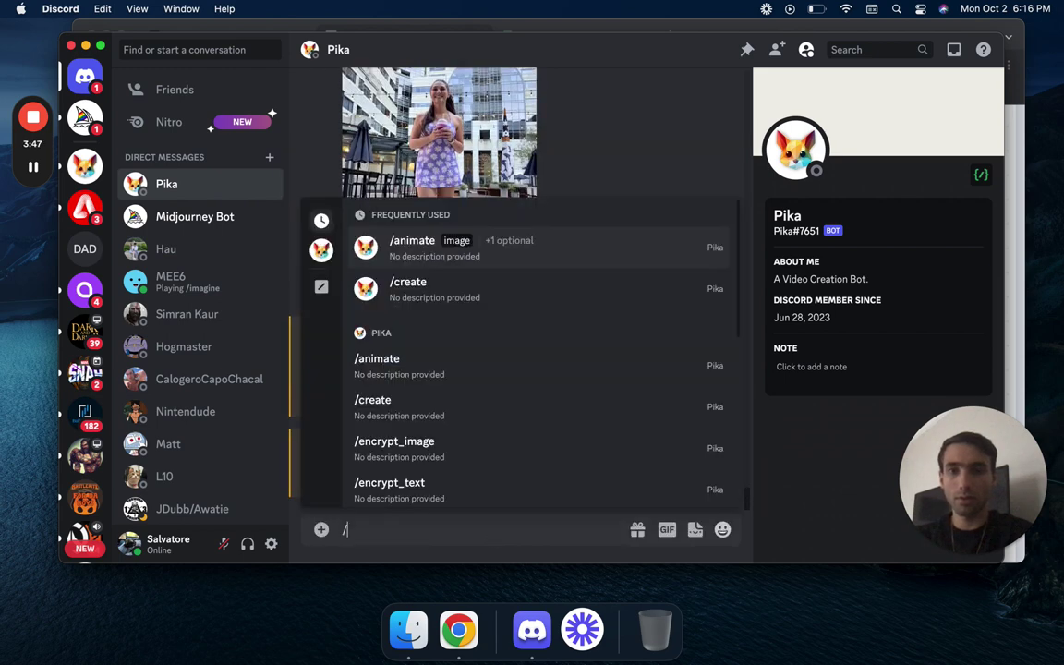
pyautogui.click(504, 248)
pyautogui.click(394, 438)
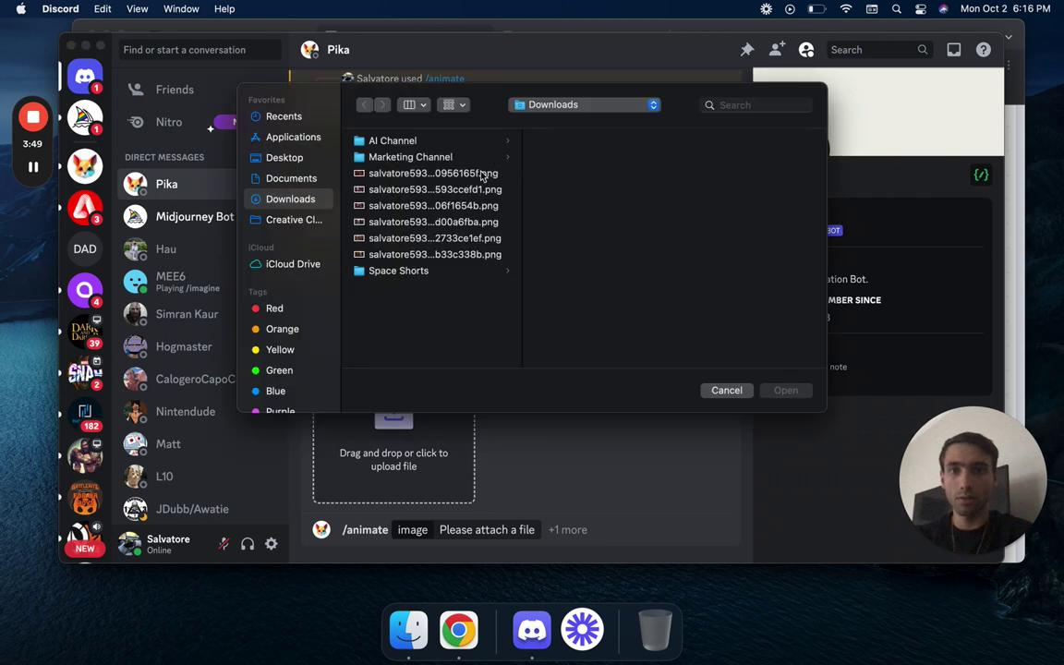
pyautogui.click(435, 205)
pyautogui.click(793, 395)
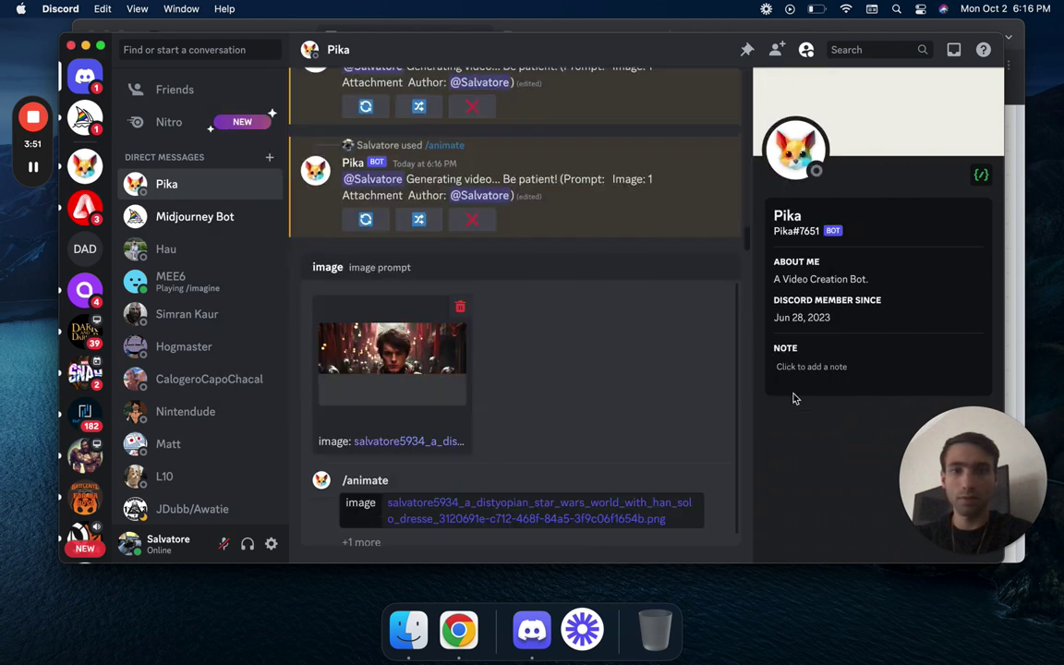
pyautogui.press('Return')
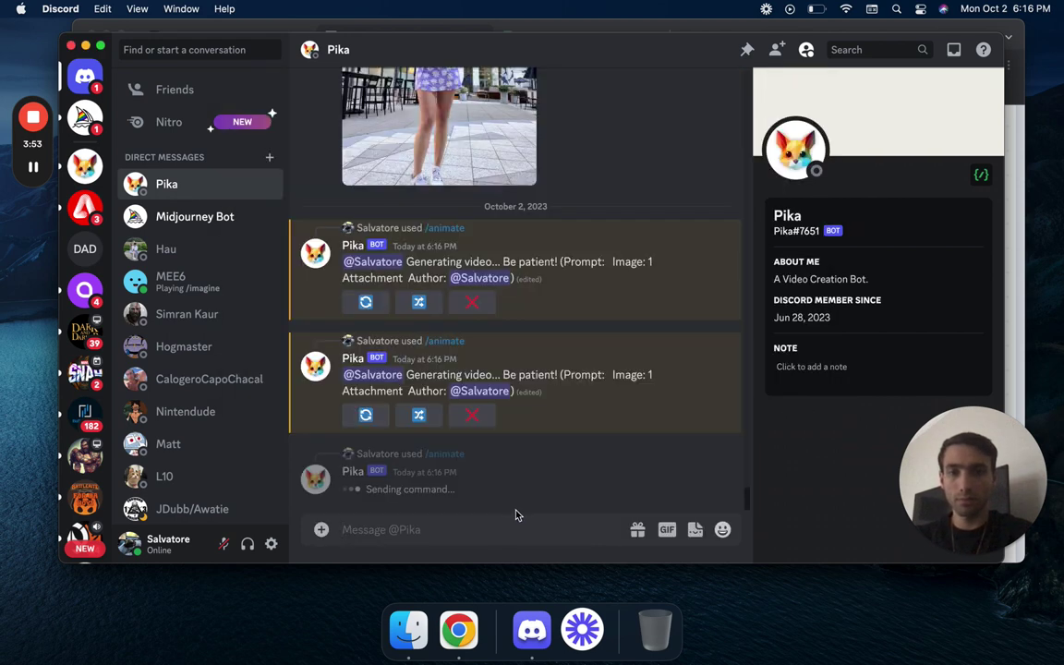
# - Queue /animate jobs with the red trooper by the lake image and another saved PNG
pyautogui.write('/')
pyautogui.click(502, 245)
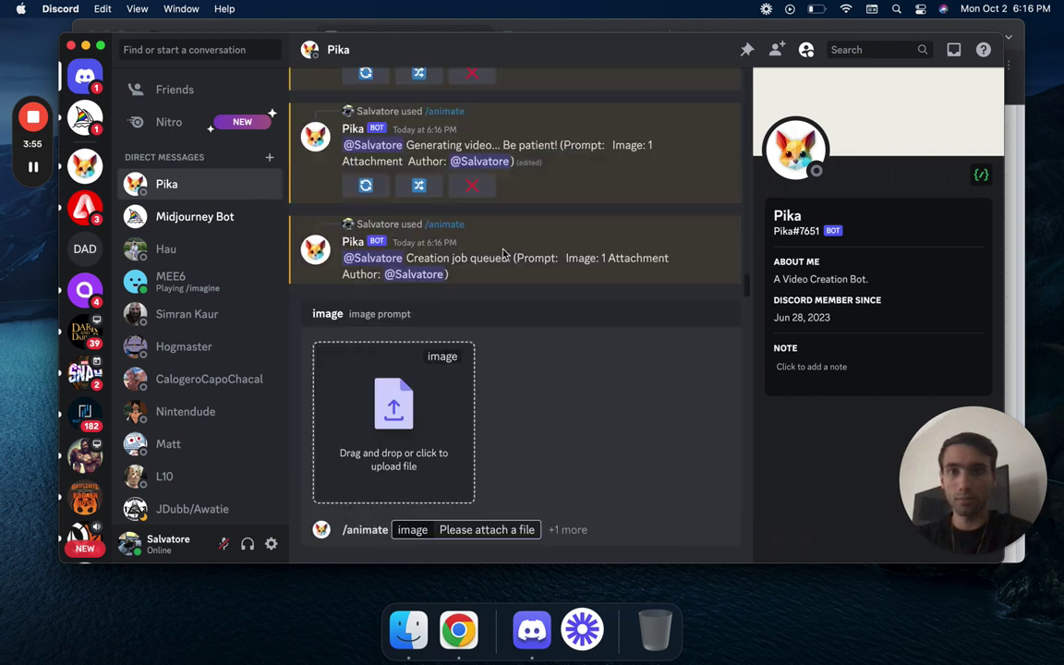
pyautogui.click(383, 372)
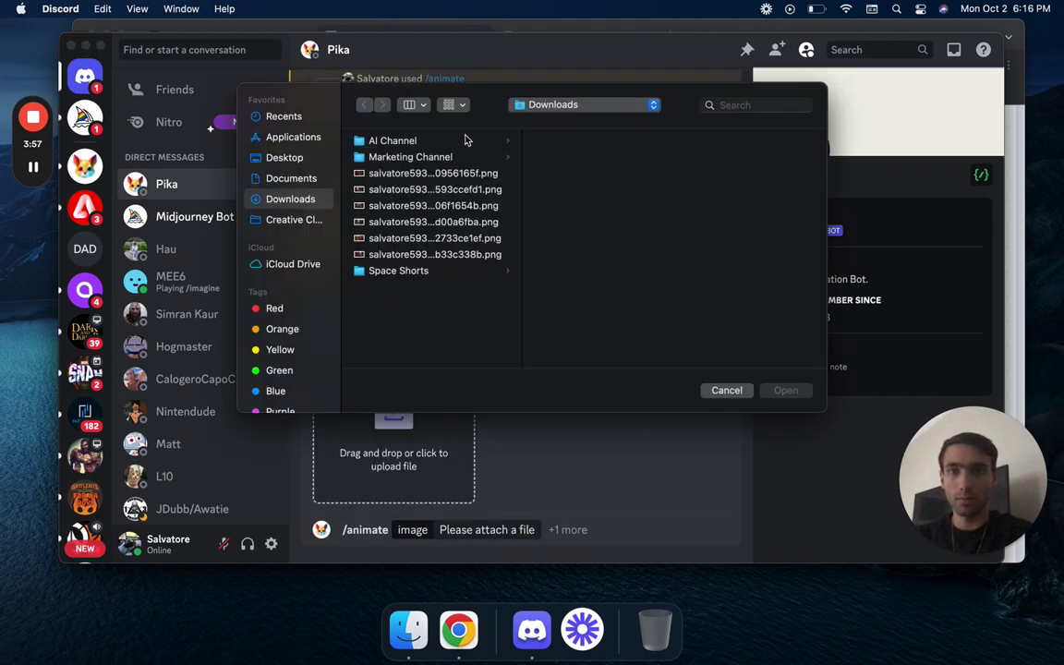
pyautogui.click(440, 224)
pyautogui.click(784, 391)
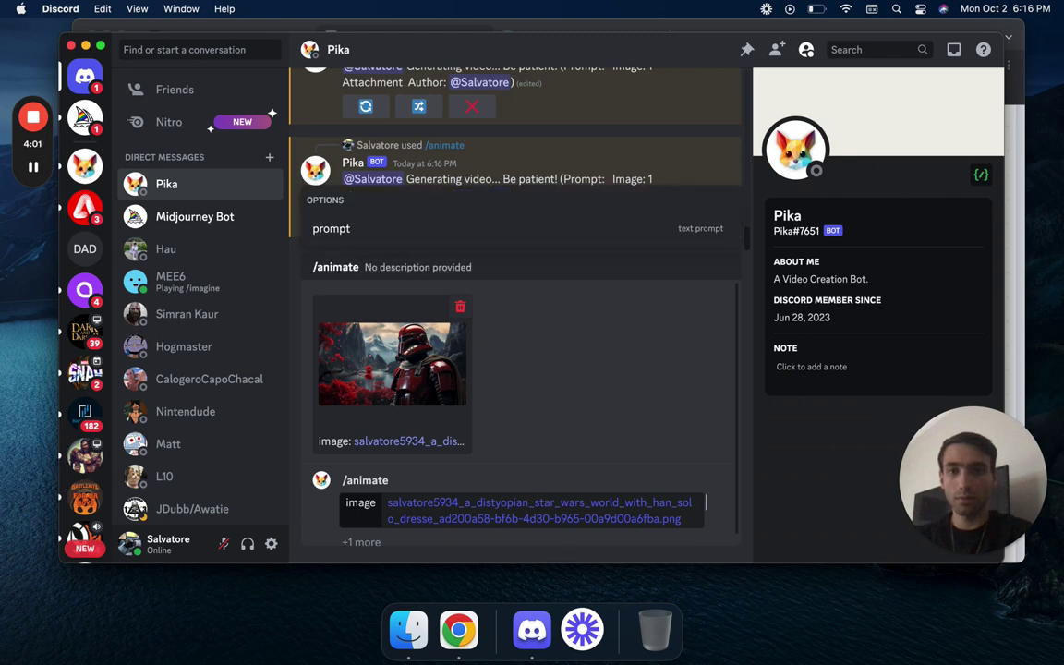
pyautogui.press('Return')
pyautogui.write('/')
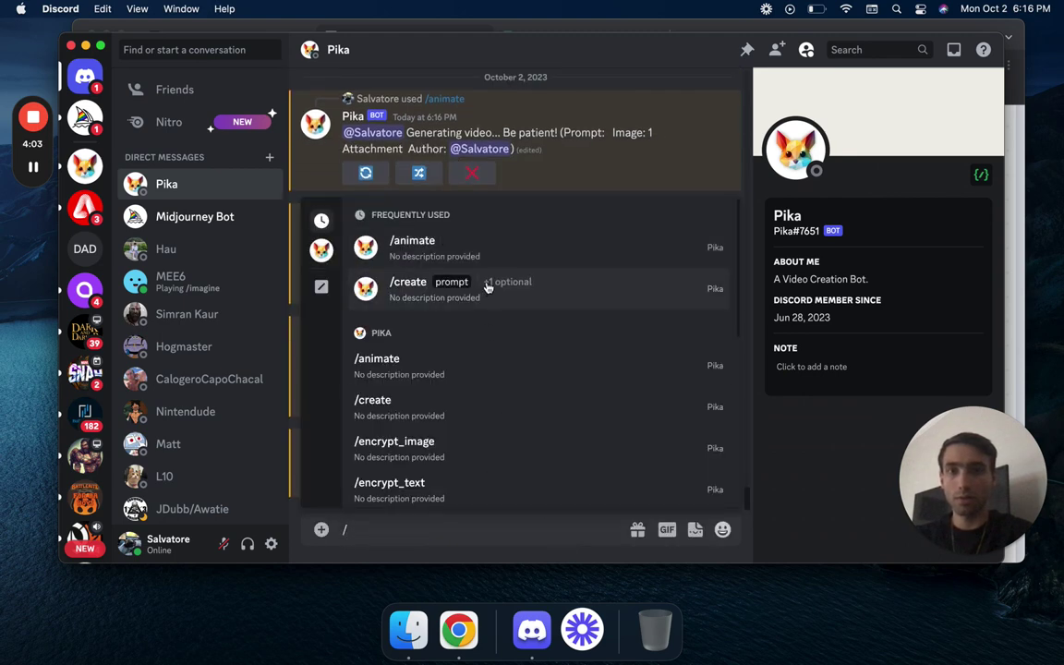
pyautogui.click(485, 244)
pyautogui.click(434, 369)
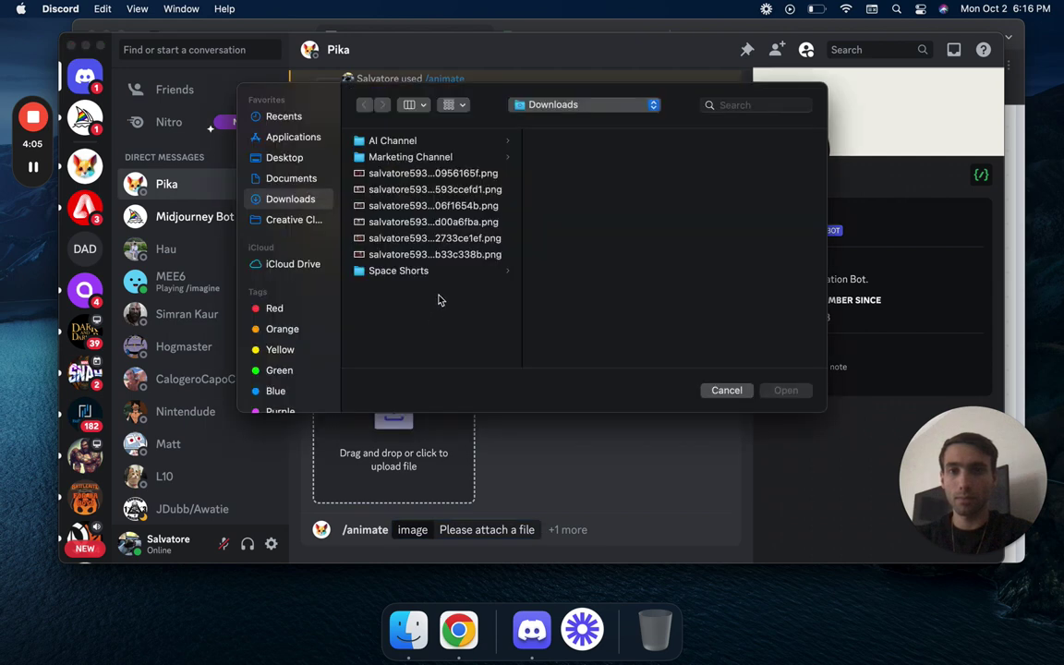
pyautogui.click(434, 237)
pyautogui.click(788, 391)
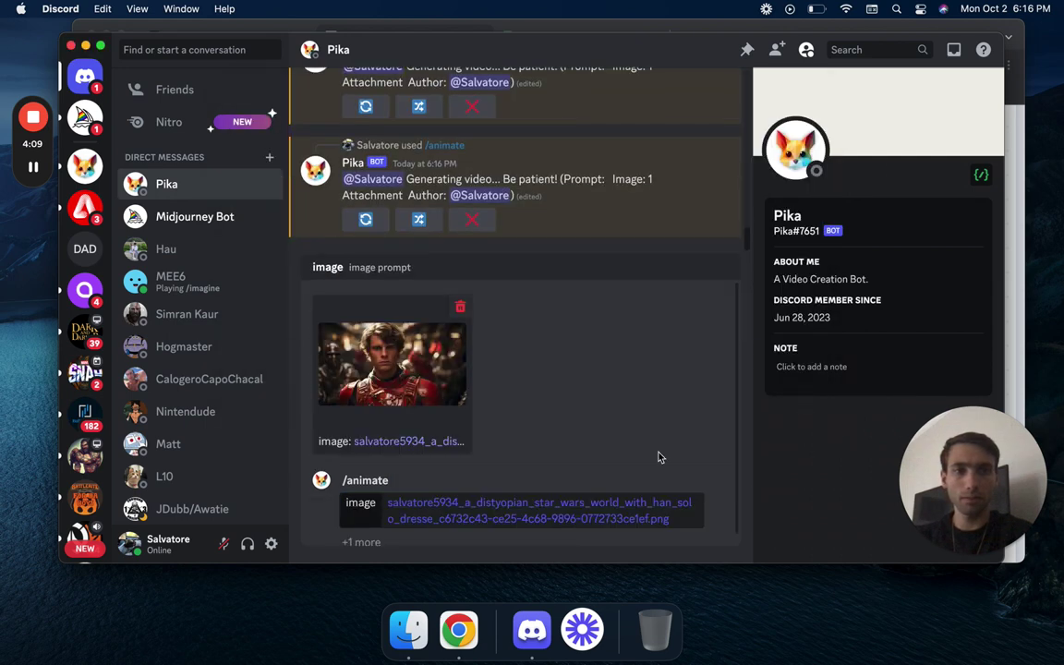
pyautogui.press('Return')
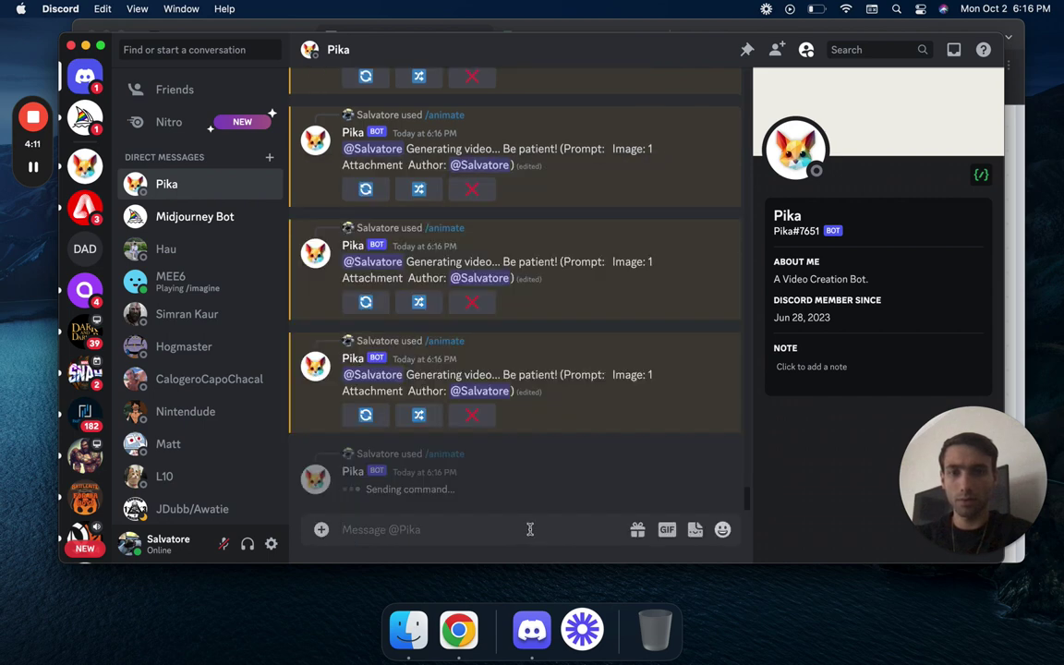
# - Send a final /animate job with the red-armoured character image
pyautogui.write('/')
pyautogui.click(487, 259)
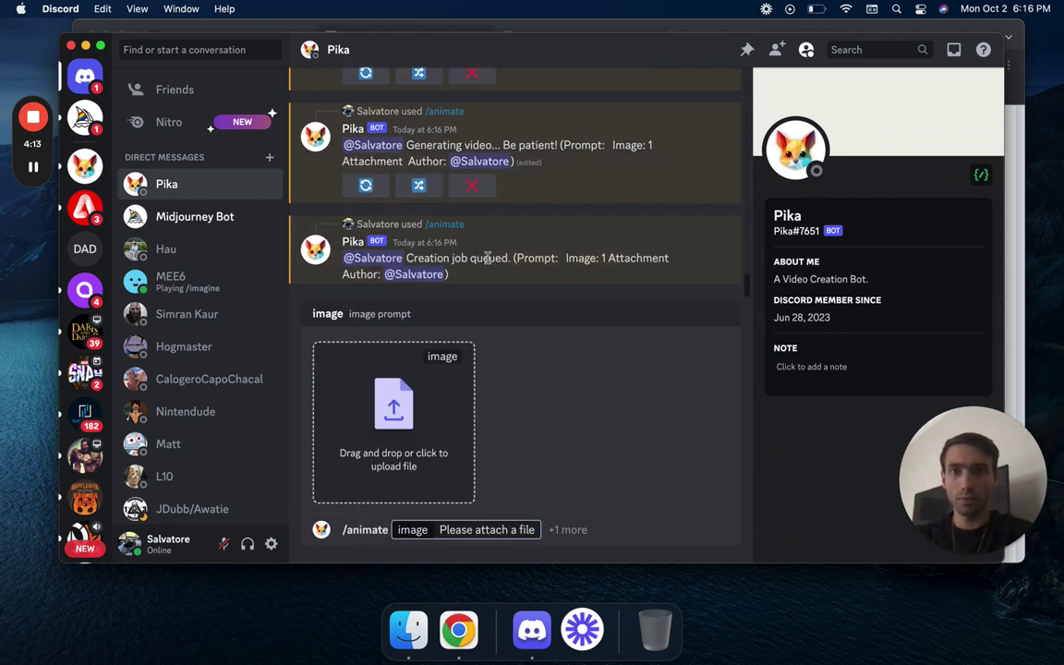
pyautogui.click(439, 421)
pyautogui.click(425, 254)
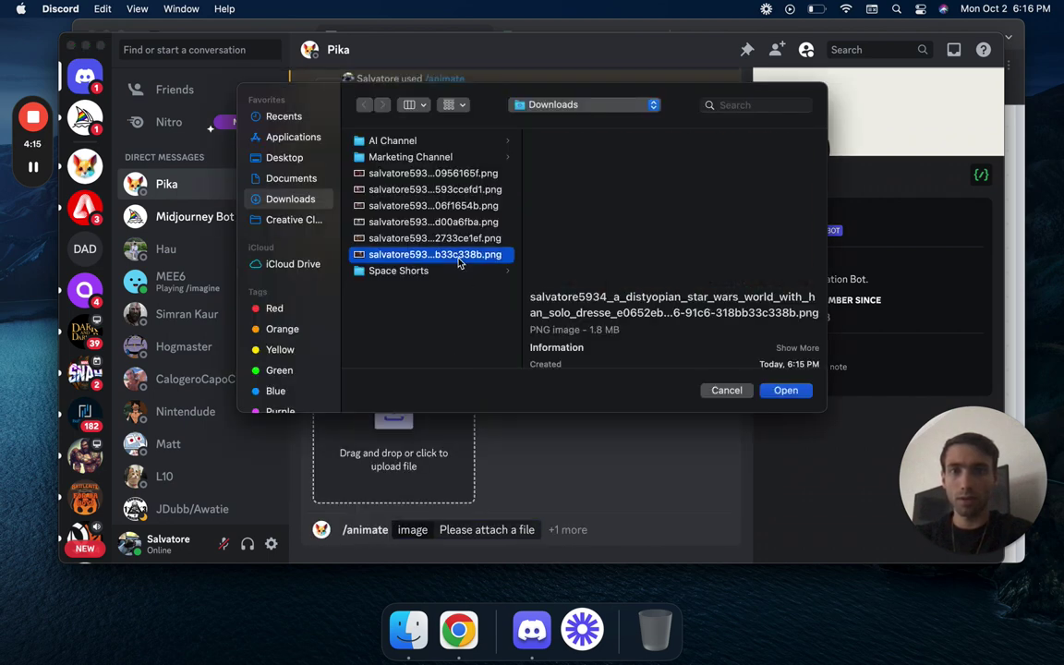
pyautogui.click(786, 390)
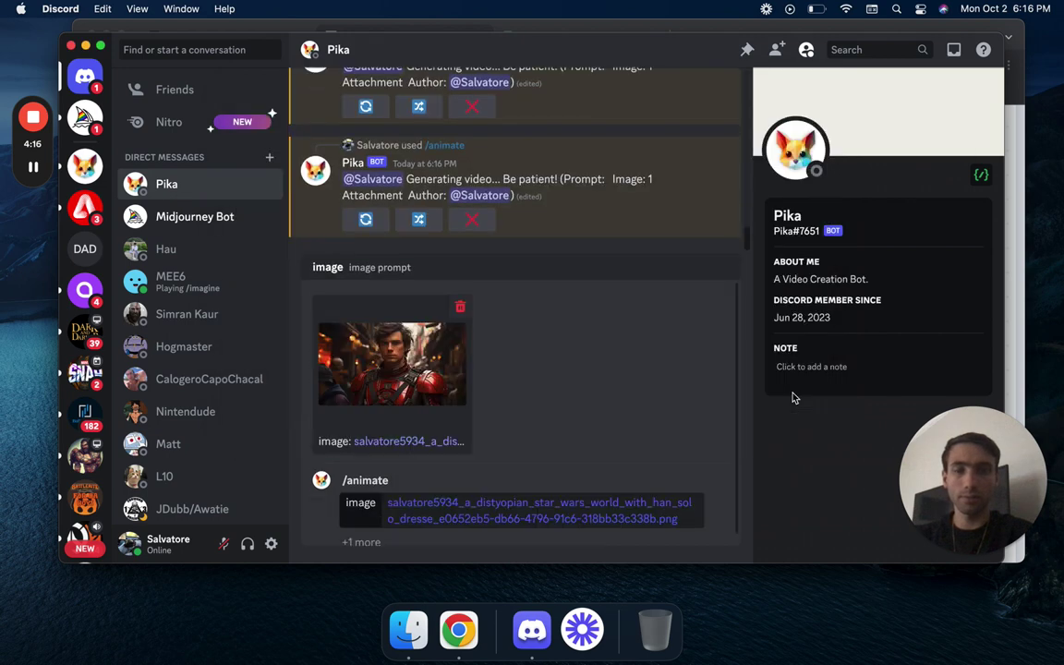
pyautogui.click(530, 519)
pyautogui.press('Return')
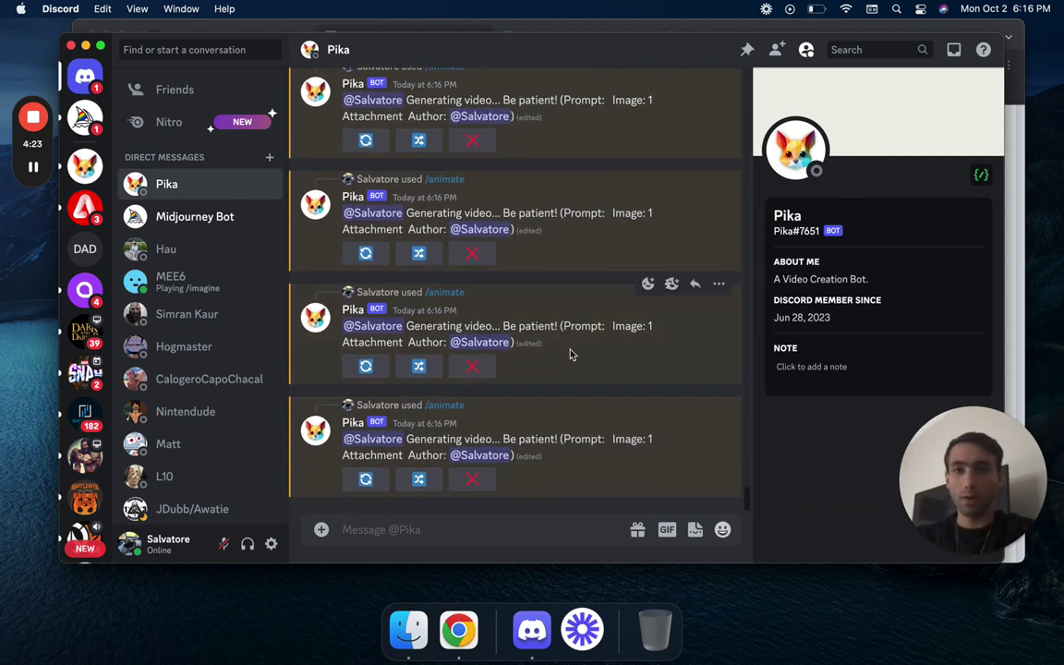
# - Go to the ChatGPT trailer conversation and select the original prompt text
pyautogui.click(1017, 125)
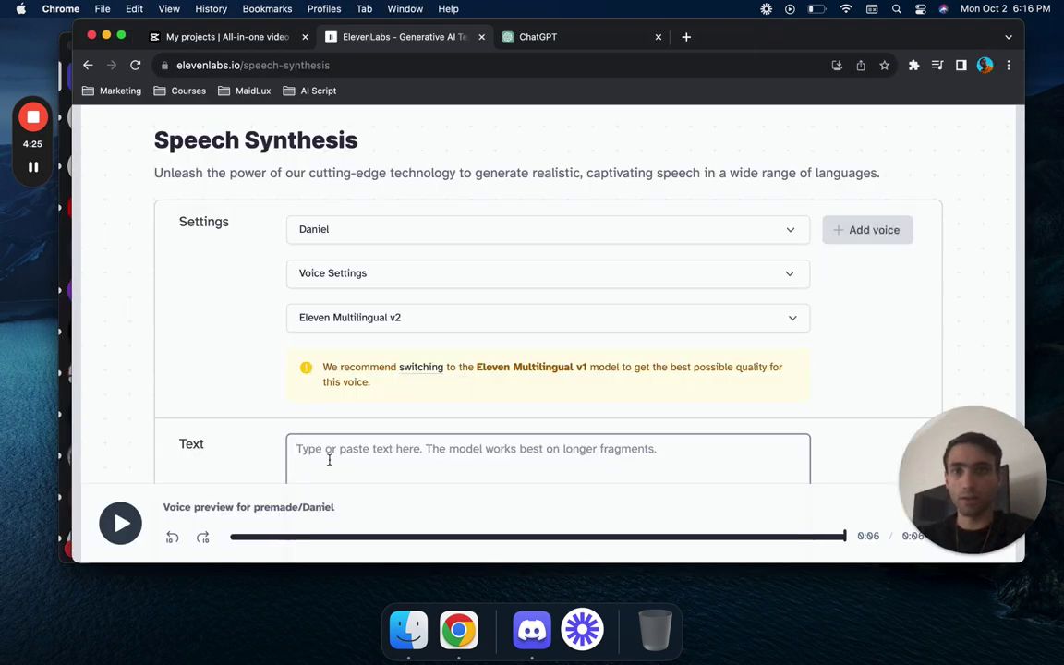
pyautogui.scroll(-2, 328, 460)
pyautogui.click(545, 39)
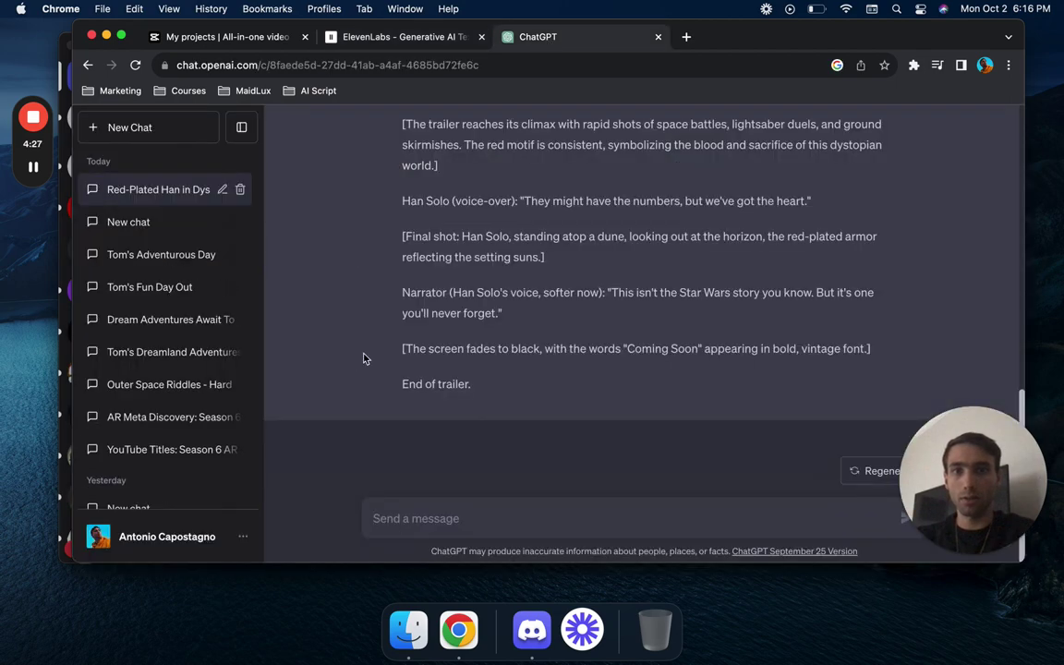
pyautogui.scroll(15, 364, 358)
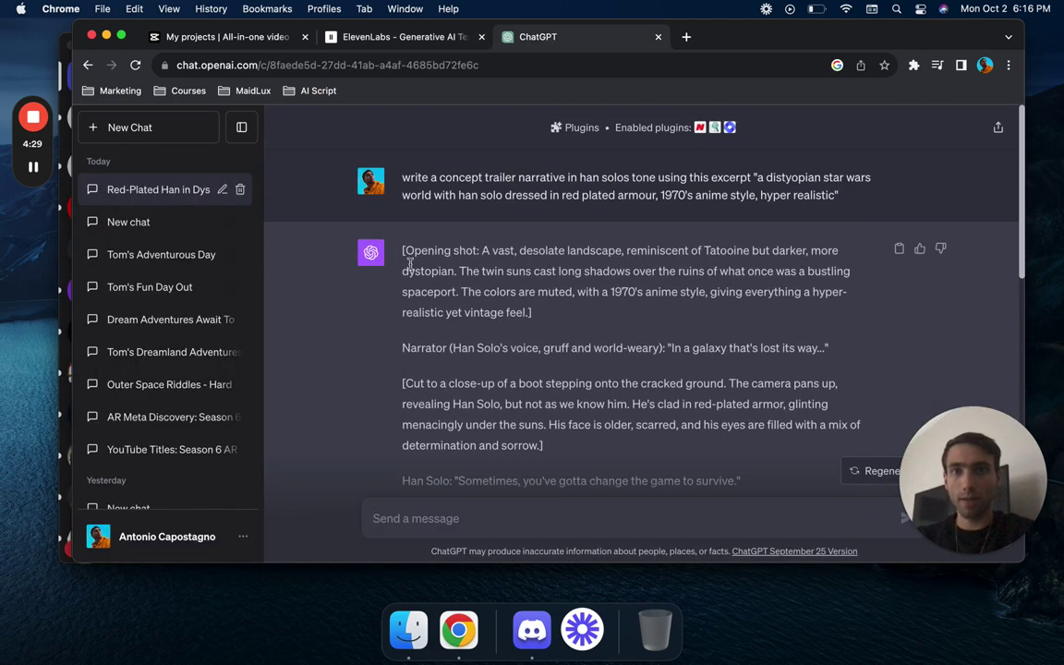
pyautogui.moveTo(483, 250); pyautogui.dragTo(543, 324)
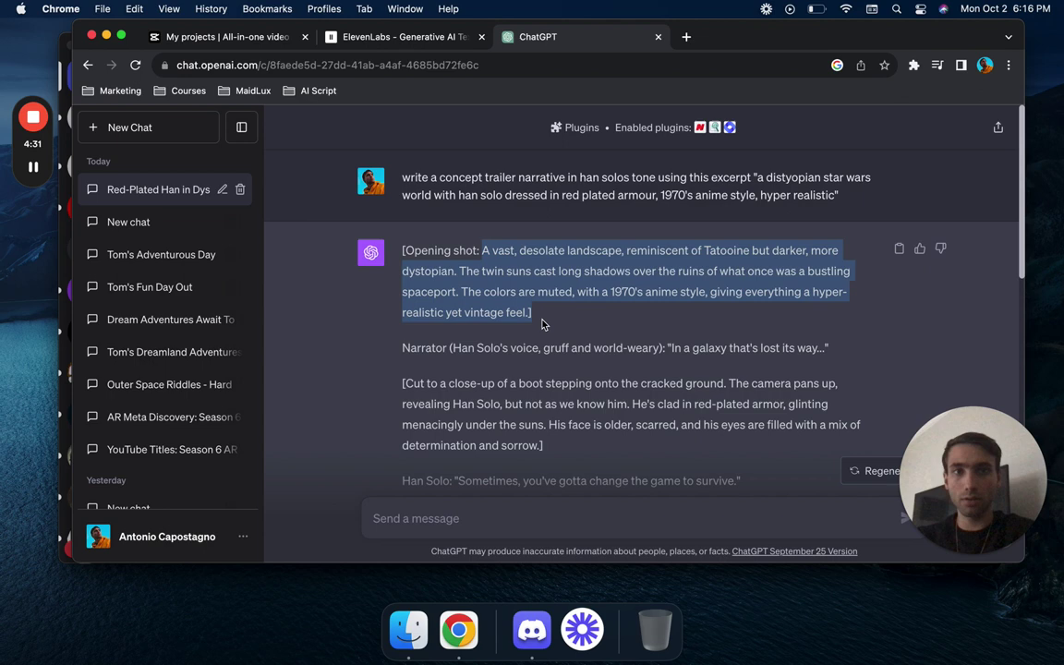
pyautogui.scroll(-2, 397, 314)
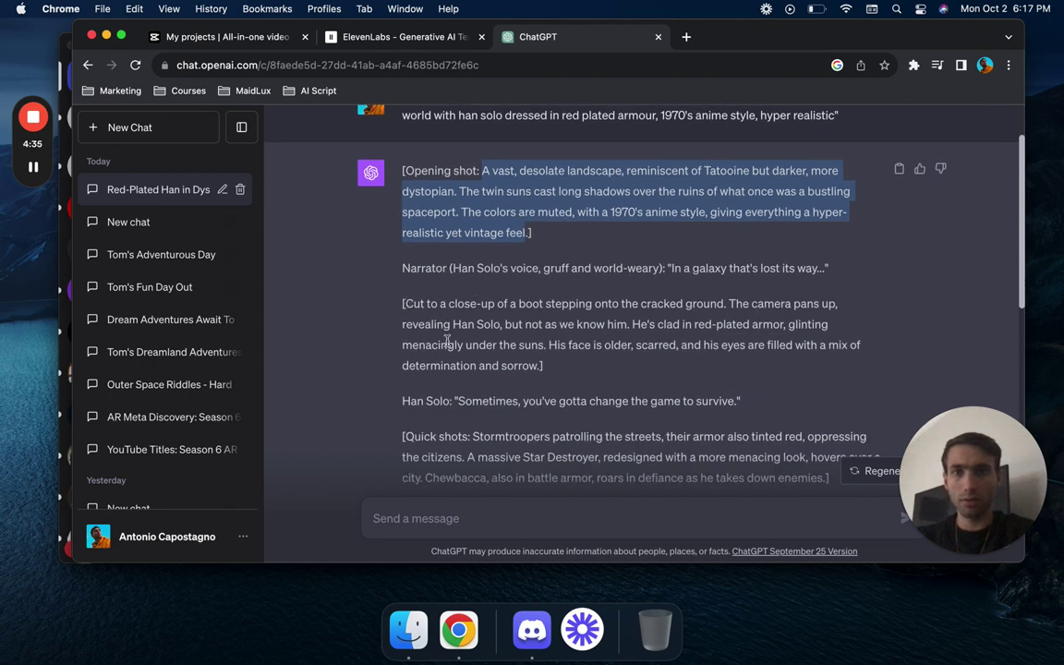
pyautogui.scroll(-6, 447, 342)
pyautogui.scroll(-5, 448, 341)
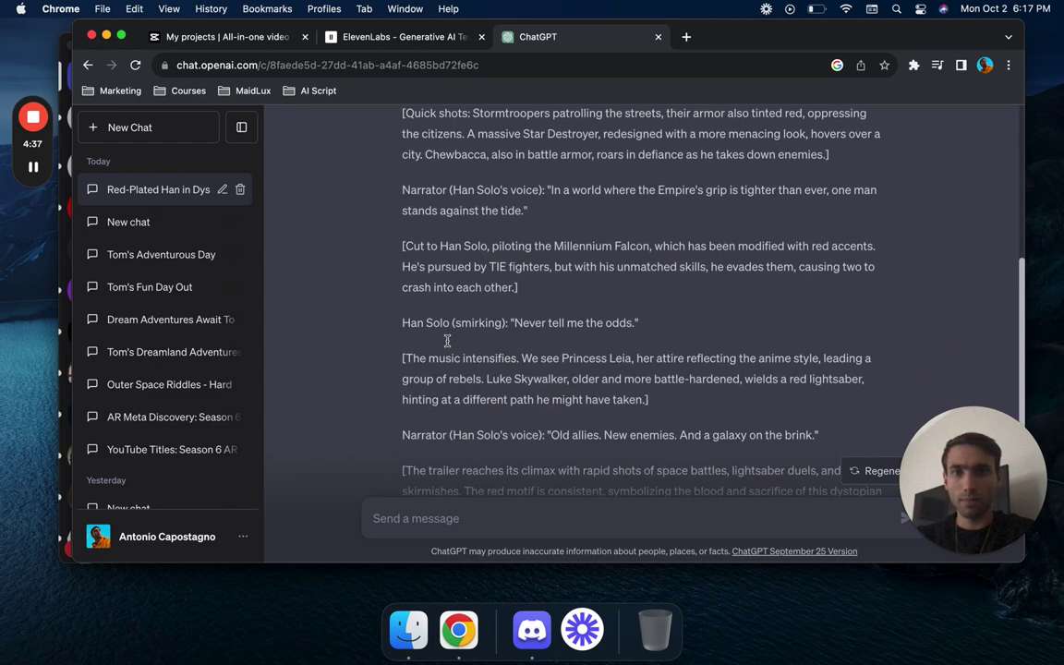
pyautogui.scroll(12, 523, 176)
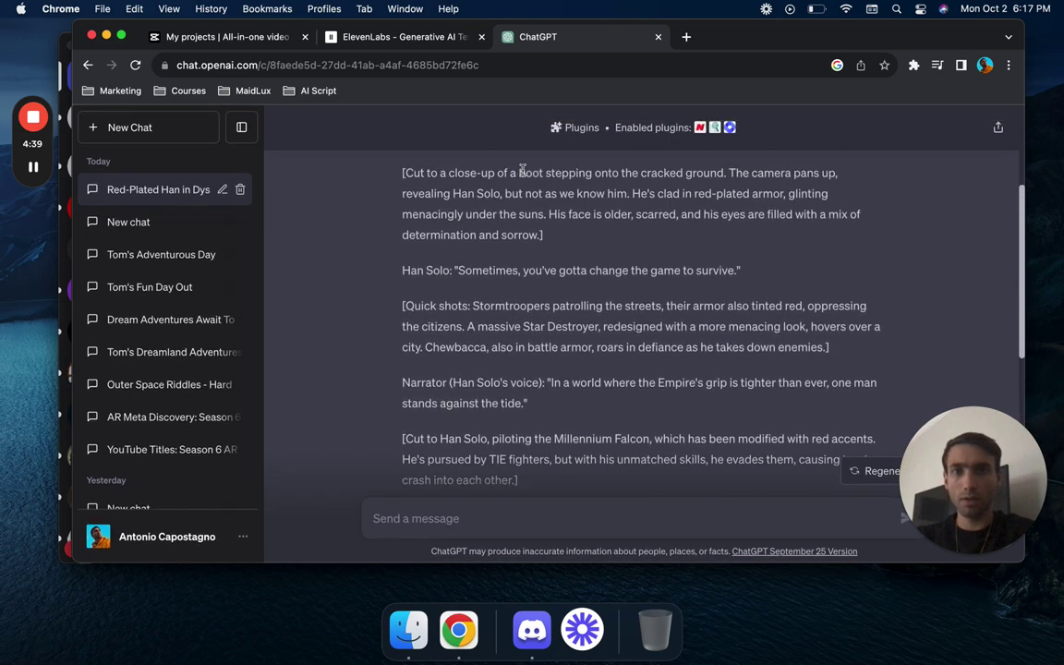
pyautogui.click(472, 250)
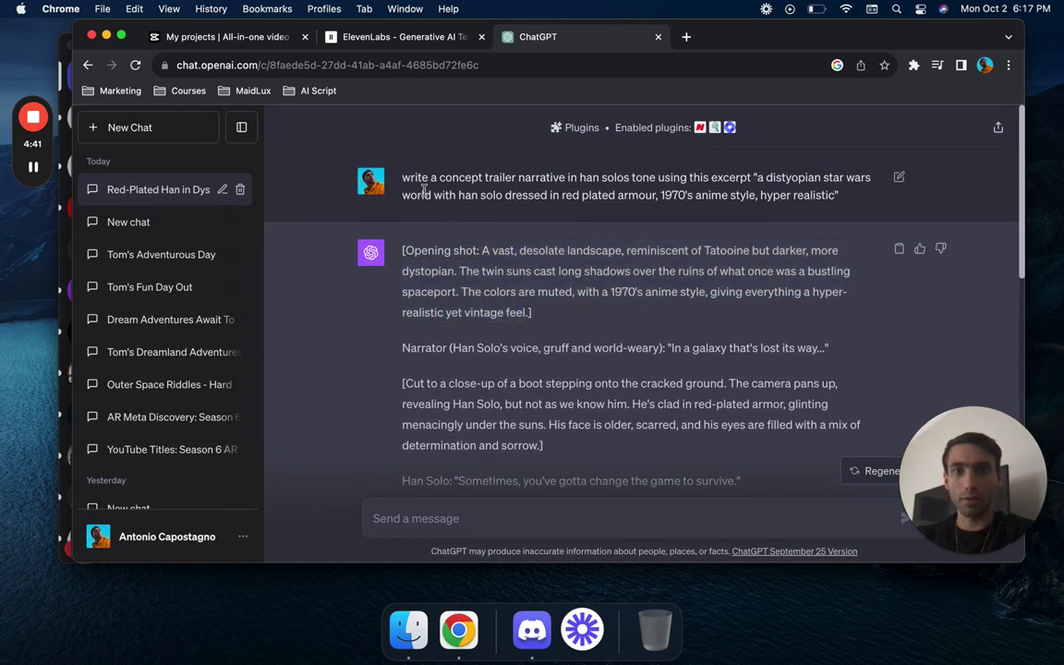
pyautogui.moveTo(402, 176); pyautogui.dragTo(772, 231)
pyautogui.press('super+c')
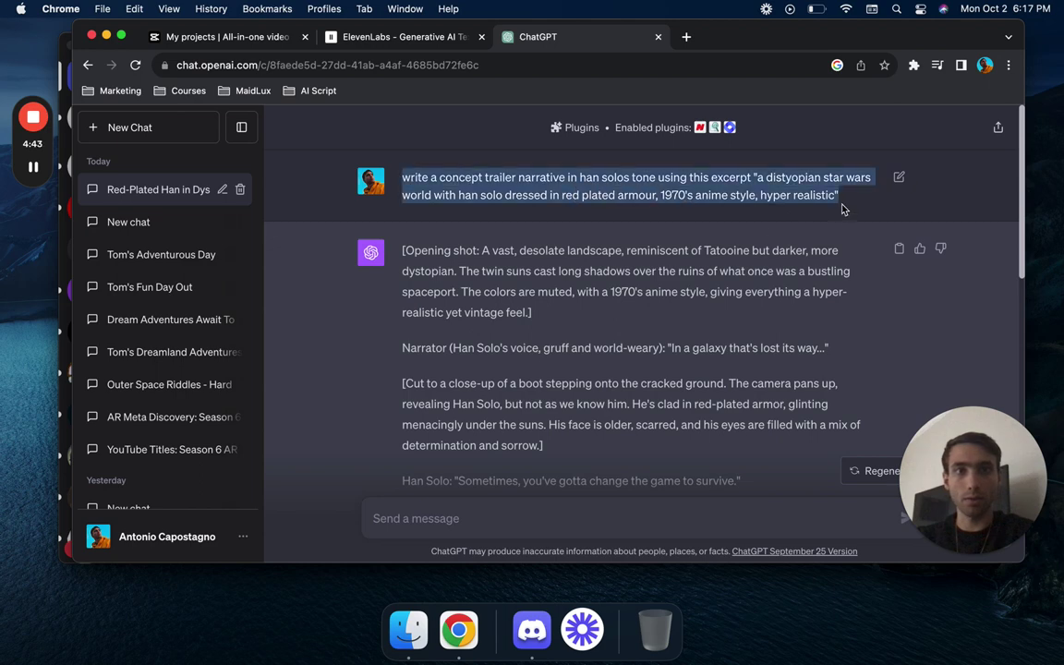
# - Paste the prompt, replace 'concept trailer narrative' with 'movie trailer story featuring', and send it
pyautogui.click(561, 518)
pyautogui.press('super+v')
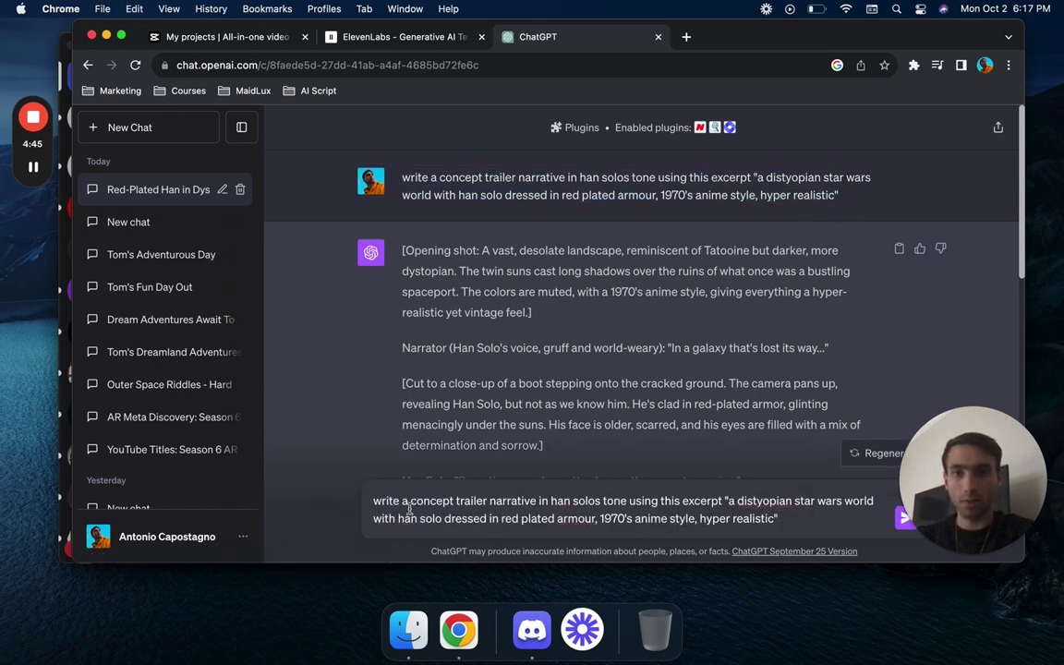
pyautogui.moveTo(412, 500); pyautogui.dragTo(529, 500)
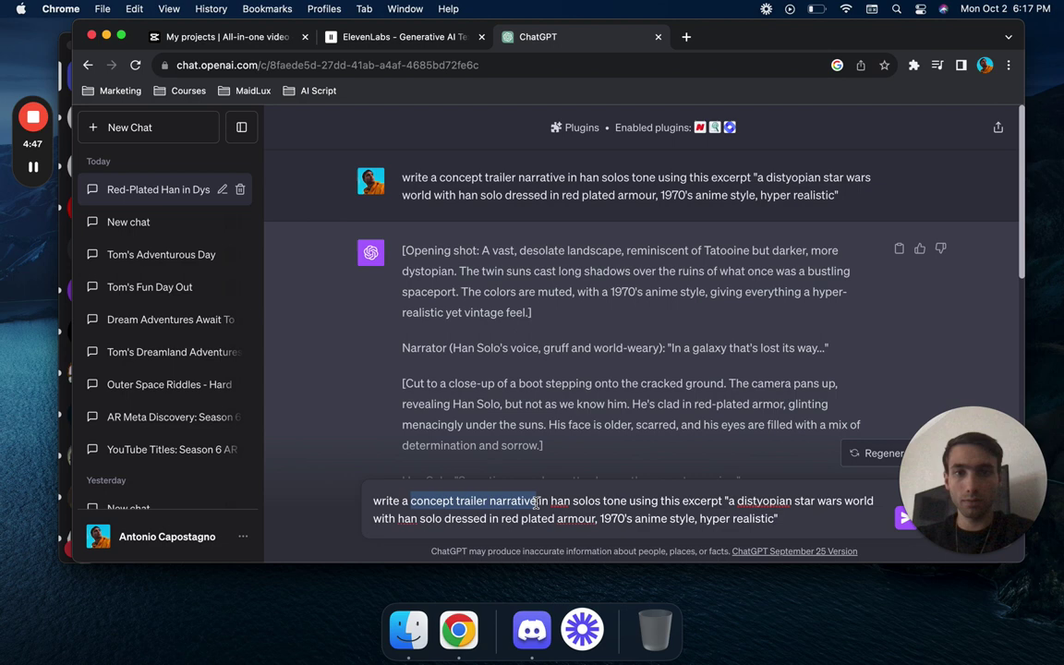
pyautogui.write('movie tra')
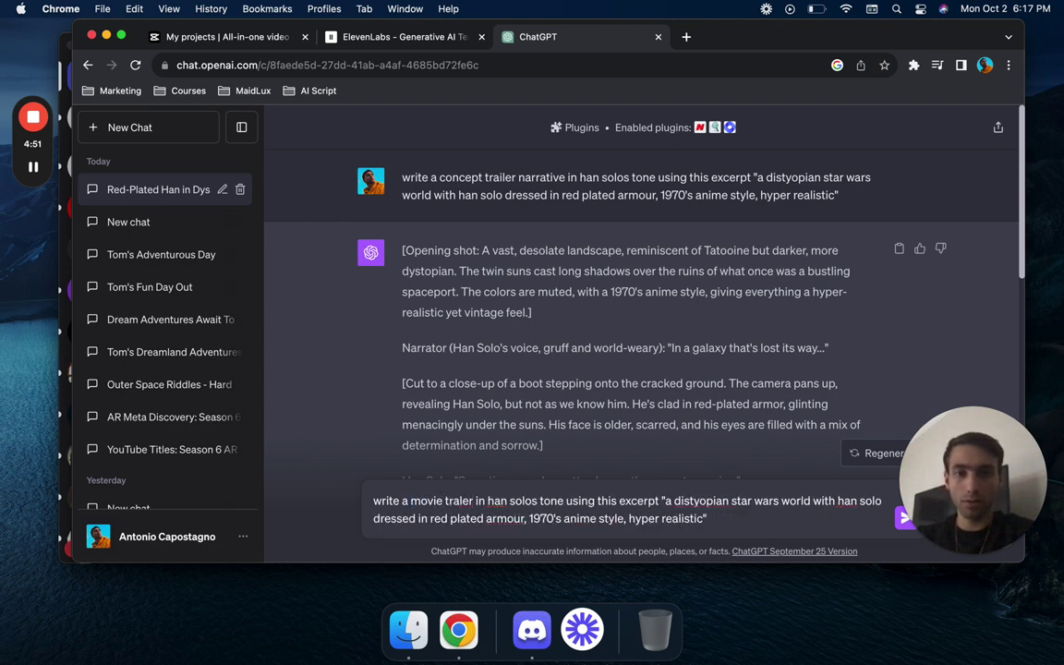
pyautogui.write('i')
pyautogui.write('ler story featu')
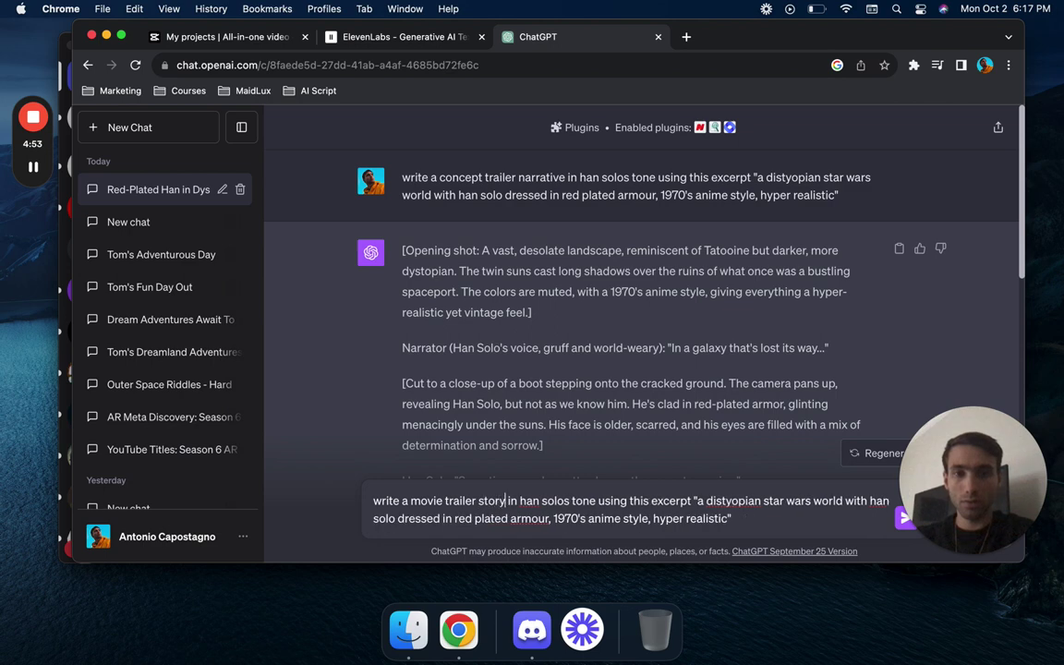
pyautogui.write('ring')
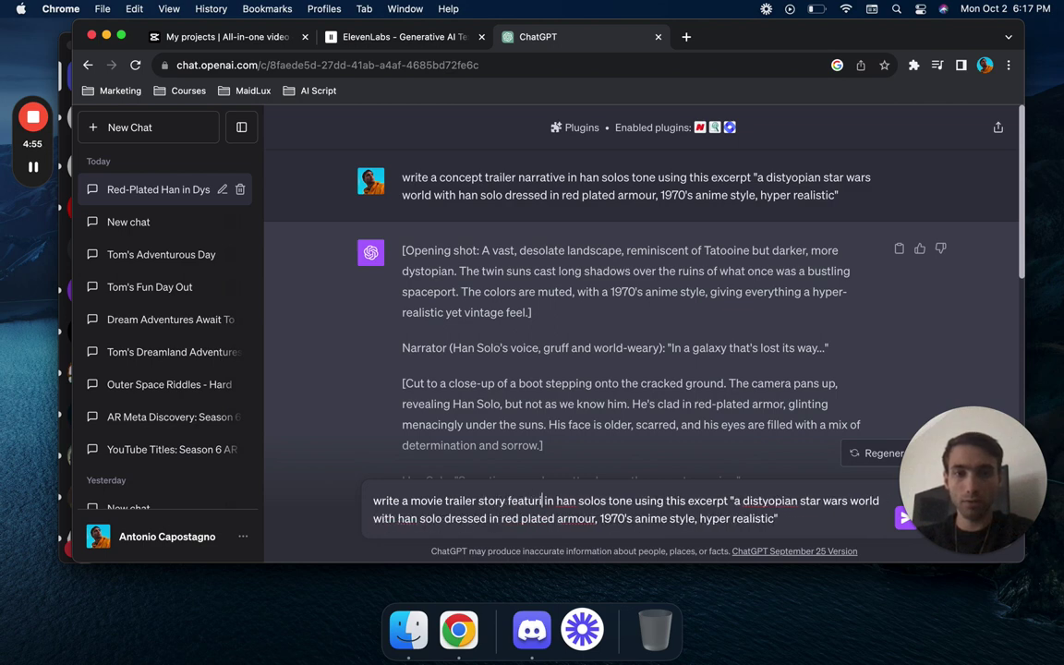
pyautogui.press('BackSpace')
pyautogui.press('BackSpace')
pyautogui.press('BackSpace')
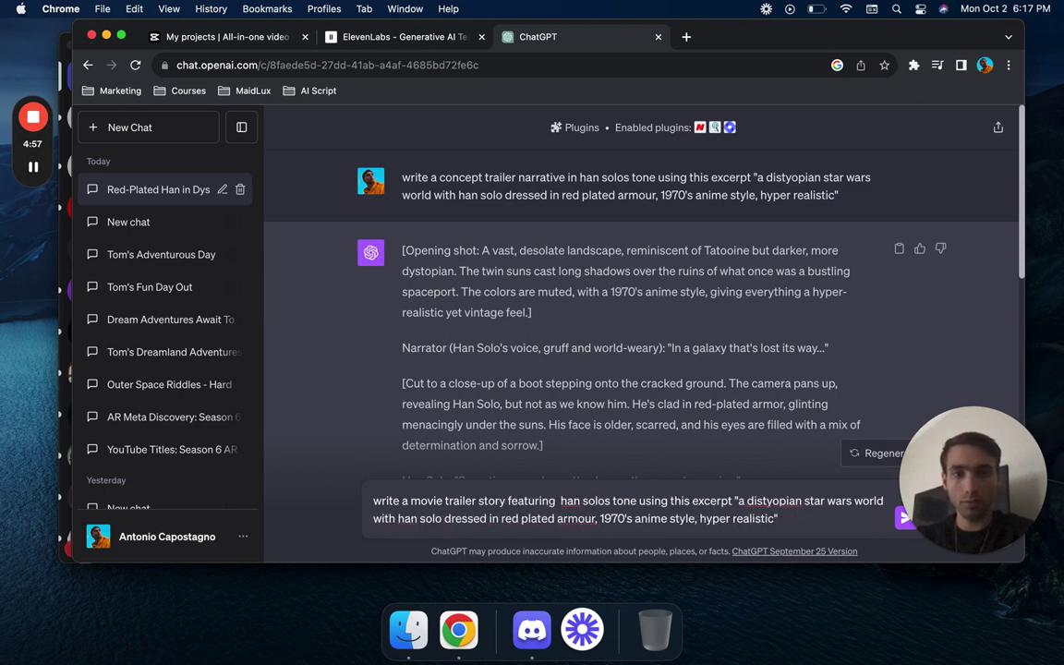
pyautogui.press('Return')
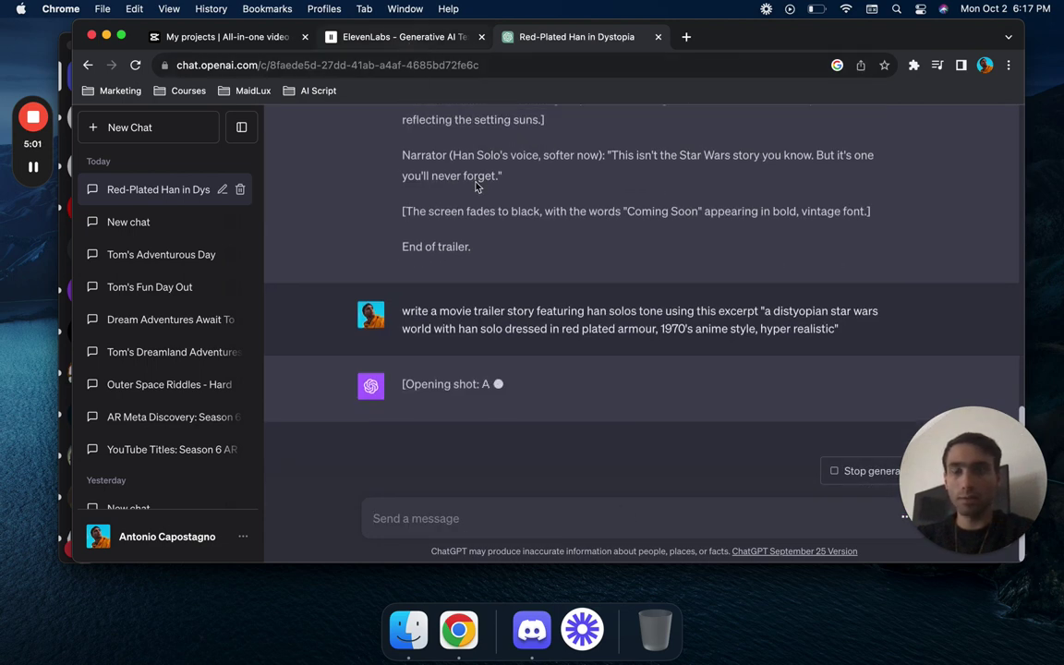
# - Start a new 16:9 CapCut video project and close the old projects page
pyautogui.click(237, 38)
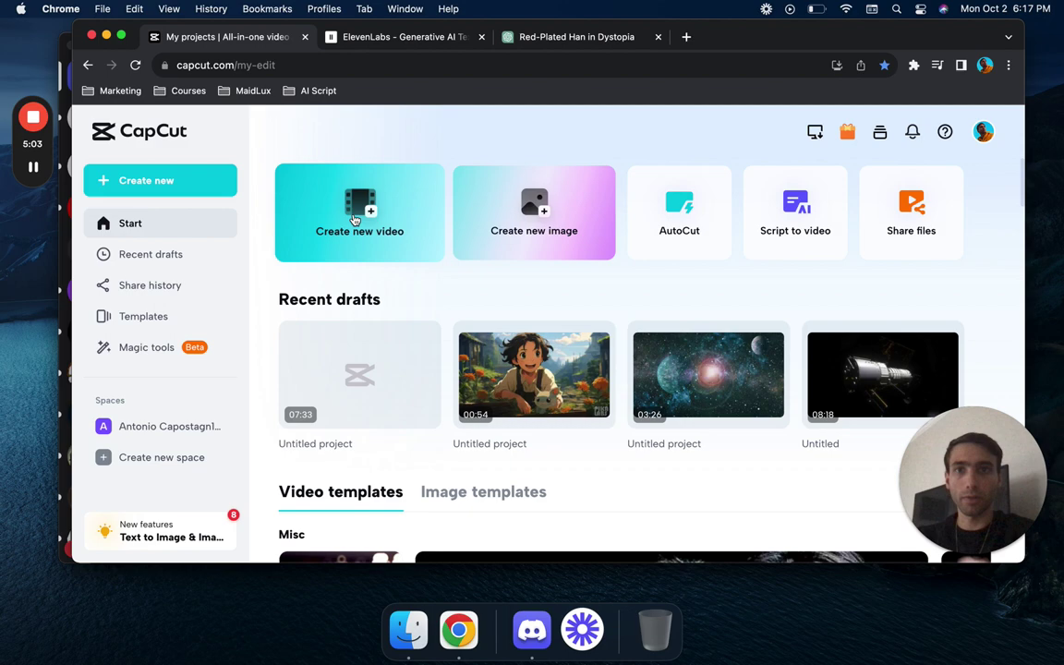
pyautogui.click(342, 228)
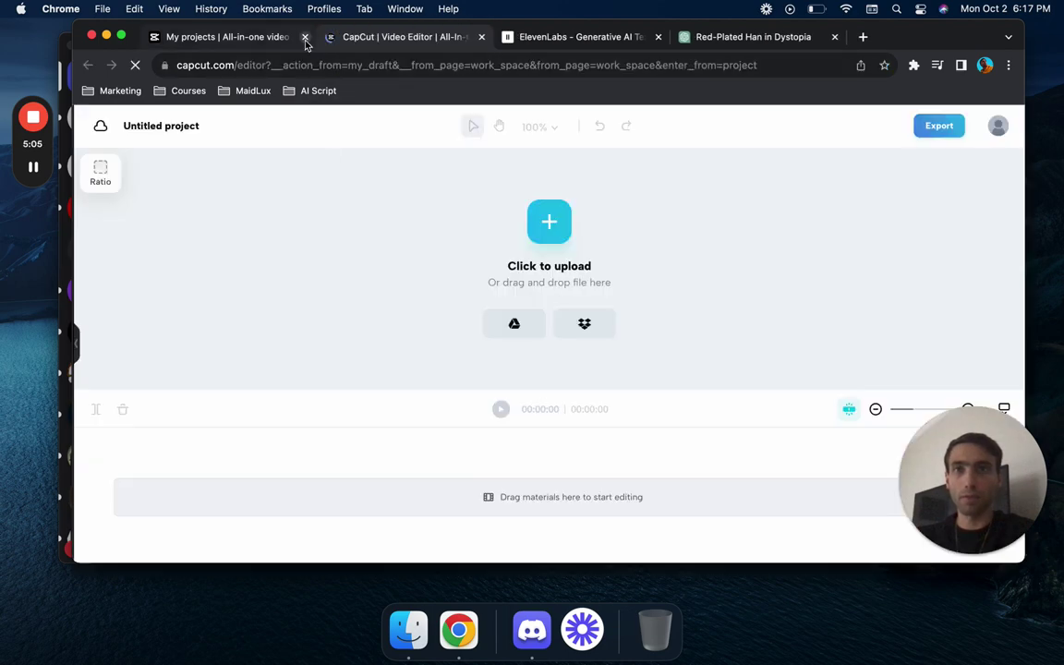
pyautogui.click(305, 37)
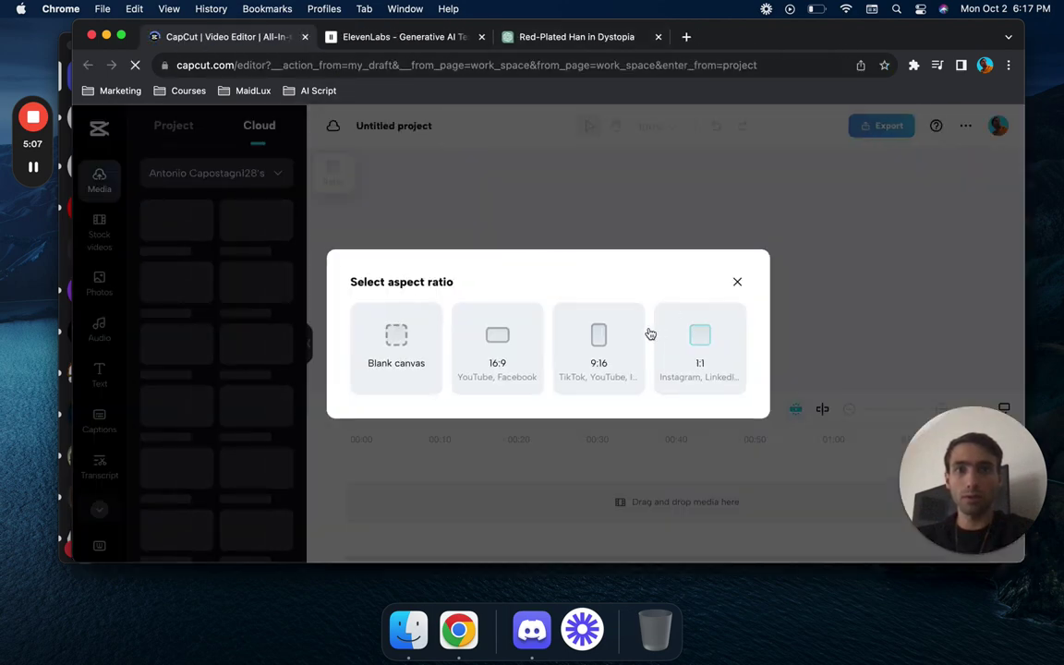
pyautogui.click(490, 355)
pyautogui.click(564, 39)
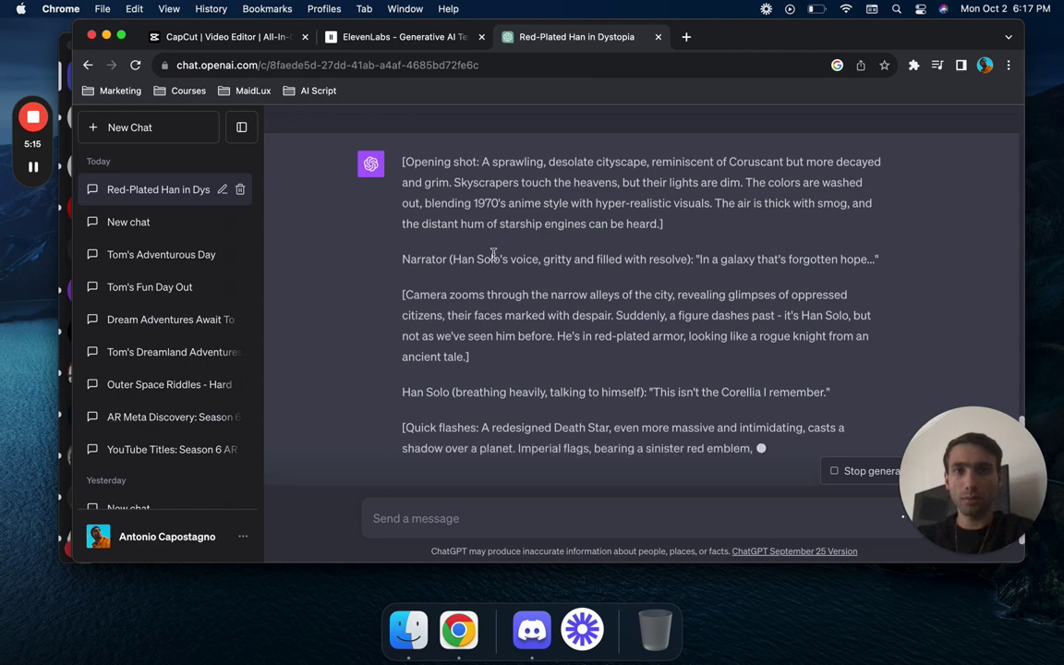
# - Paste the trailer prompt into a fresh ChatGPT chat and send it
pyautogui.scroll(10, 481, 258)
pyautogui.scroll(3, 495, 256)
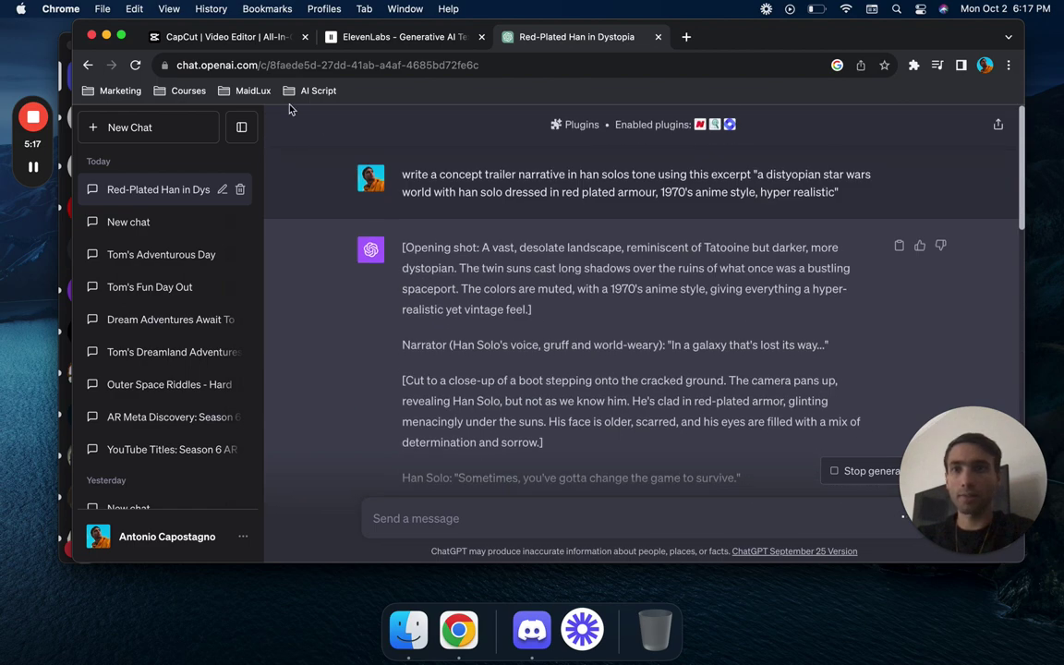
pyautogui.click(164, 132)
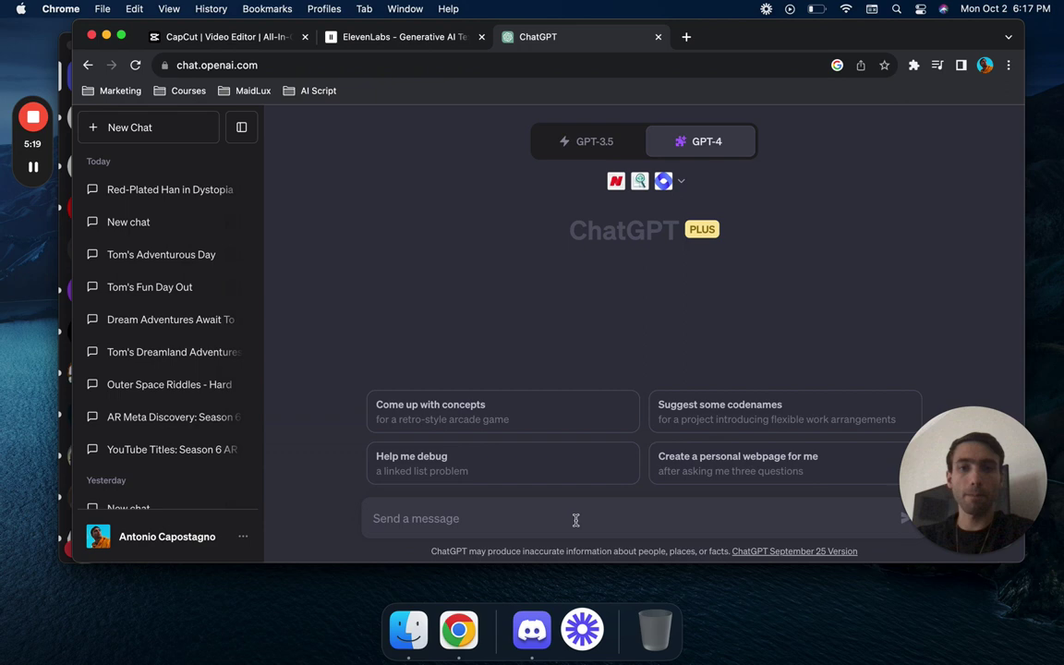
pyautogui.press('super+v')
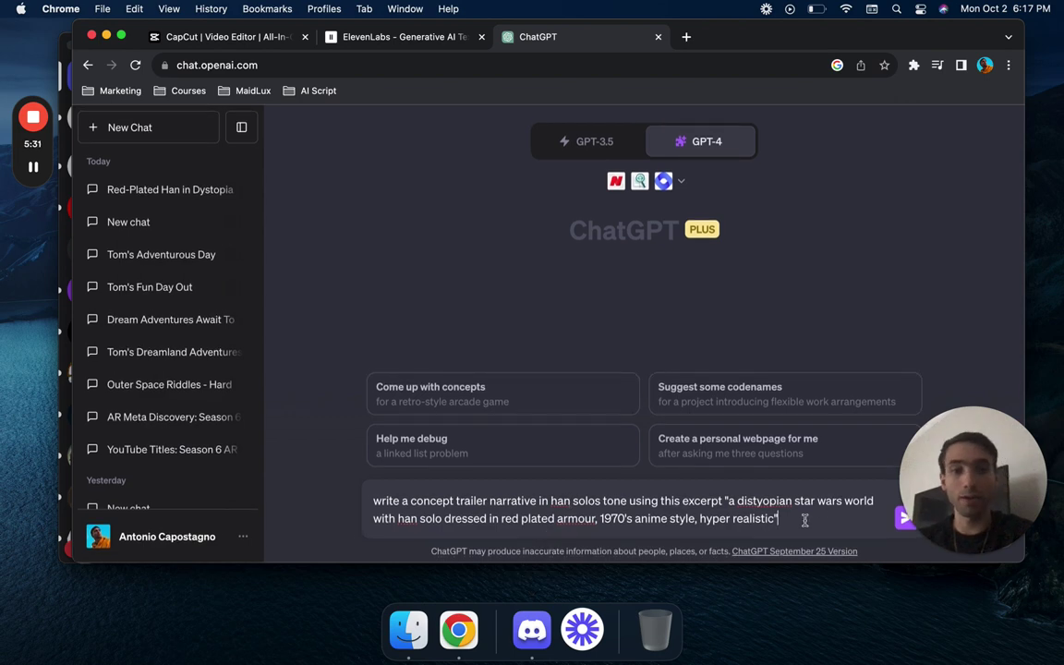
pyautogui.click(903, 518)
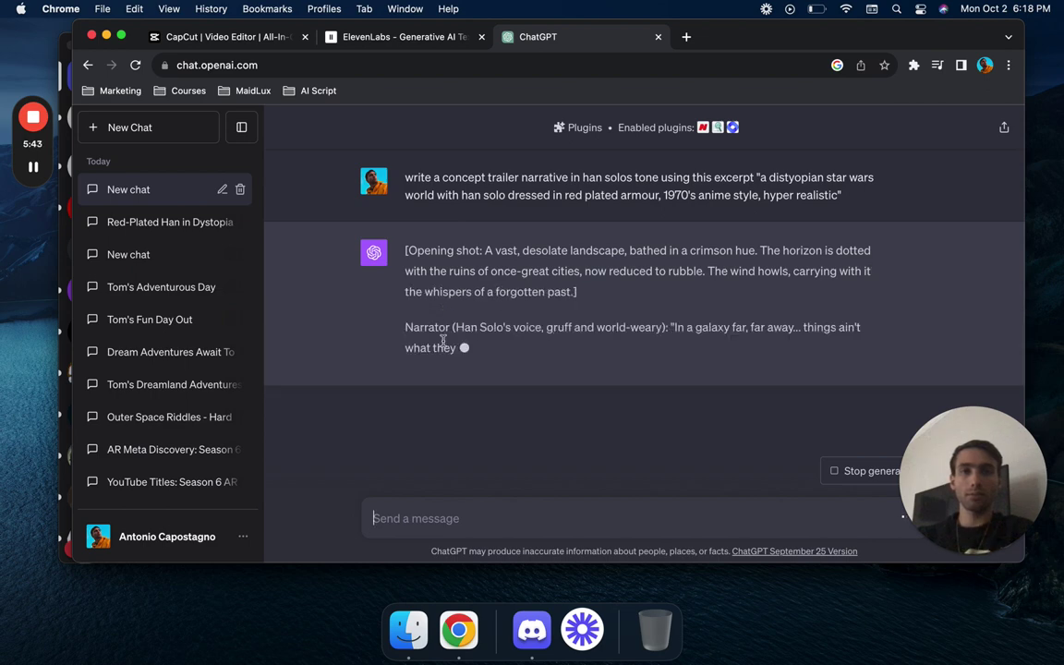
pyautogui.moveTo(915, 472); pyautogui.dragTo(915, 305)
pyautogui.click(684, 286)
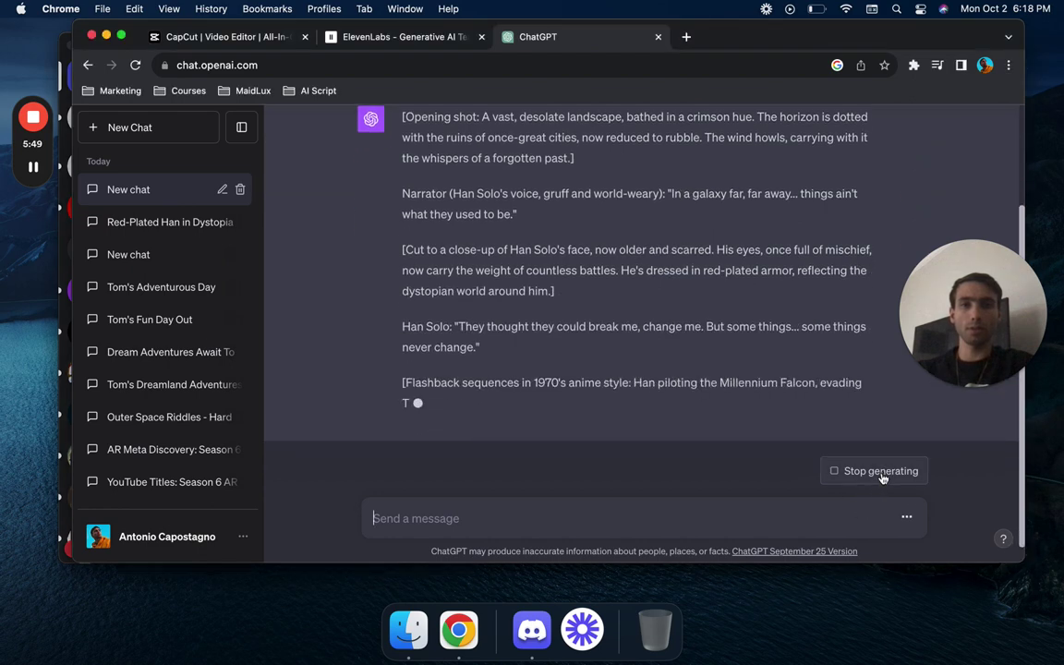
# - Stop the reply, reword the prompt to ask for a story 'as the basis of the story', and resend
pyautogui.click(879, 471)
pyautogui.click(526, 524)
pyautogui.write('write a concept trailer narrative in han solos tone using this excerpt "a distyopian star wars world with han solo dressed in red plated armour, 1970\'s anime style, hyper realistic"')
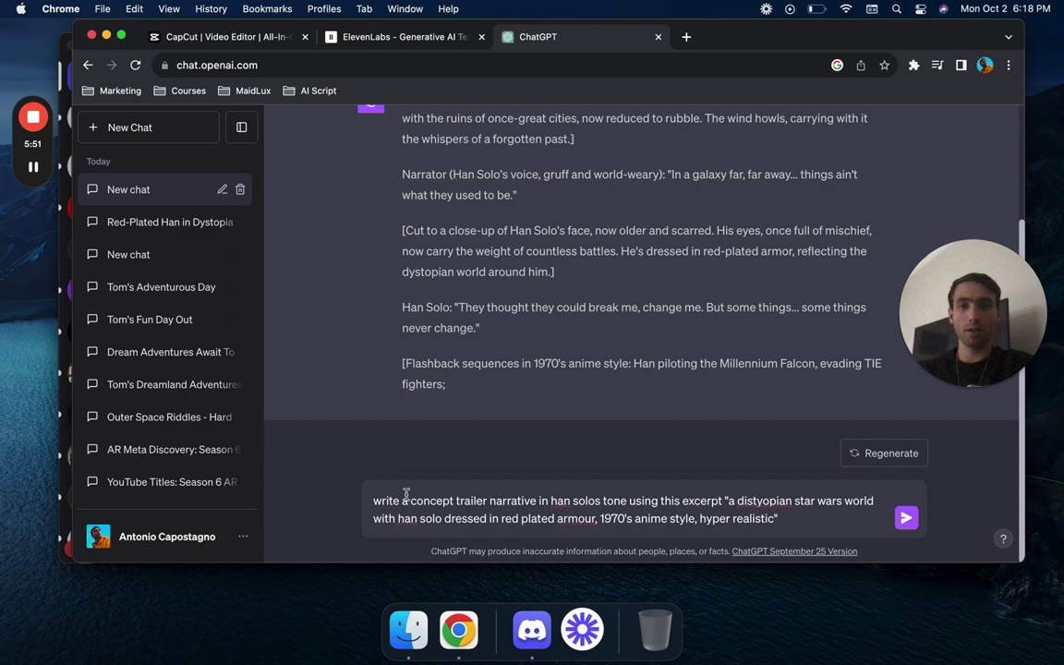
pyautogui.moveTo(412, 501); pyautogui.dragTo(532, 504)
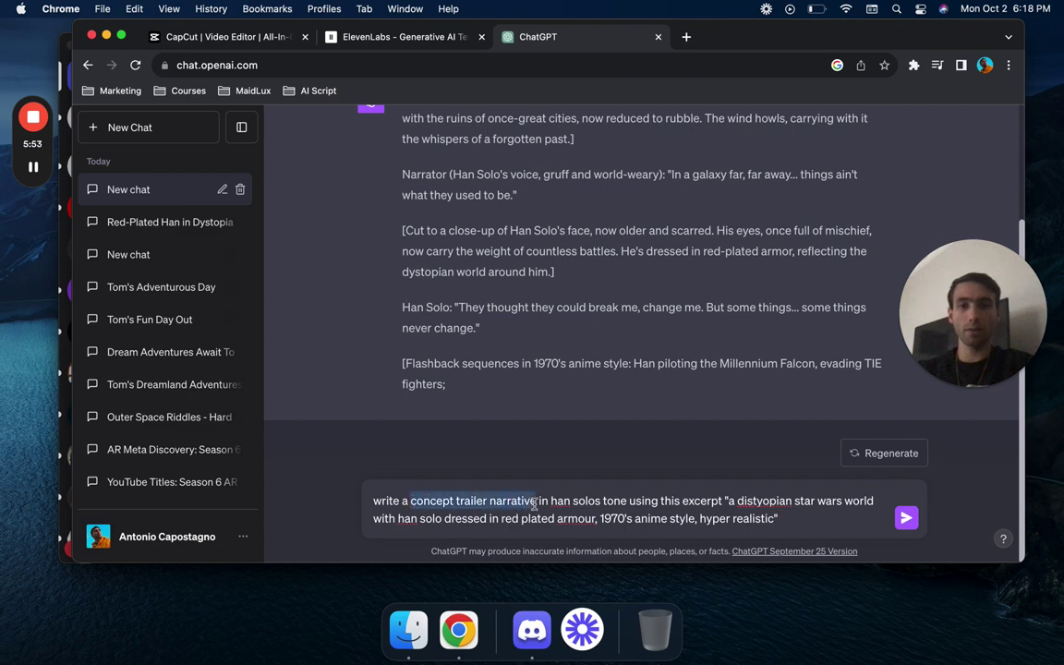
pyautogui.write('story')
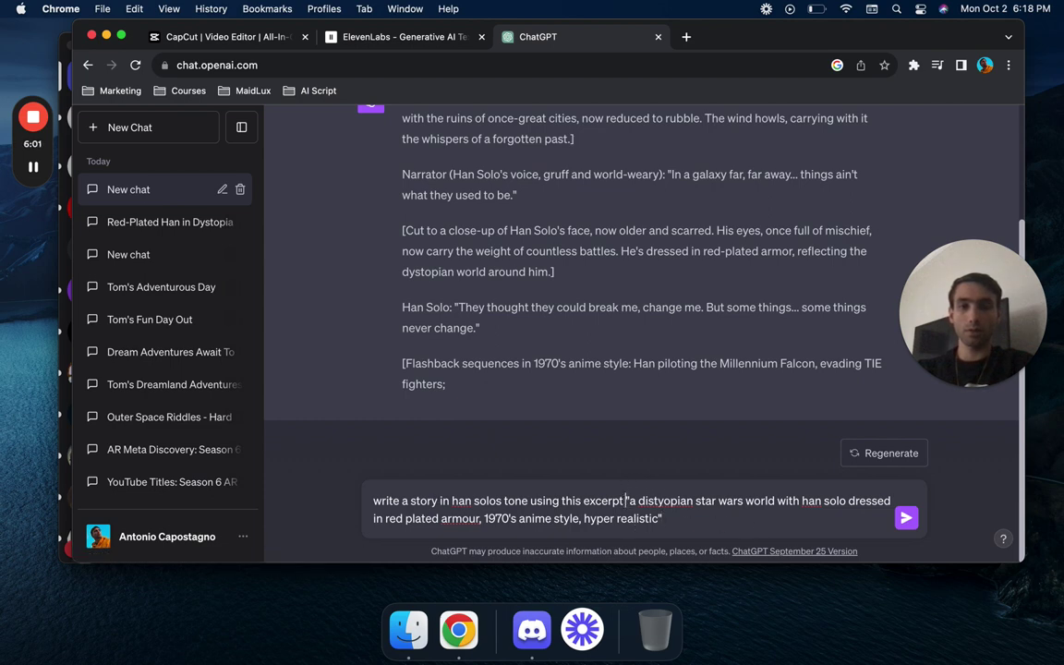
pyautogui.write('as the basis of th')
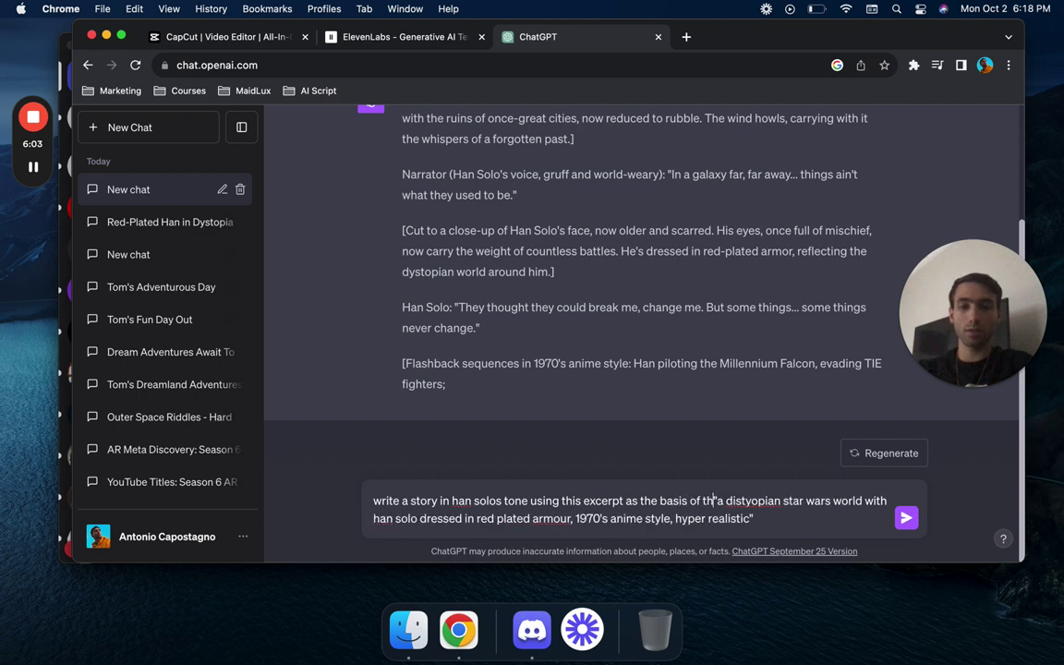
pyautogui.write('e story')
pyautogui.press('Return')
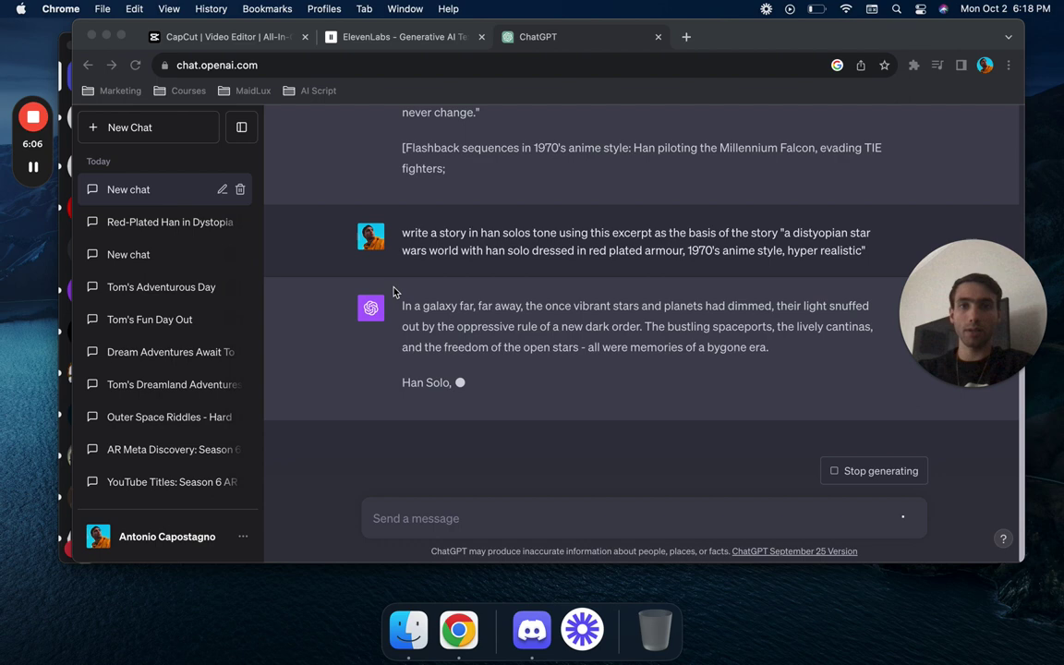
# - Copy the story into the ElevenLabs Text box, generate the voiceover, and close ChatGPT
pyautogui.click(399, 306)
pyautogui.moveTo(400, 306); pyautogui.dragTo(636, 407)
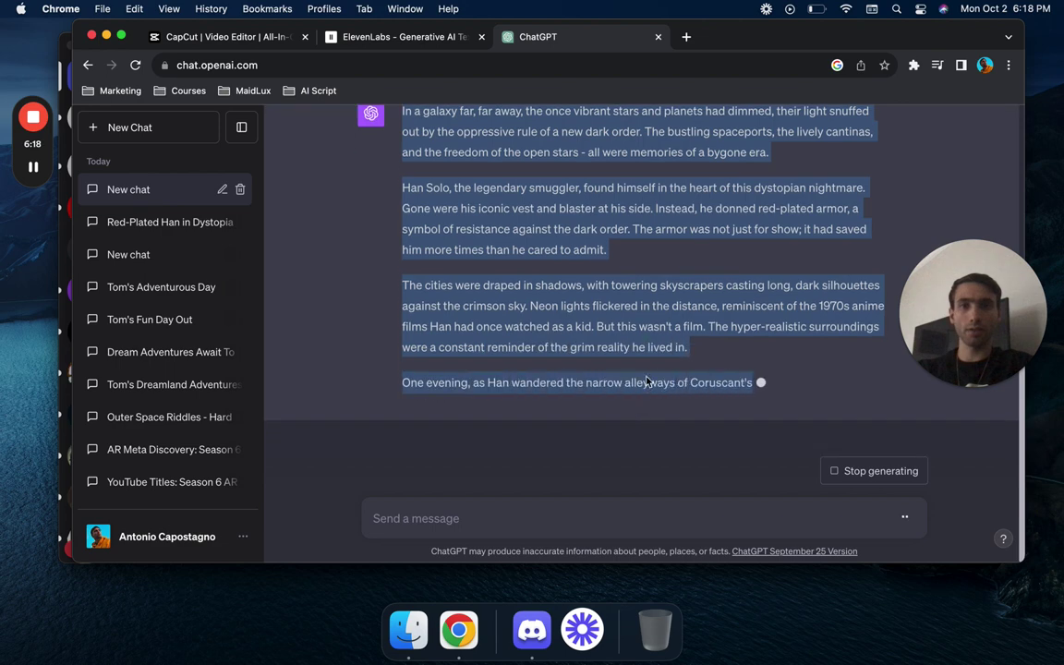
pyautogui.press('super+c')
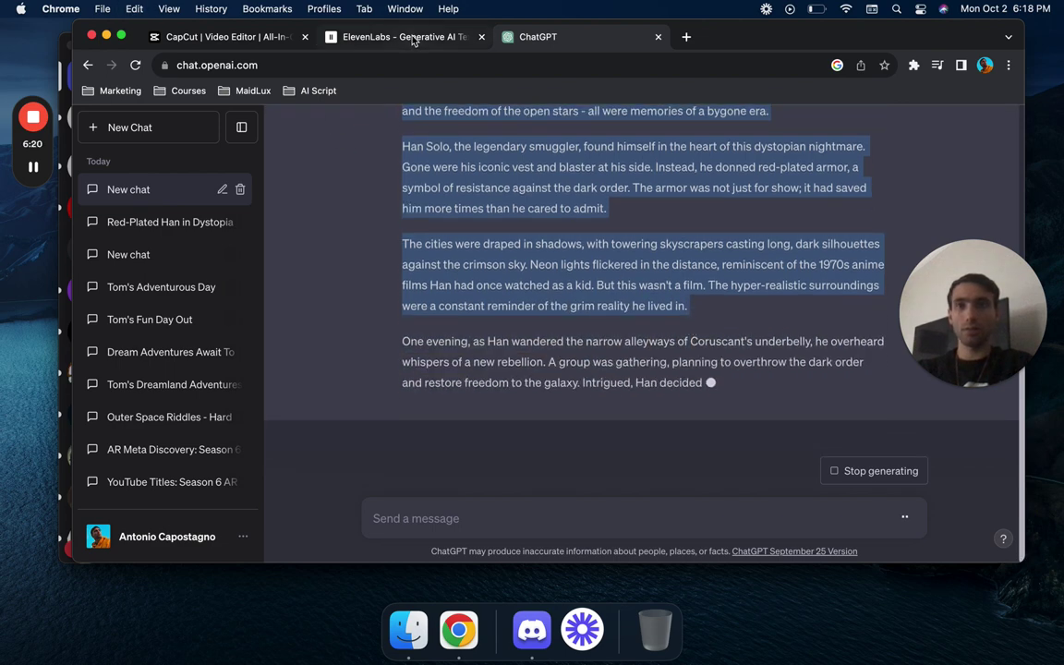
pyautogui.click(378, 37)
pyautogui.press('super+v')
pyautogui.scroll(-5, 856, 418)
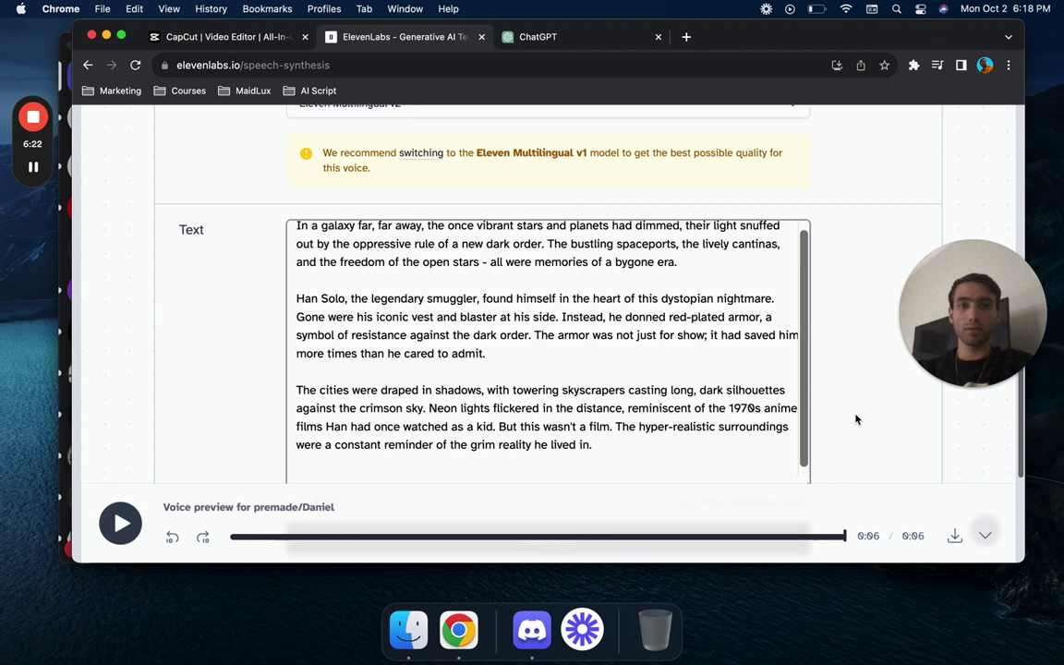
pyautogui.click(656, 366)
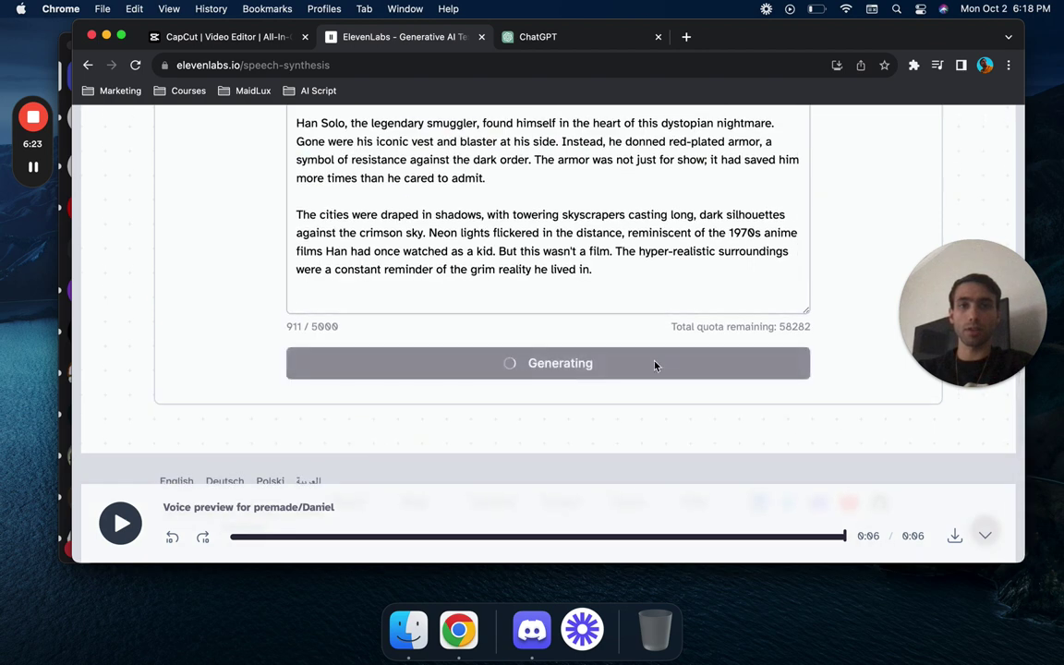
pyautogui.click(658, 38)
pyautogui.click(533, 628)
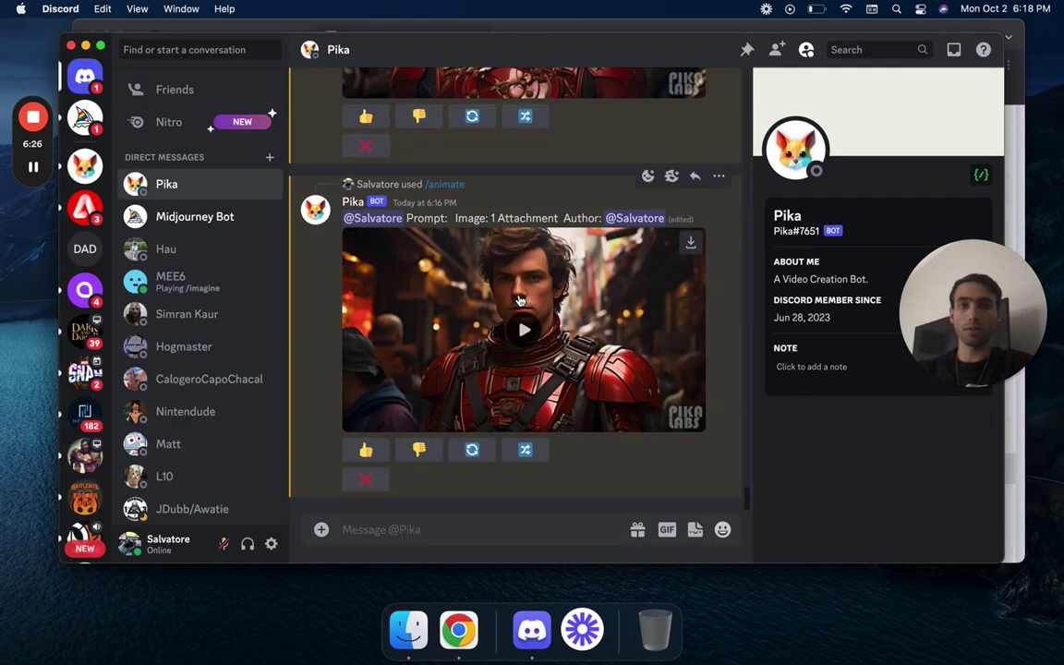
# - Download the red-armour Han, next Pika, and young pilot video clips from the Pika DM
pyautogui.click(523, 328)
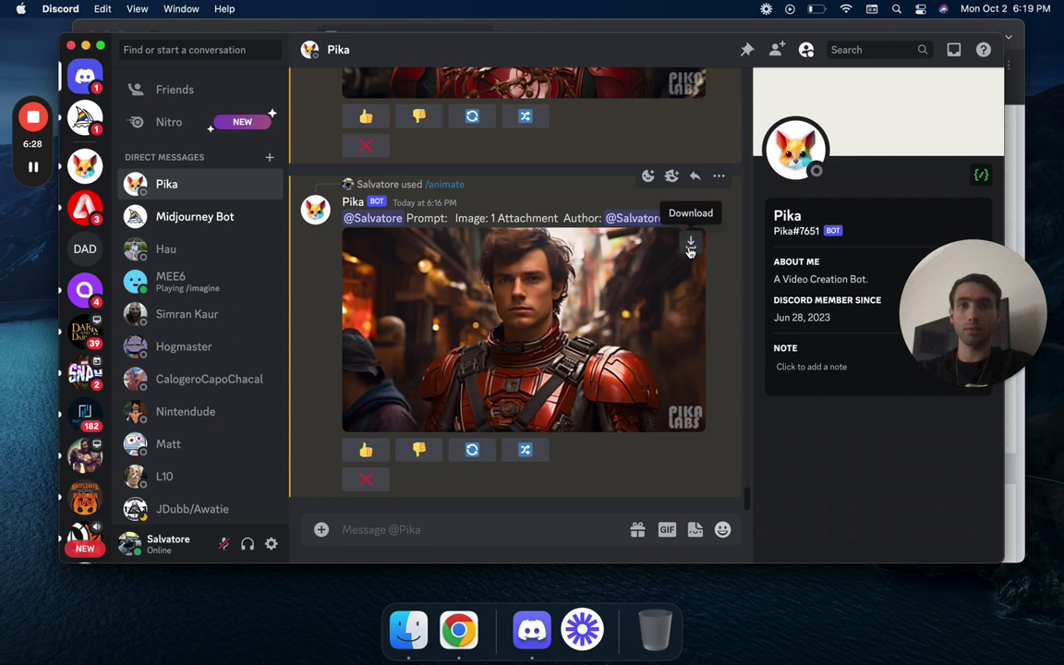
pyautogui.click(690, 242)
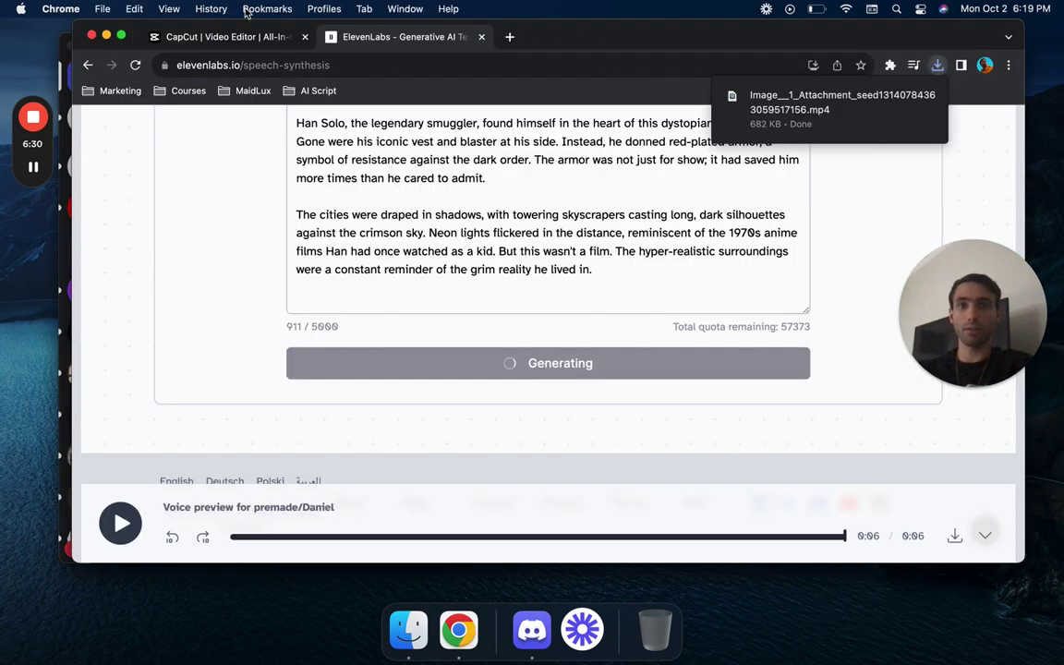
pyautogui.click(533, 630)
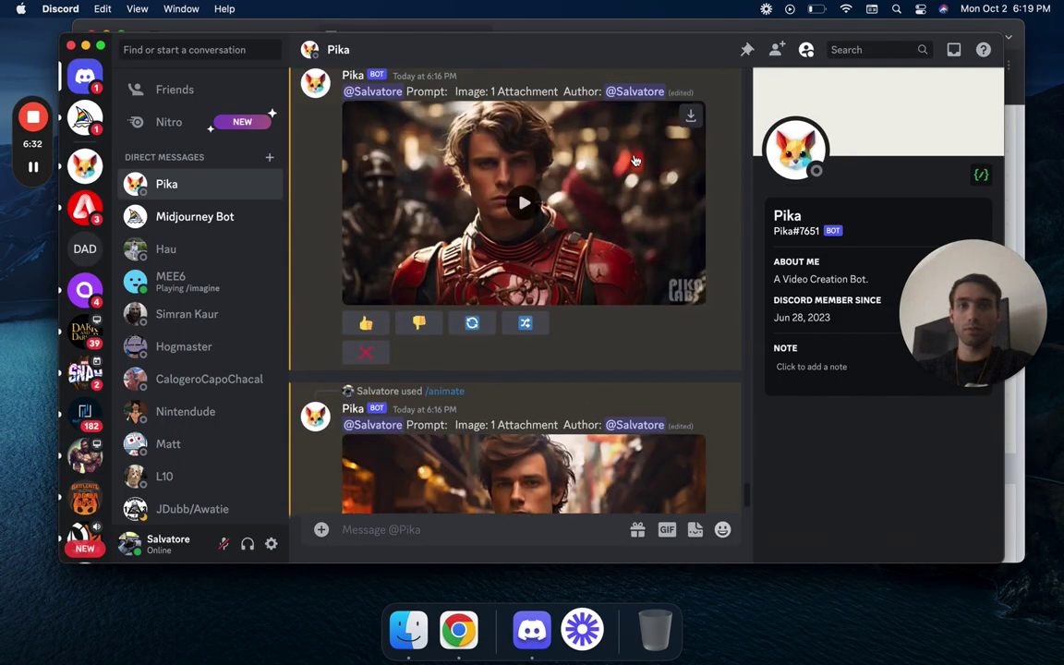
pyautogui.click(690, 127)
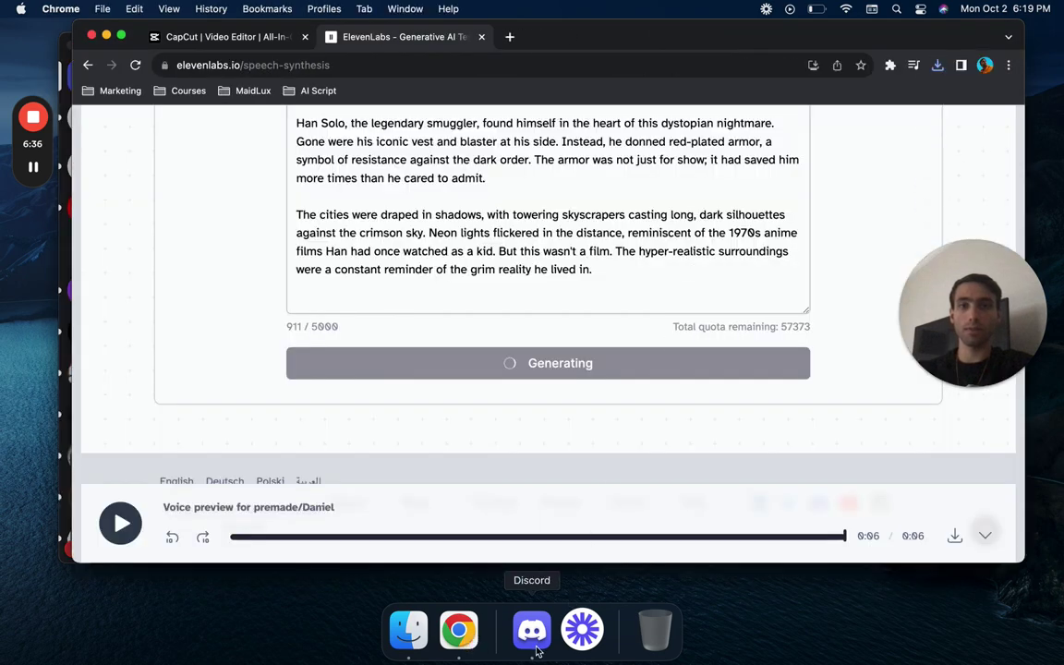
pyautogui.click(535, 646)
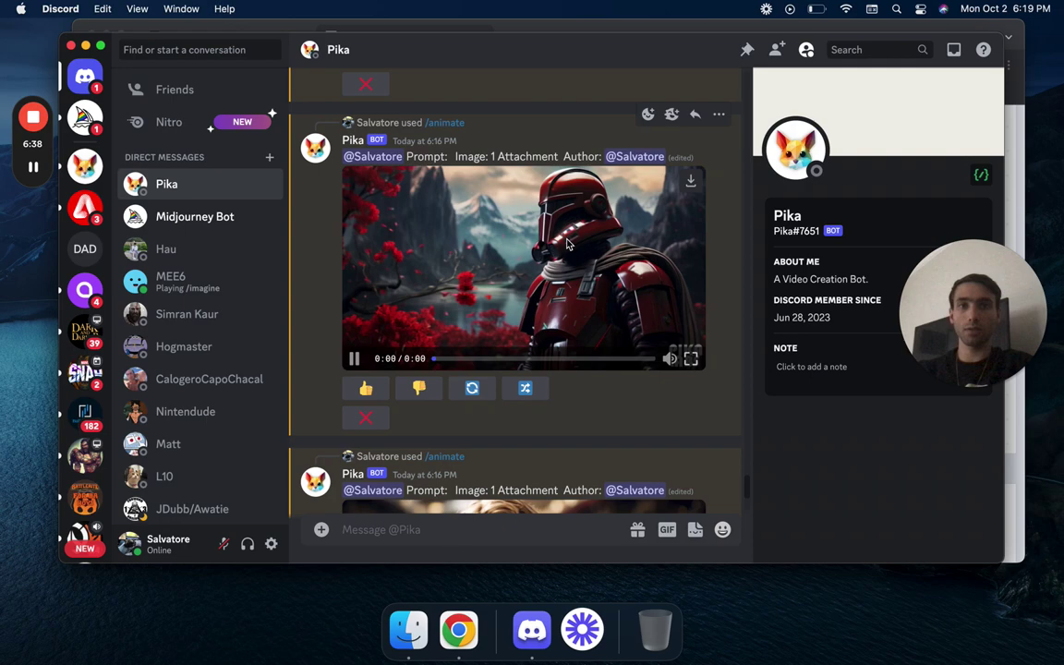
pyautogui.press('super+Tab')
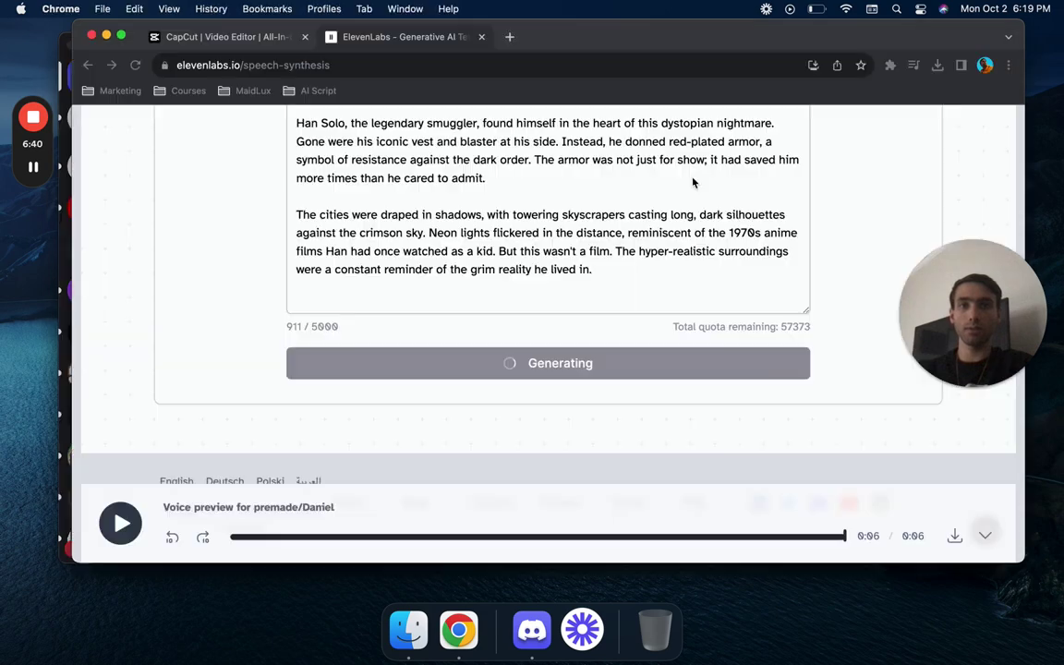
pyautogui.click(532, 632)
pyautogui.scroll(-3, 549, 325)
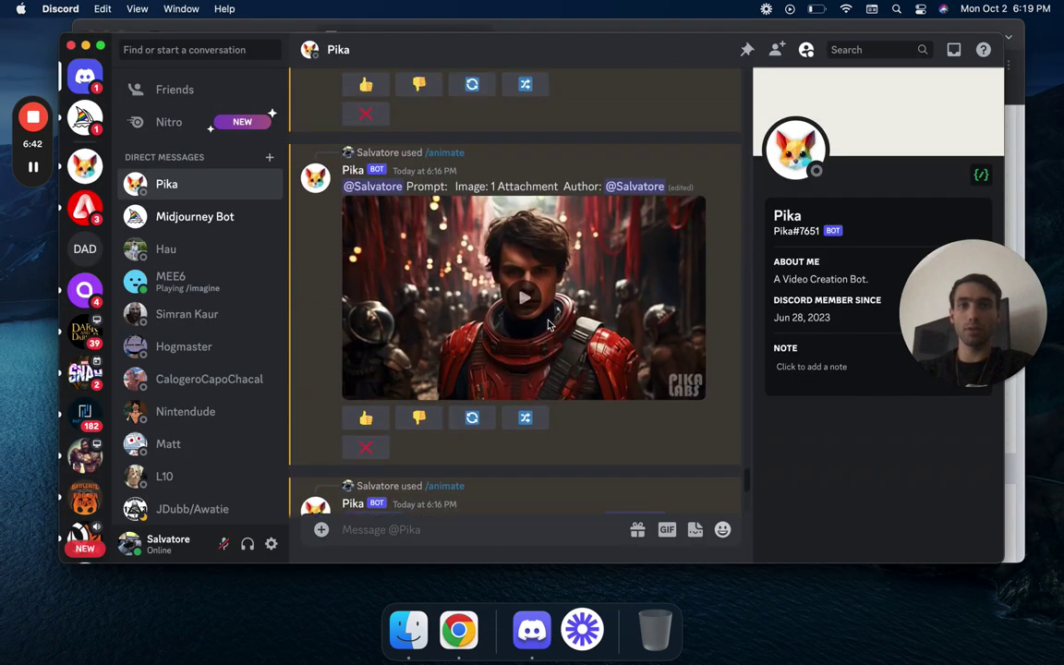
pyautogui.click(524, 298)
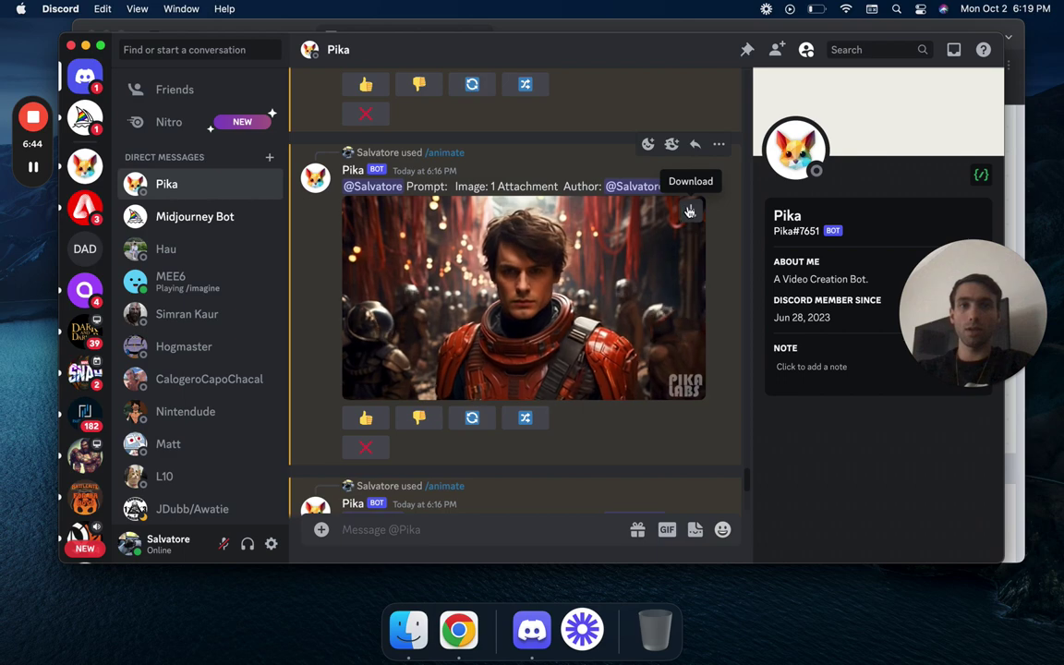
pyautogui.click(689, 211)
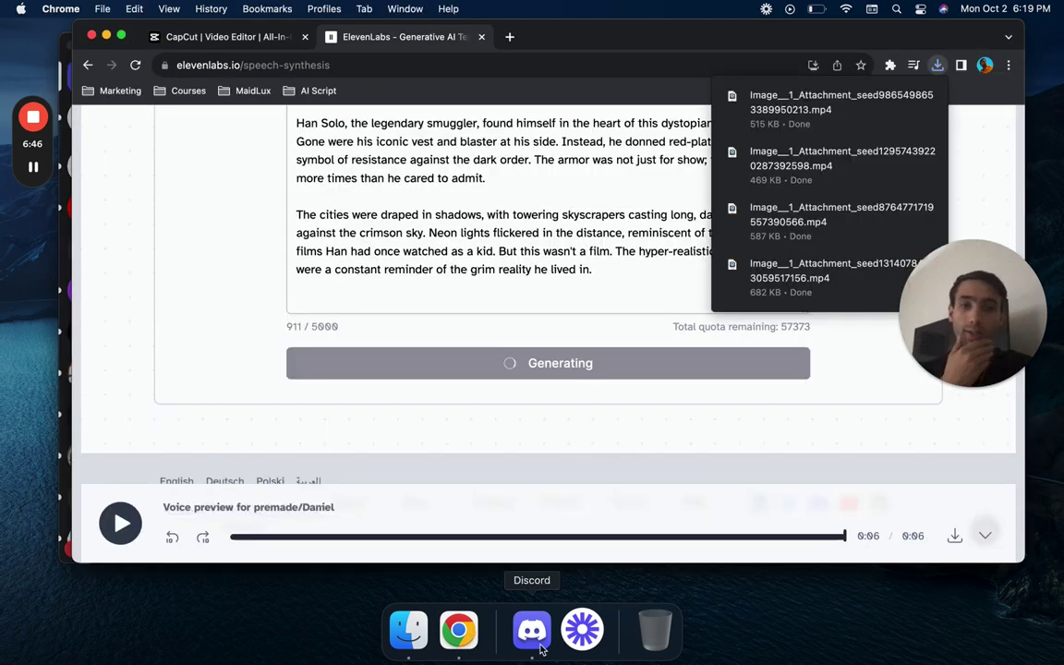
pyautogui.click(543, 650)
pyautogui.scroll(3, 554, 478)
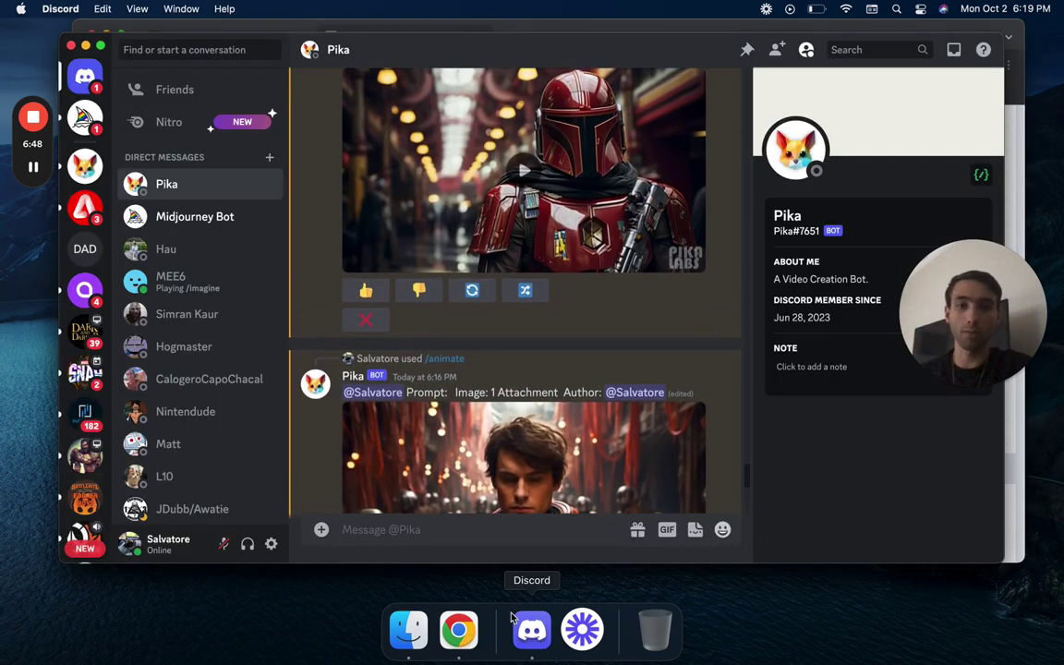
# - Download the Mandalorian and red-armour Han Solo video clips as well
pyautogui.press('super+Tab')
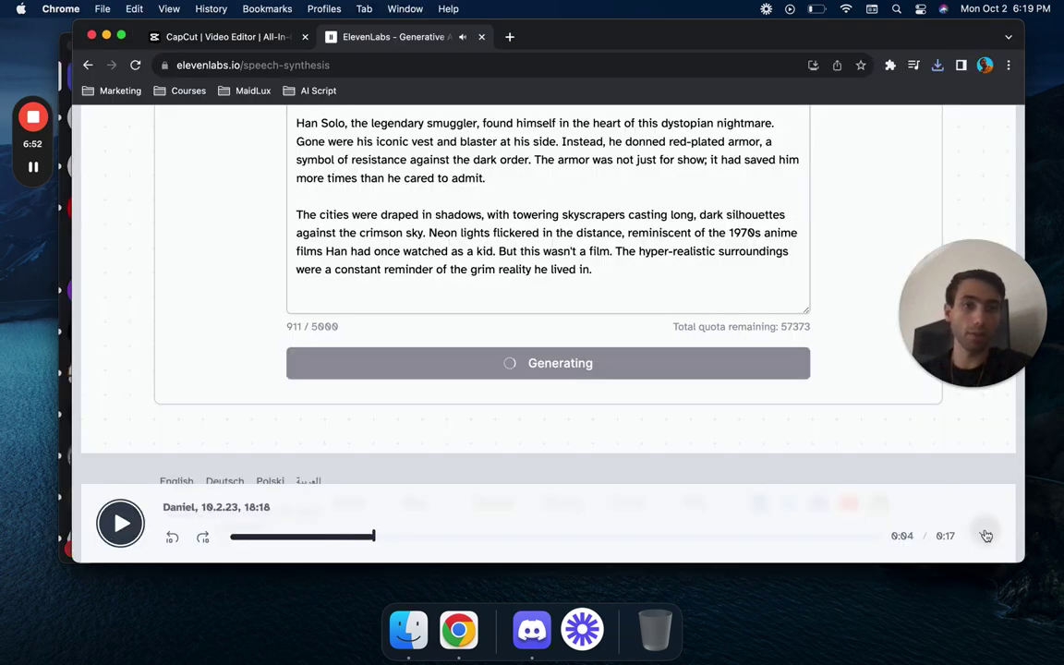
pyautogui.click(538, 613)
pyautogui.scroll(3, 523, 314)
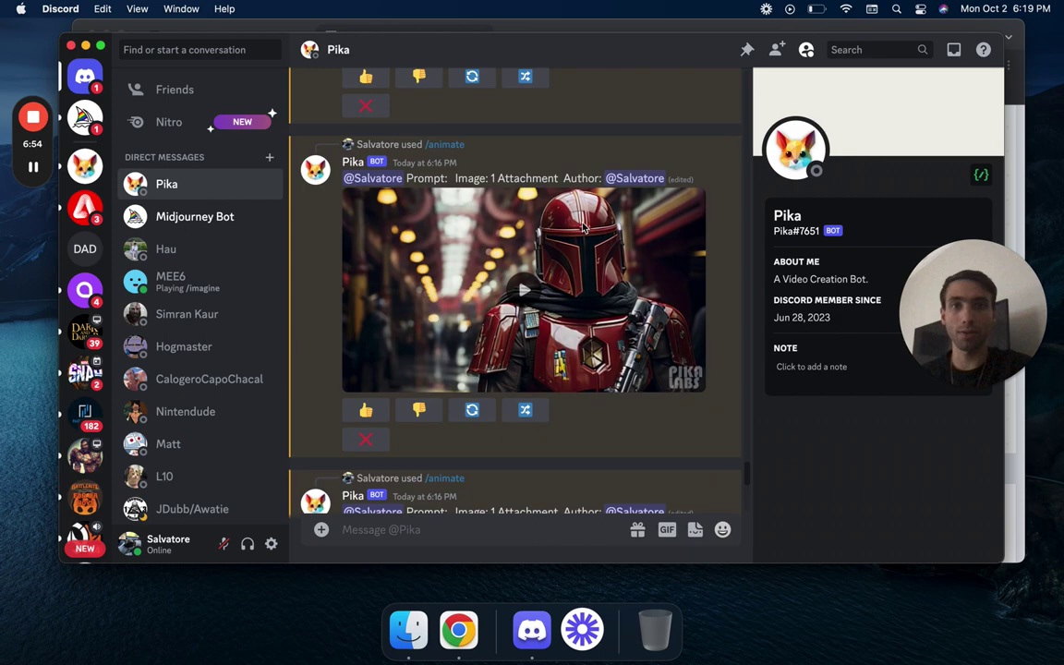
pyautogui.click(523, 323)
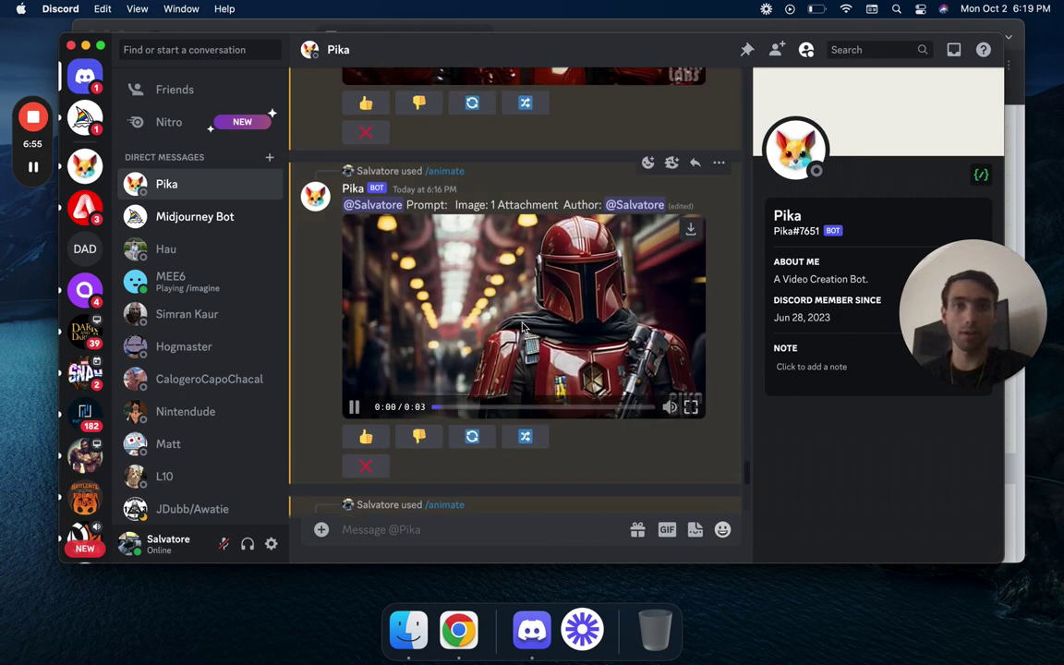
pyautogui.click(690, 228)
pyautogui.click(532, 628)
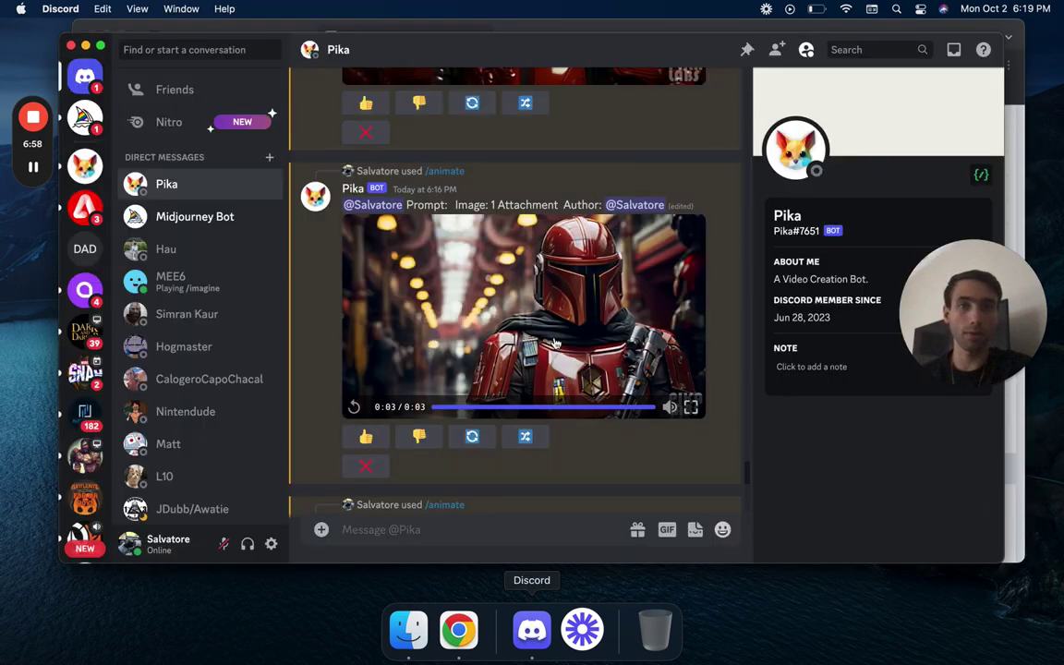
pyautogui.scroll(5, 555, 289)
pyautogui.click(555, 289)
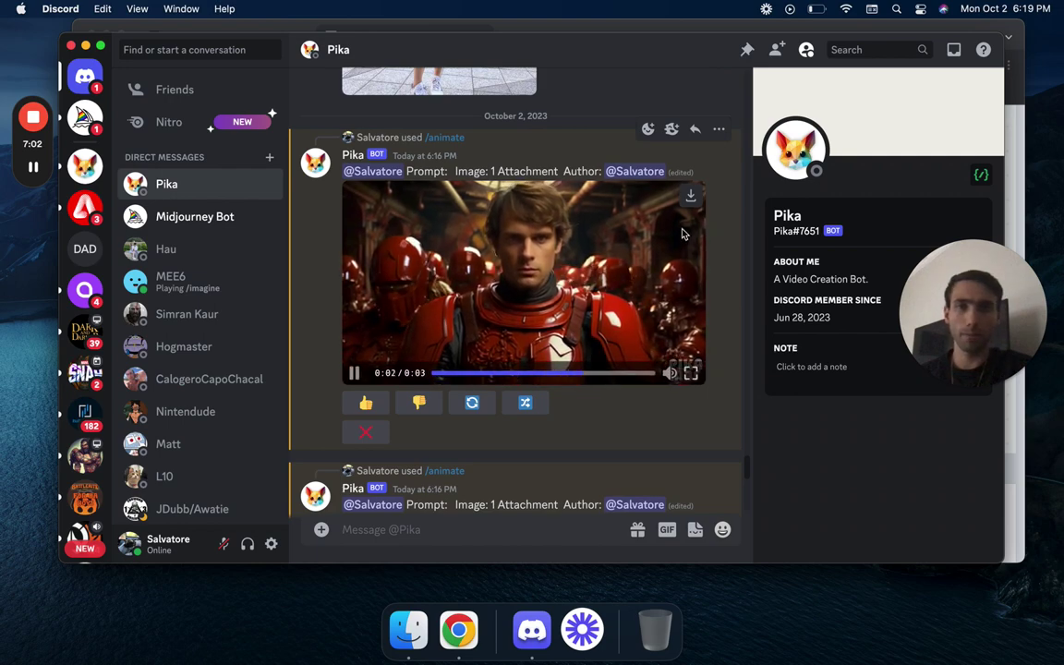
pyautogui.click(691, 202)
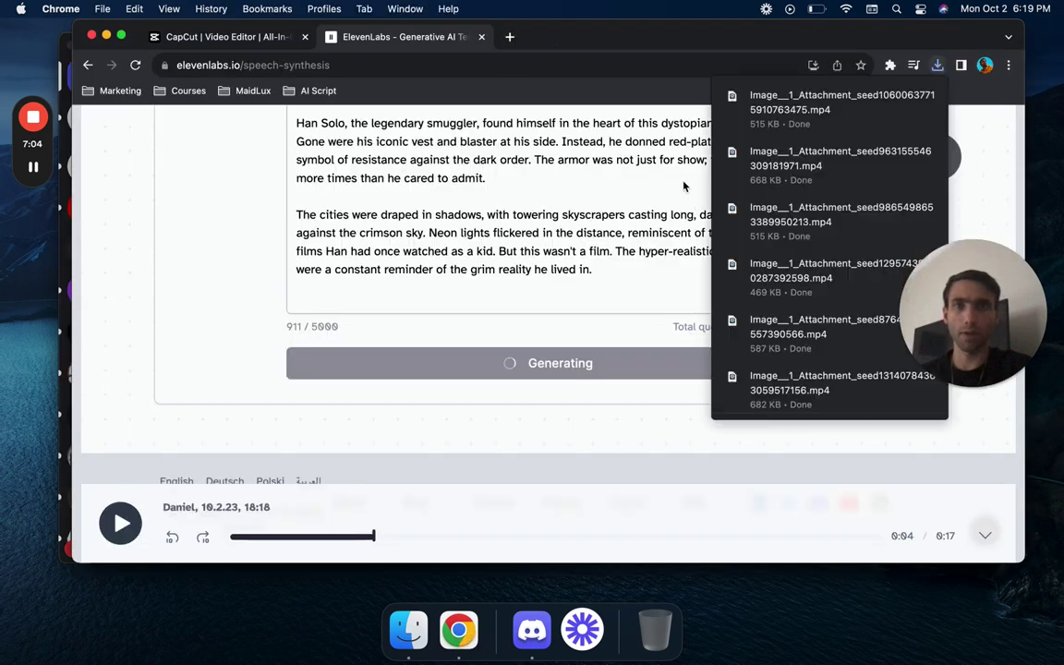
pyautogui.click(231, 38)
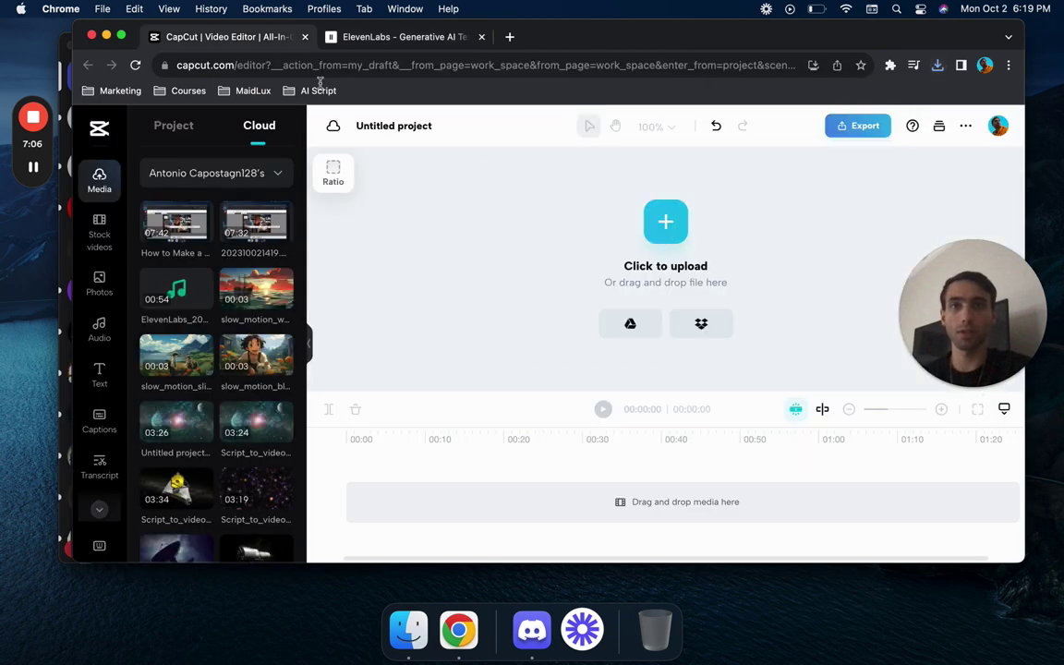
# - Upload the downloaded Pika mp4 files from Downloads into CapCut's media panel
pyautogui.click(663, 236)
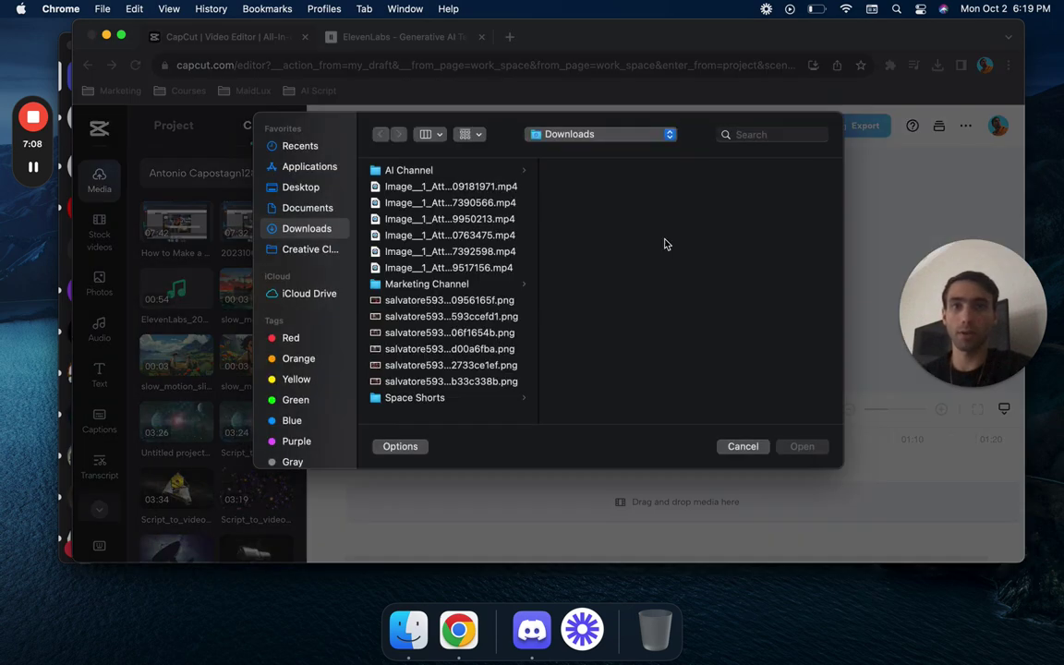
pyautogui.click(406, 187)
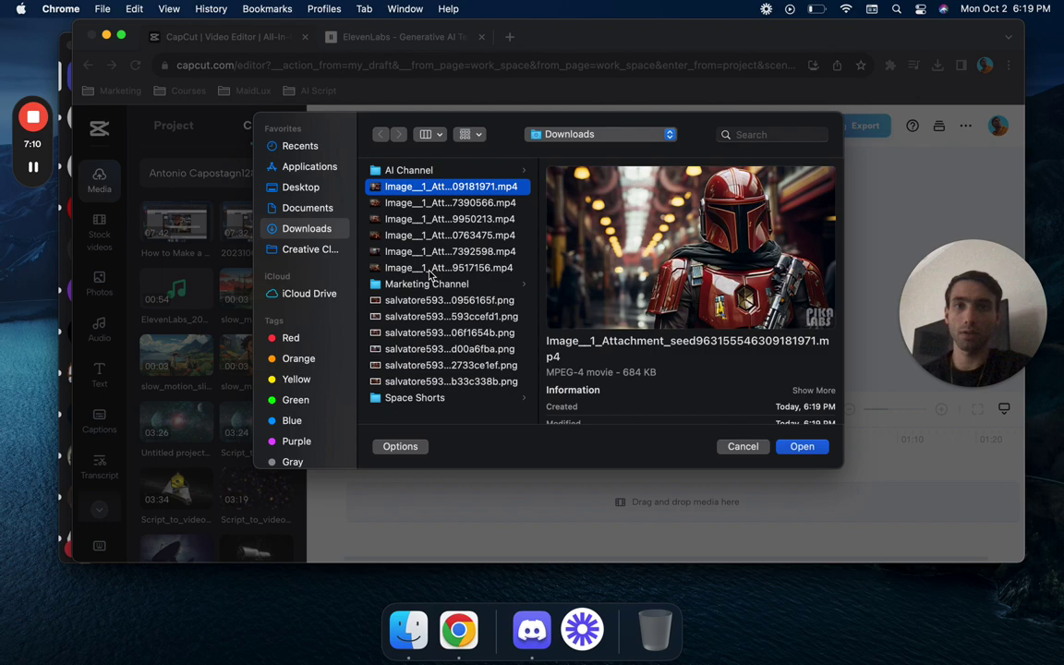
pyautogui.click(470, 268)
pyautogui.click(467, 203)
pyautogui.click(467, 190)
pyautogui.click(800, 446)
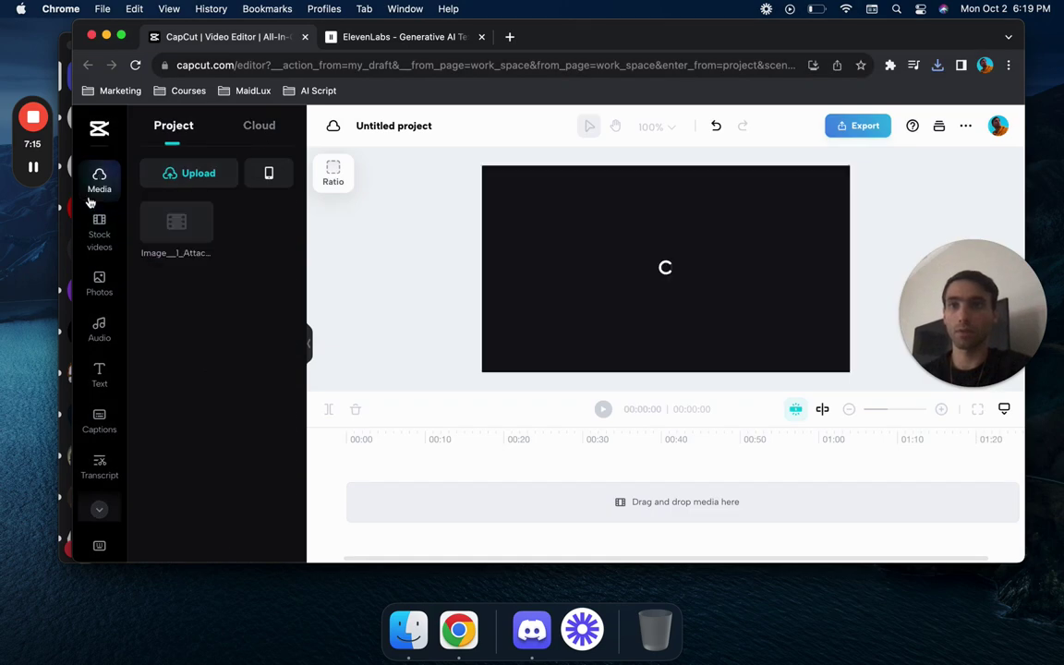
pyautogui.moveTo(189, 183)
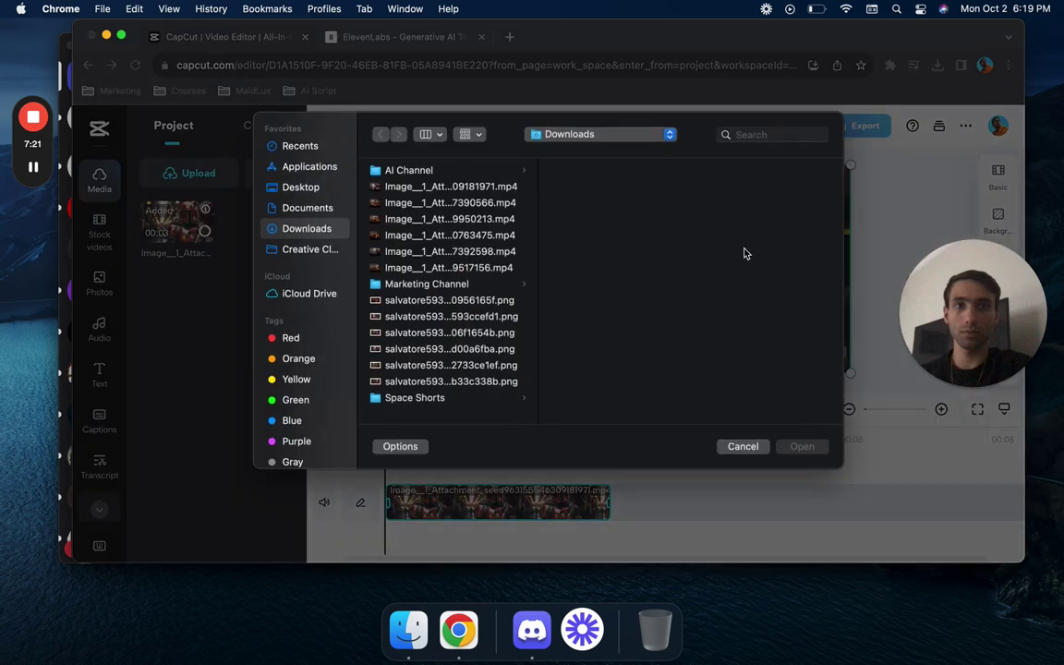
pyautogui.moveTo(424, 211); pyautogui.dragTo(430, 267)
pyautogui.click(802, 448)
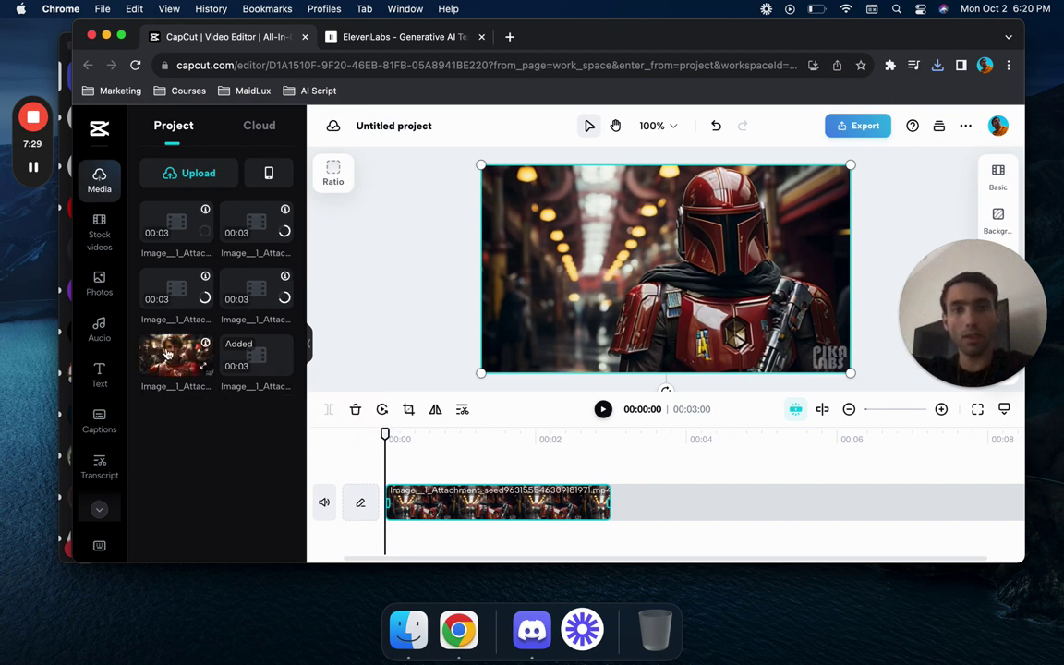
# - Append each remaining clip to the timeline end, building an 18-second sequence of six clips
pyautogui.moveTo(416, 368); pyautogui.dragTo(636, 506)
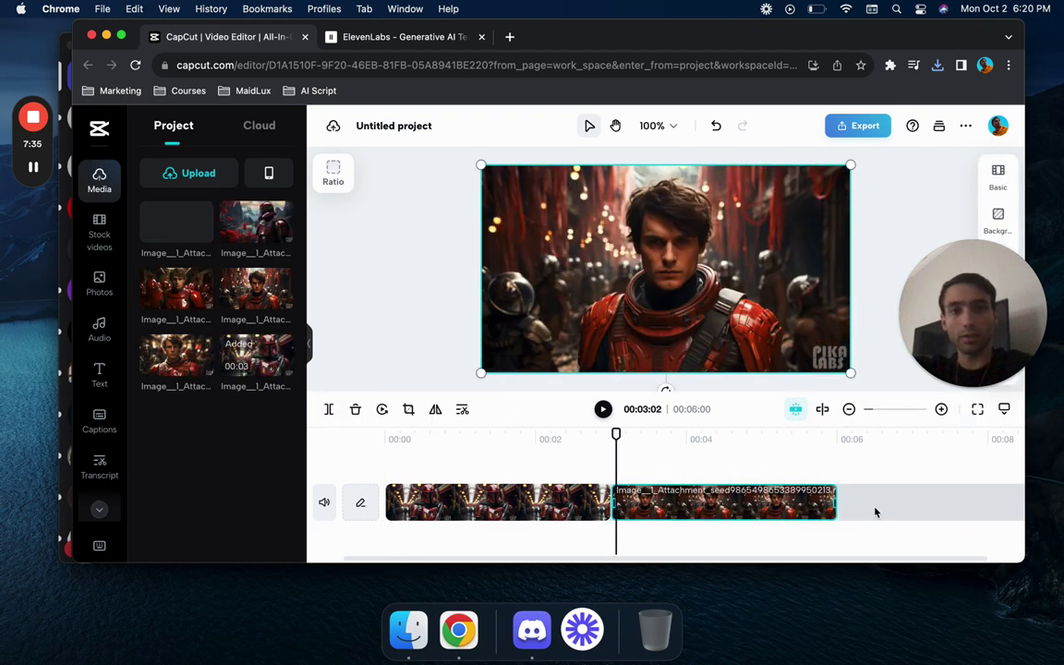
pyautogui.moveTo(176, 356); pyautogui.dragTo(876, 532)
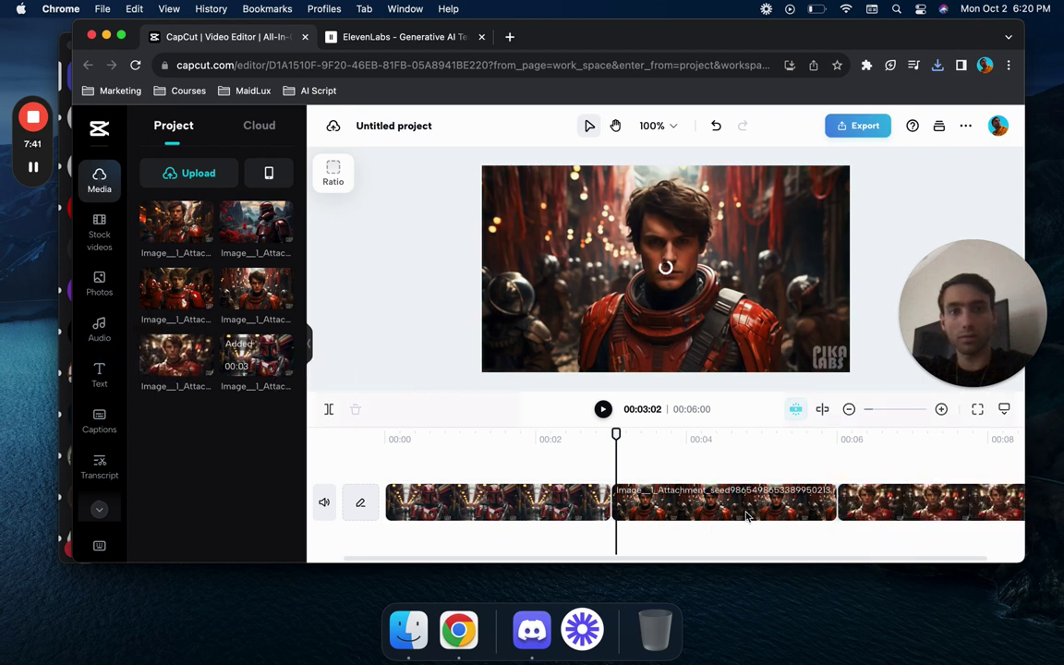
pyautogui.hscroll(2, 713, 518)
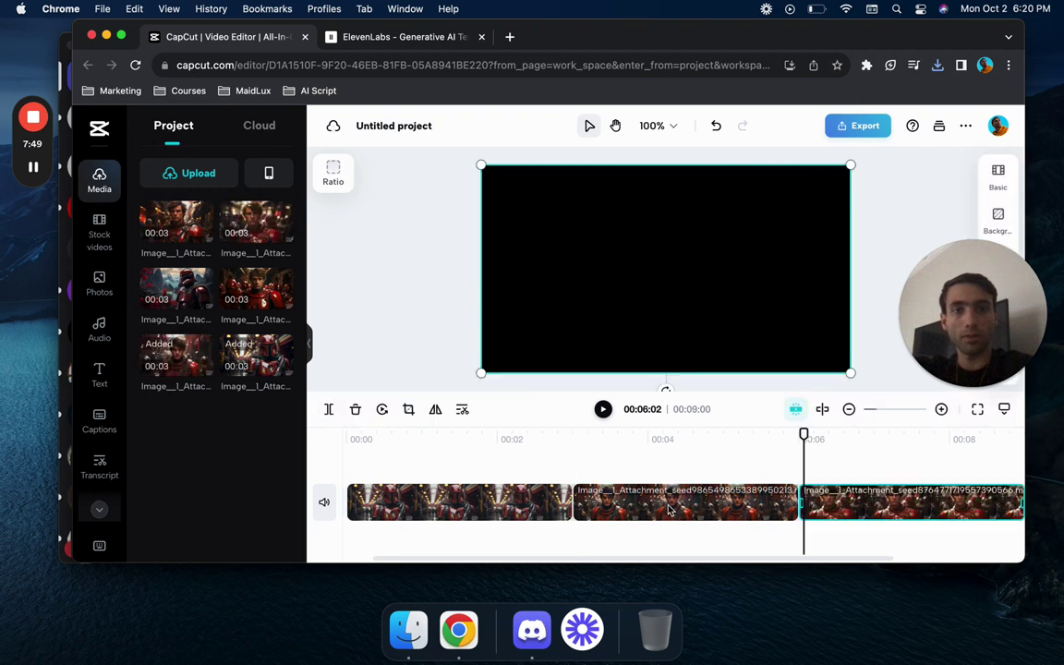
pyautogui.hscroll(-1, 670, 510)
pyautogui.hscroll(5, 573, 515)
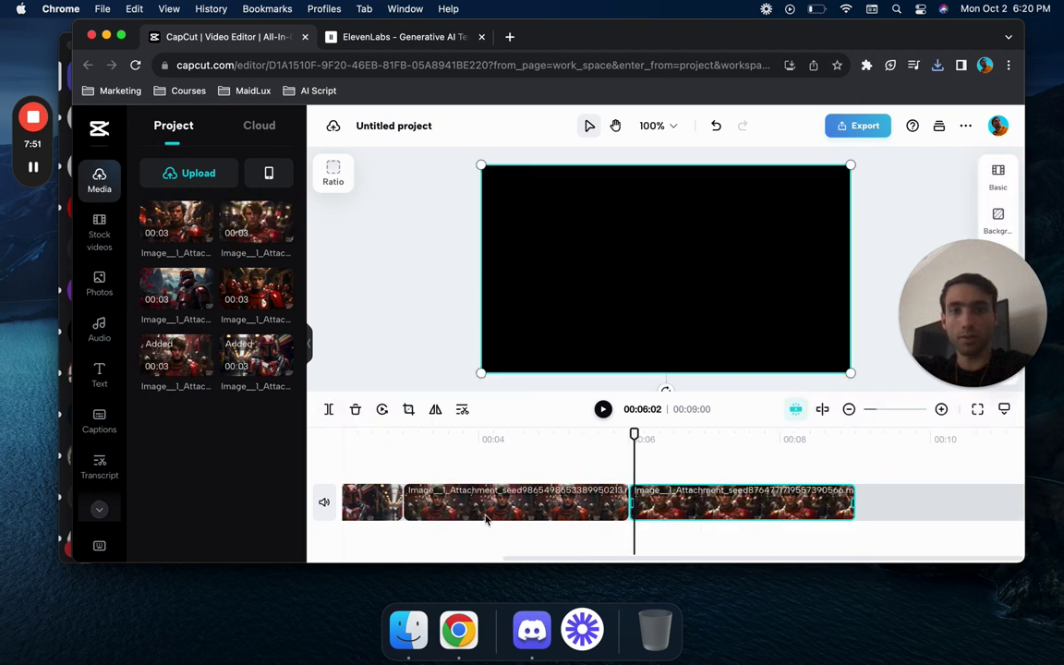
pyautogui.hscroll(-3, 485, 519)
pyautogui.hscroll(3, 485, 519)
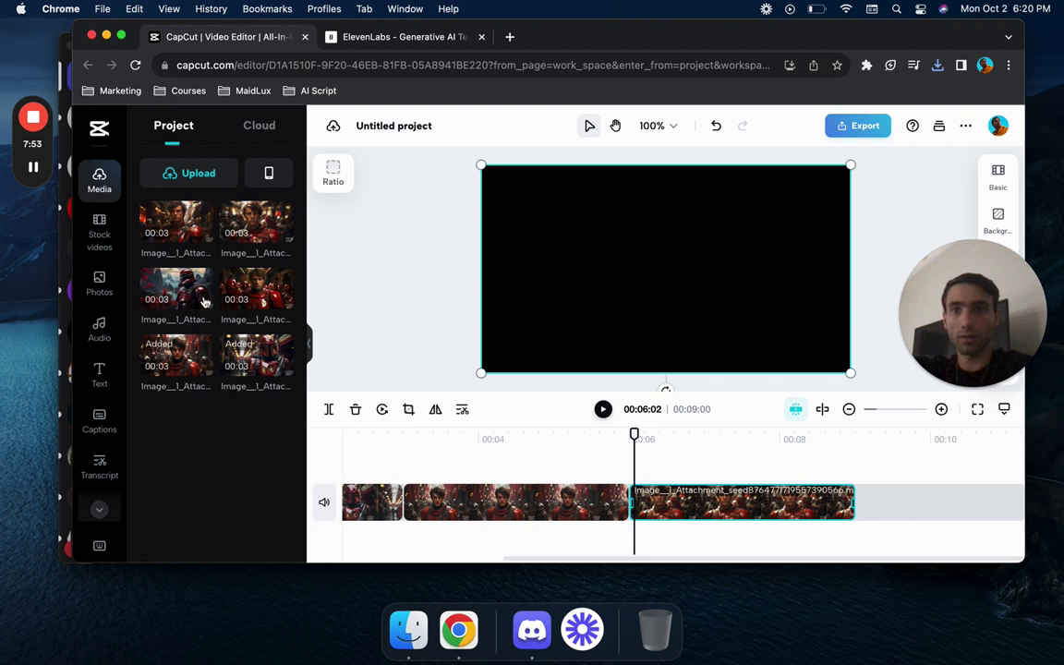
pyautogui.moveTo(175, 292); pyautogui.dragTo(880, 517)
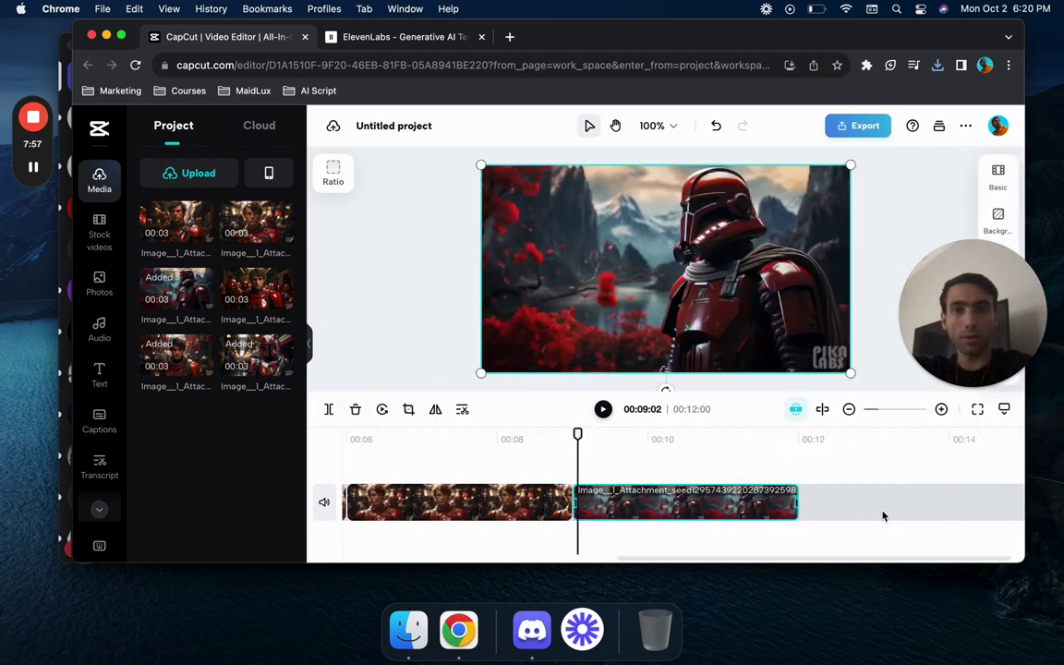
pyautogui.moveTo(281, 236); pyautogui.dragTo(808, 511)
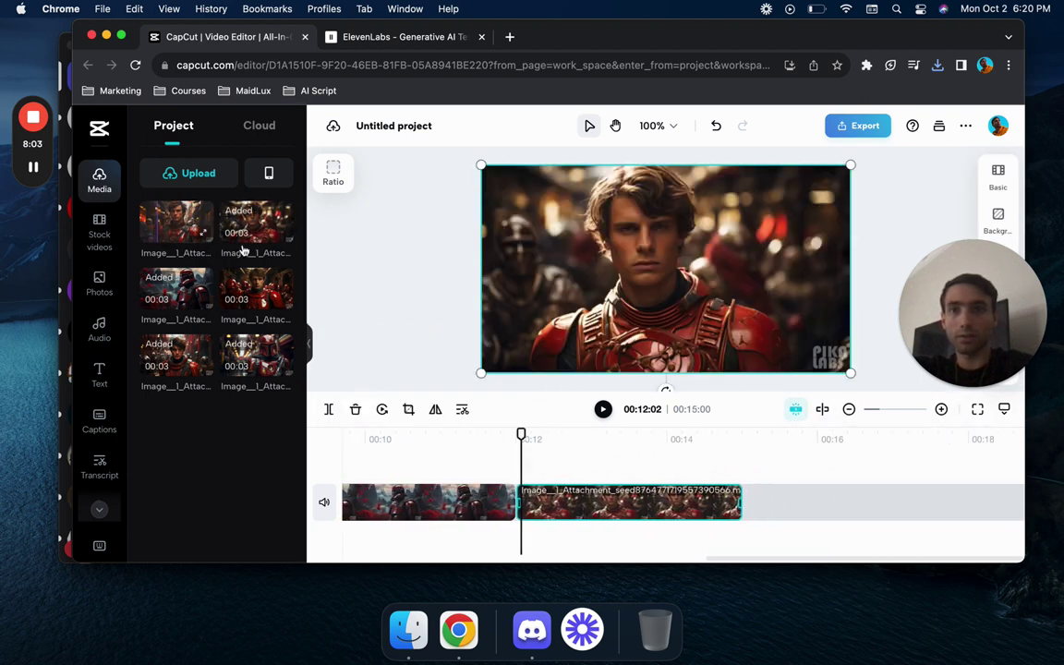
pyautogui.moveTo(243, 250); pyautogui.dragTo(774, 517)
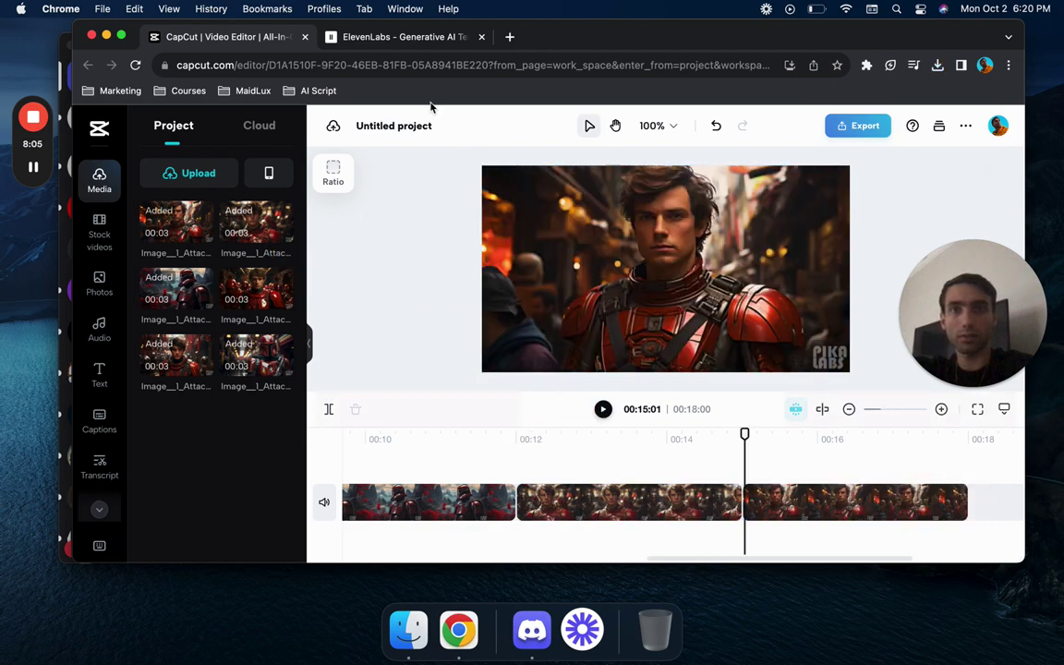
# - Close the ElevenLabs tab and import the ElevenLabs voiceover mp3 into CapCut
pyautogui.click(406, 37)
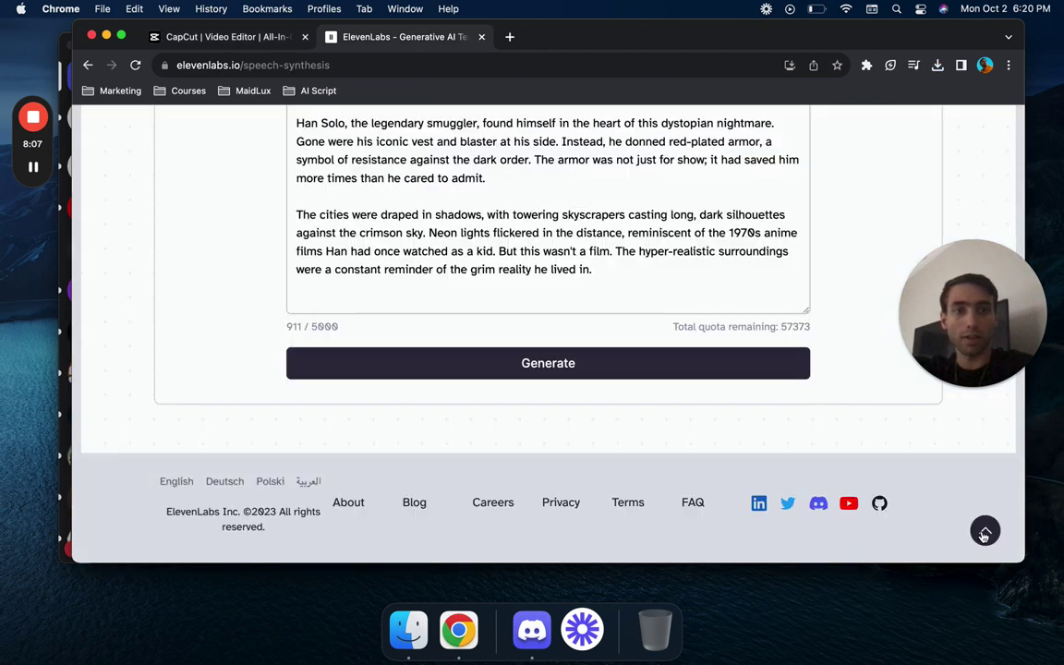
pyautogui.moveTo(991, 538)
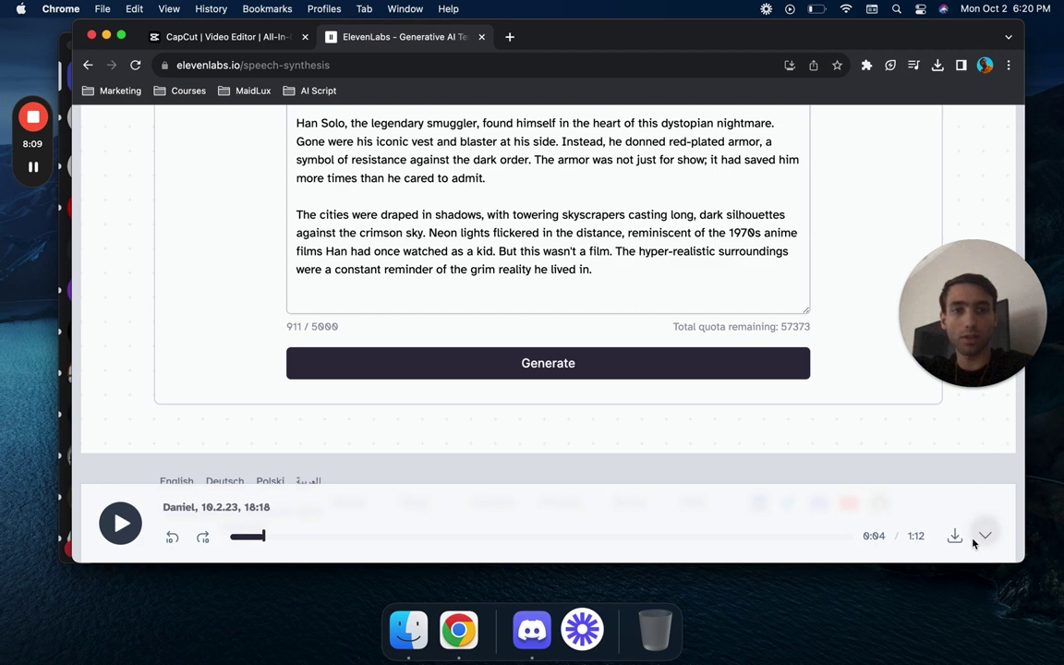
pyautogui.click(483, 38)
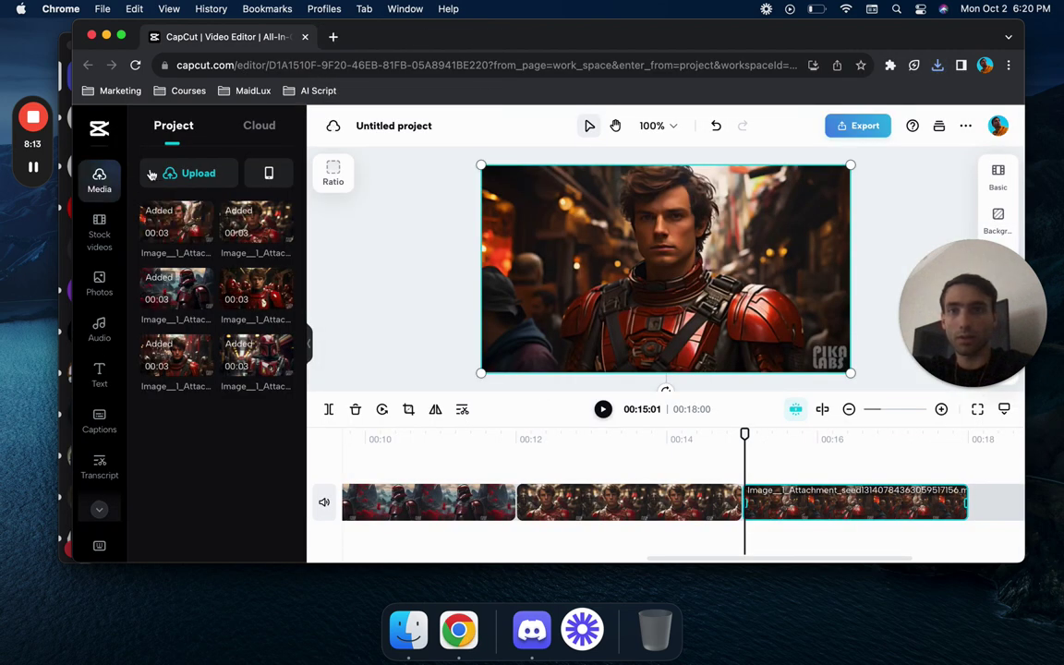
pyautogui.click(205, 214)
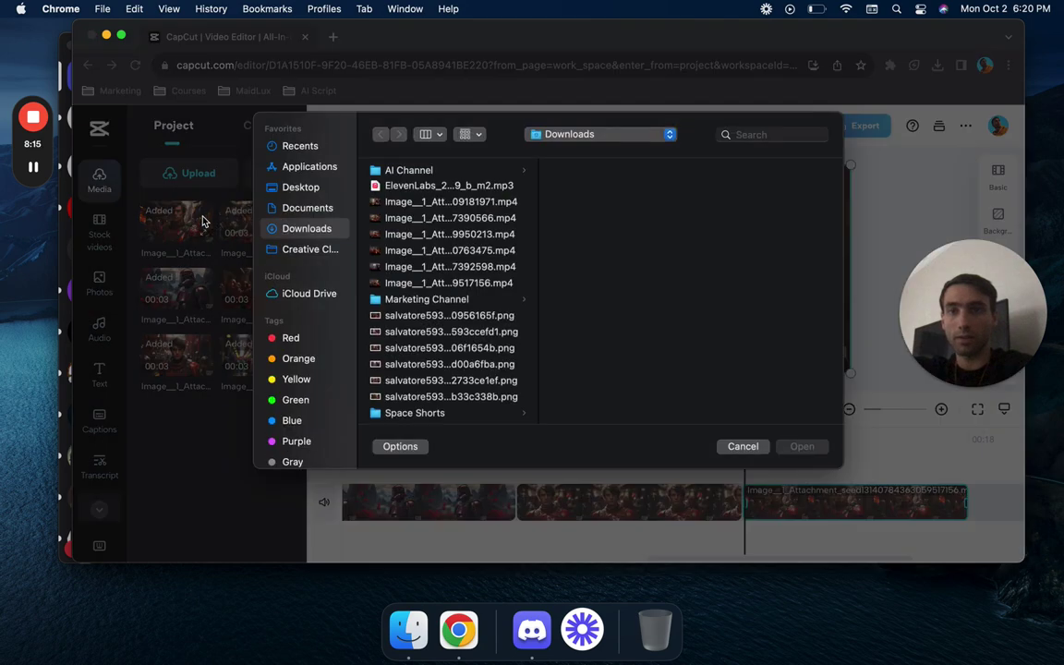
pyautogui.click(450, 187)
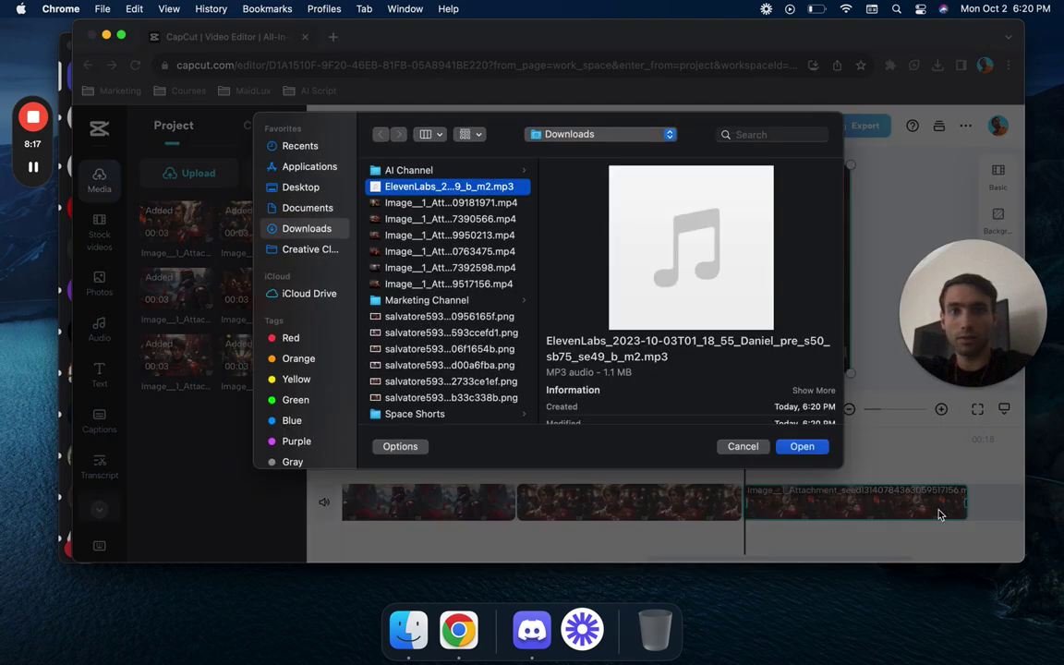
pyautogui.click(804, 447)
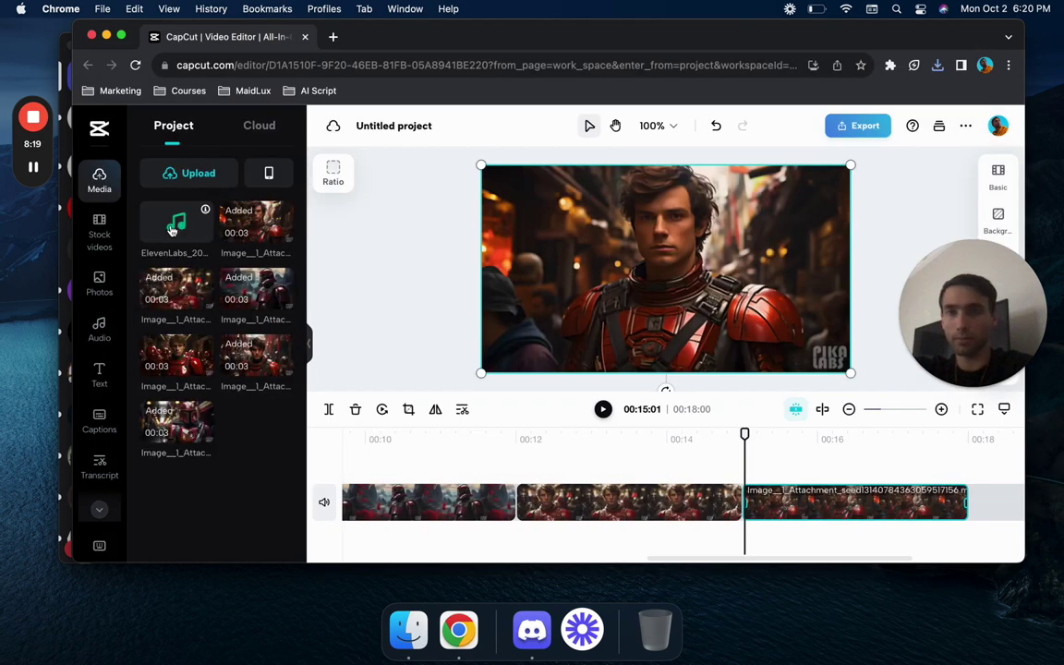
# - Place the voiceover on an audio track under the clips, aligned to start at 00:00
pyautogui.moveTo(198, 226); pyautogui.dragTo(349, 532)
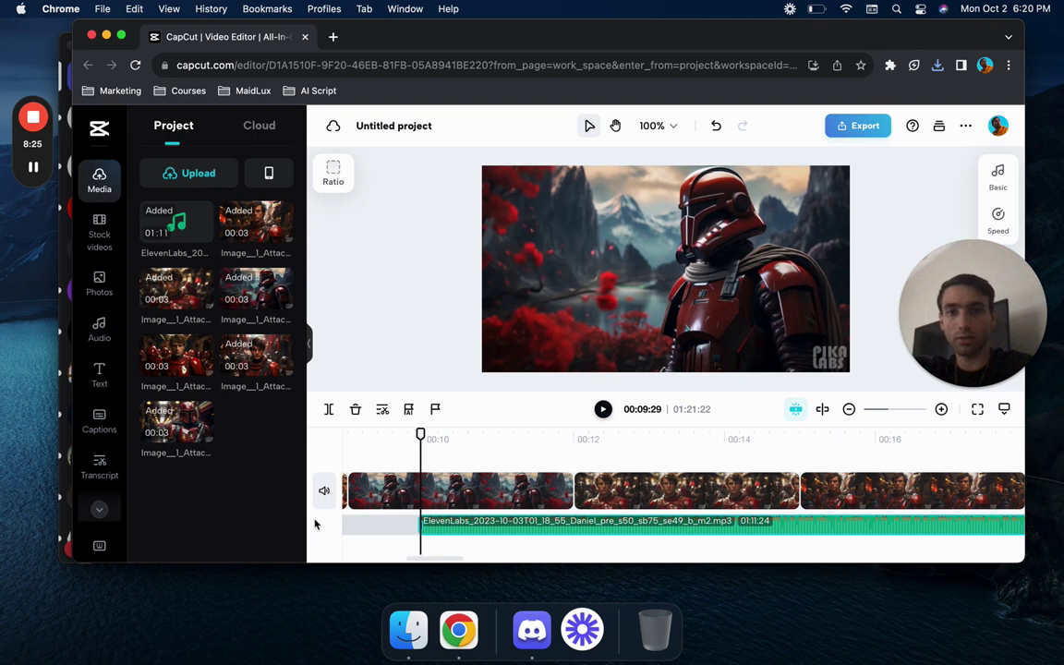
pyautogui.moveTo(448, 528); pyautogui.dragTo(342, 525)
pyautogui.hscroll(-5, 389, 529)
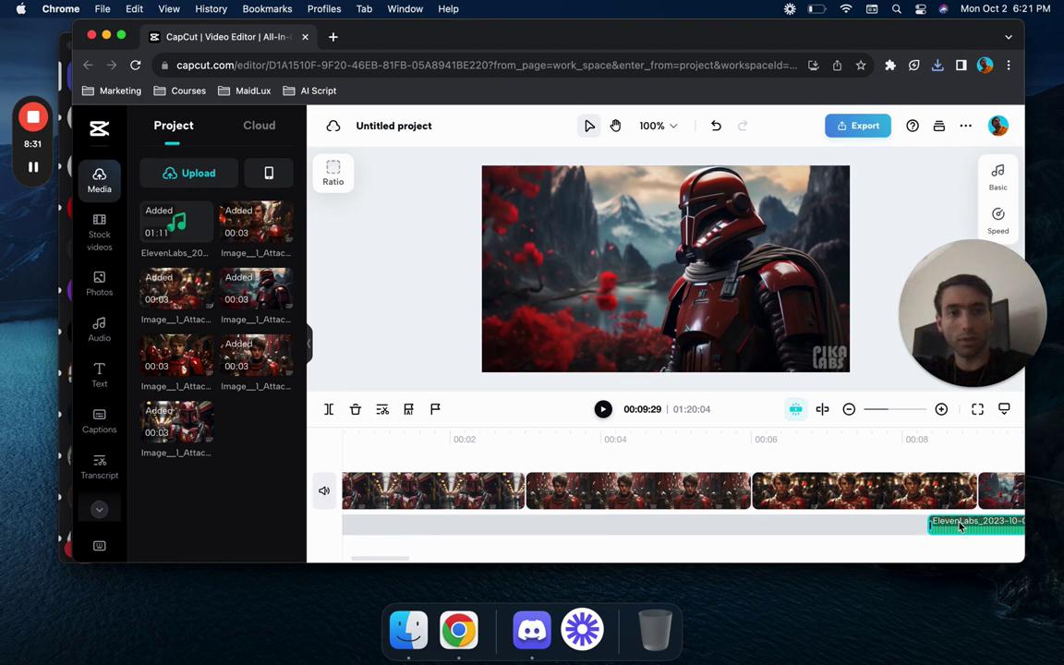
pyautogui.moveTo(961, 526); pyautogui.dragTo(375, 527)
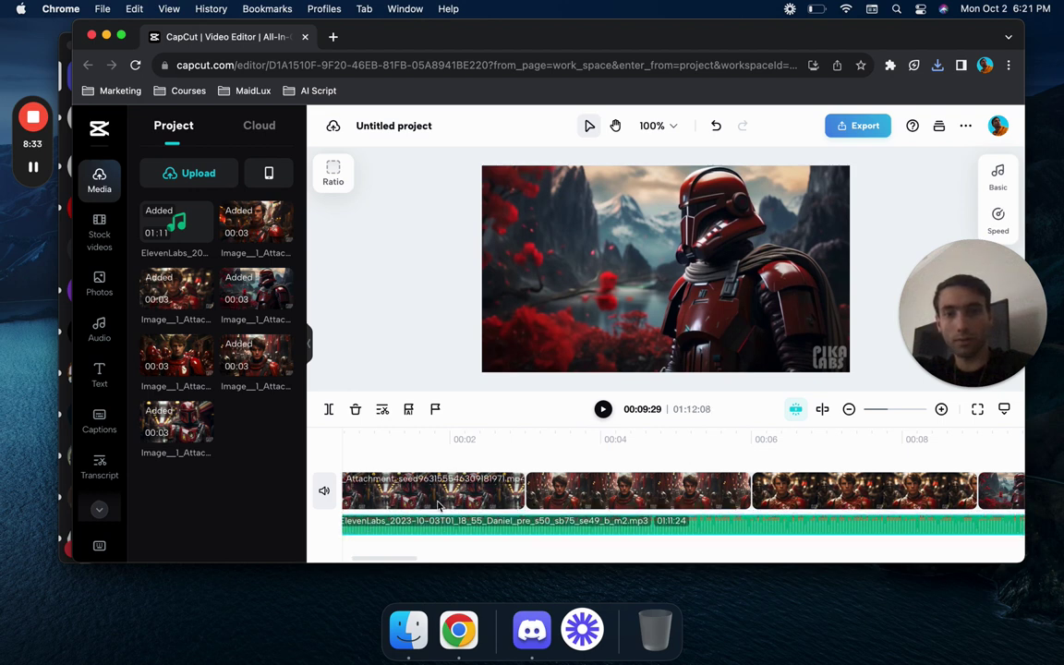
pyautogui.hscroll(-2, 438, 503)
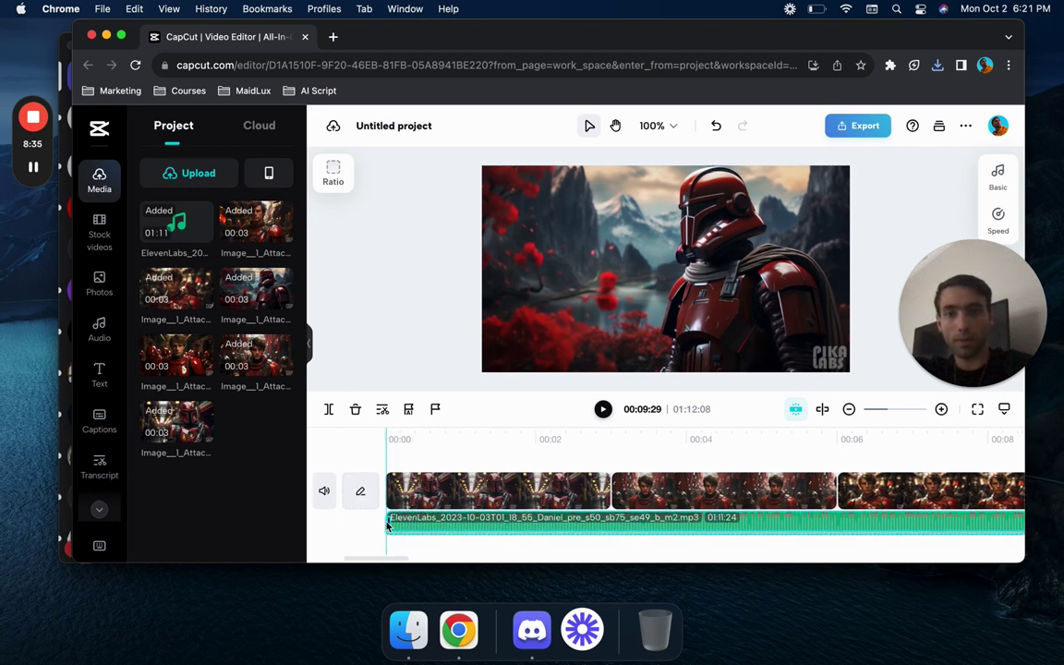
pyautogui.moveTo(389, 524); pyautogui.dragTo(390, 525)
pyautogui.rightClick(423, 528)
pyautogui.click(415, 531)
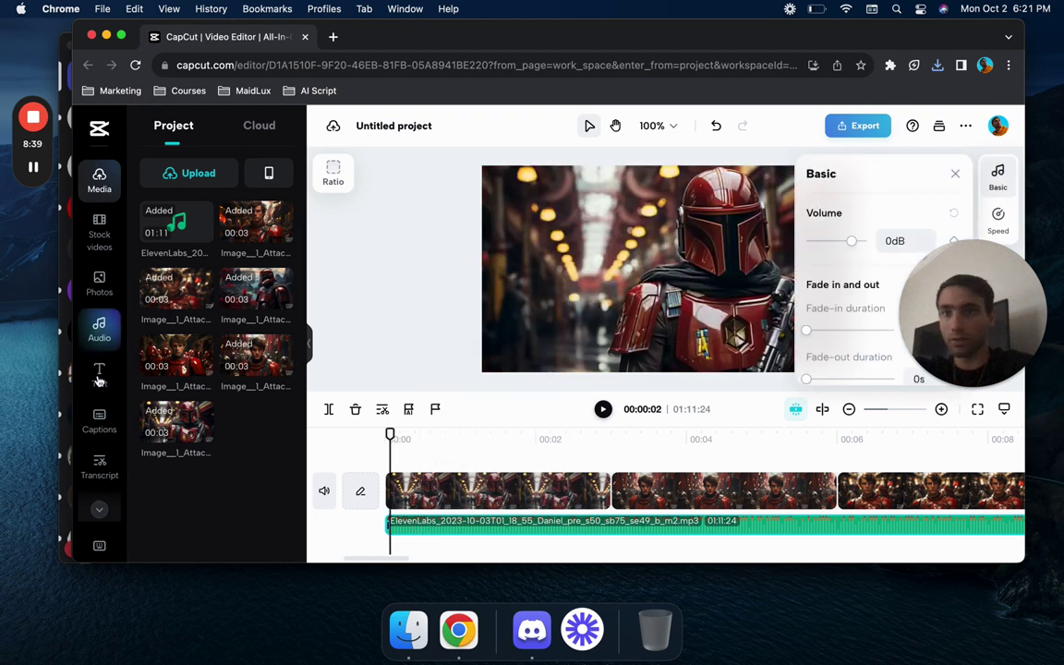
# - Generate English (US) auto captions from the voiceover and check the first caption 'in a galaxy far far away'
pyautogui.click(99, 421)
pyautogui.click(205, 205)
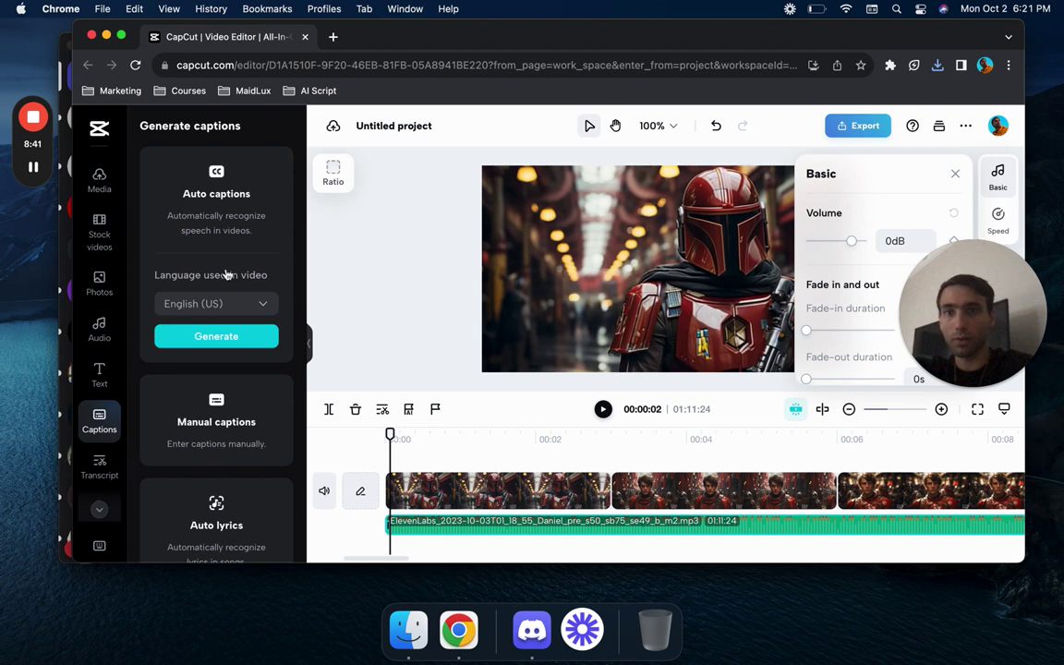
pyautogui.click(229, 336)
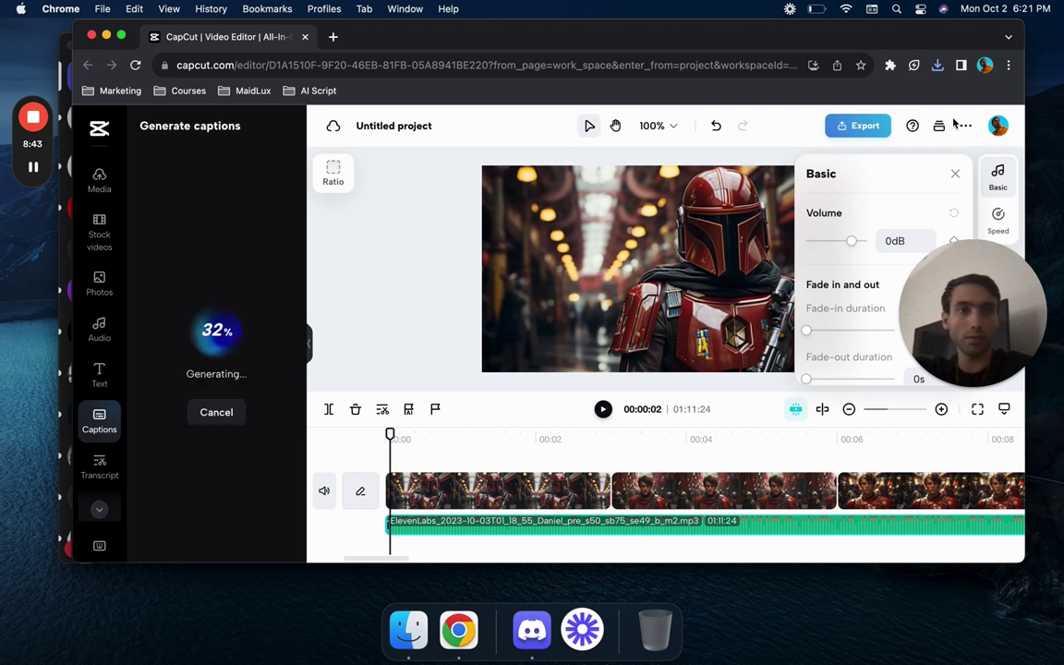
pyautogui.click(956, 175)
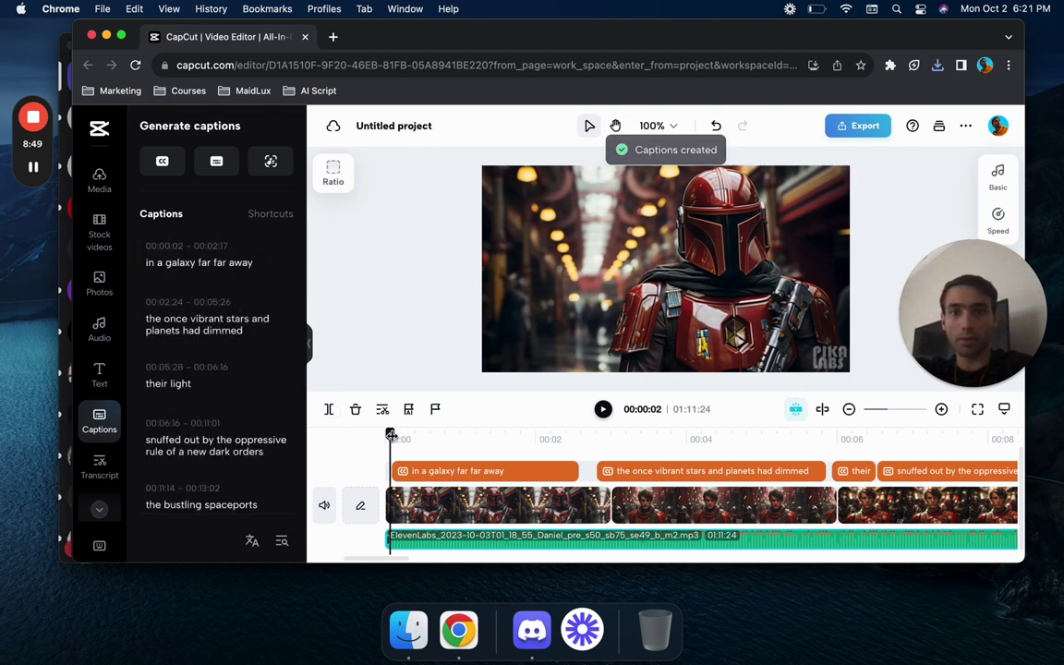
pyautogui.moveTo(391, 430); pyautogui.dragTo(418, 442)
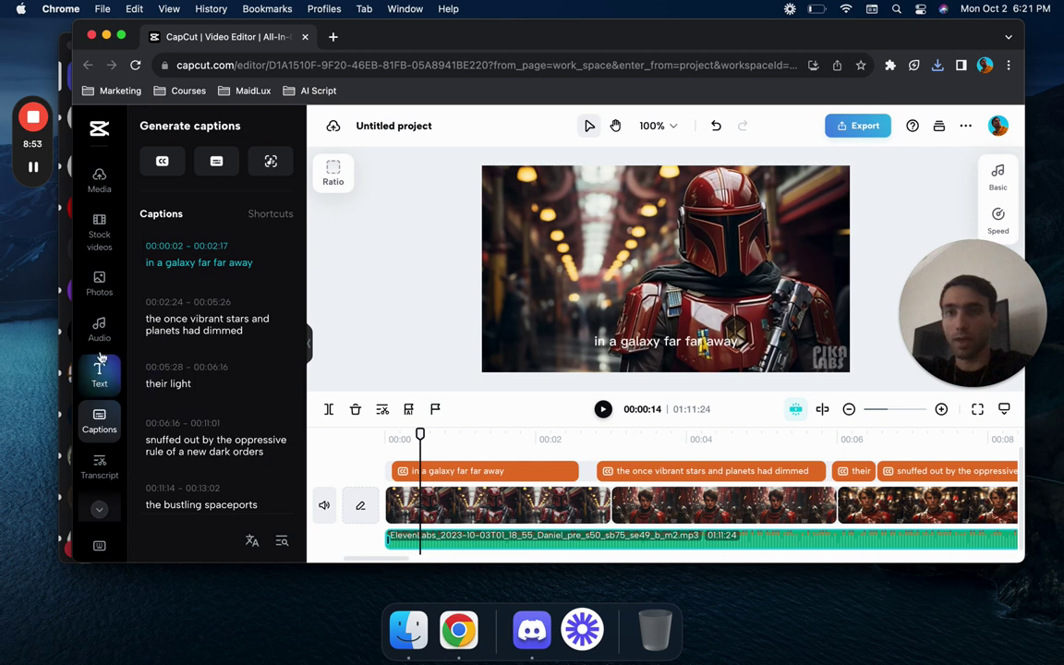
pyautogui.click(479, 479)
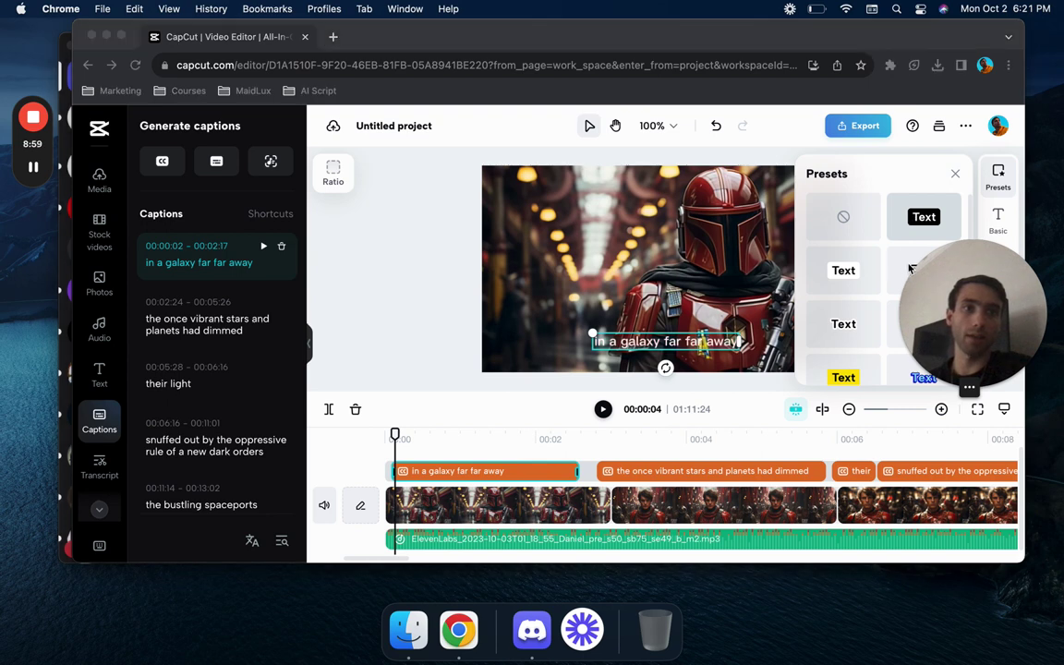
pyautogui.click(956, 175)
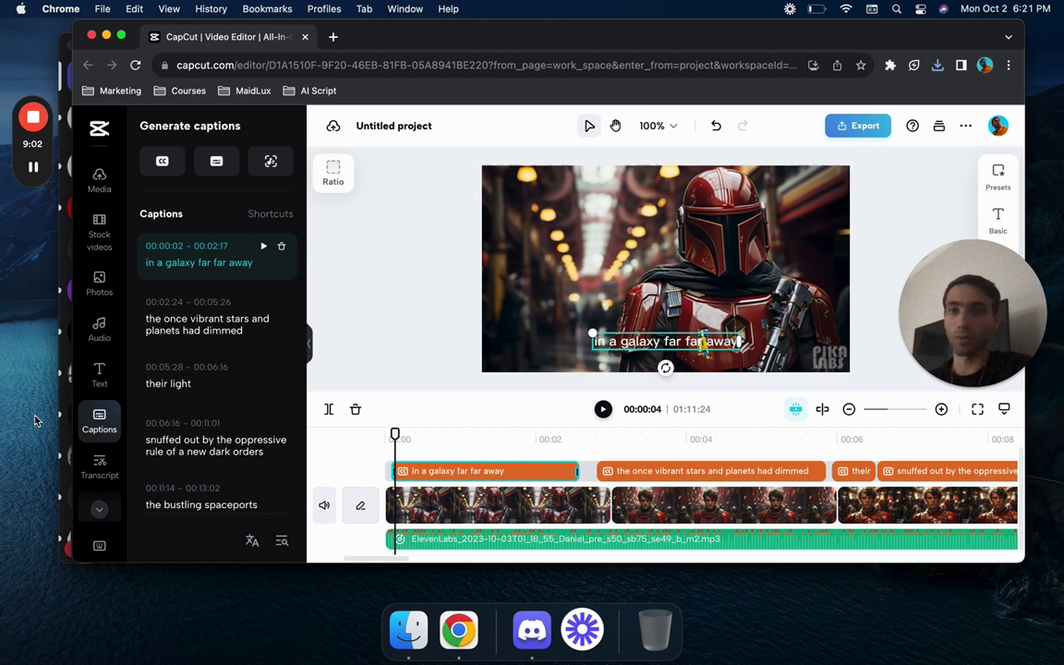
# - Search the music library for 'battle music', preview results, and add Epic battle music(1239229)
pyautogui.click(98, 325)
pyautogui.click(193, 167)
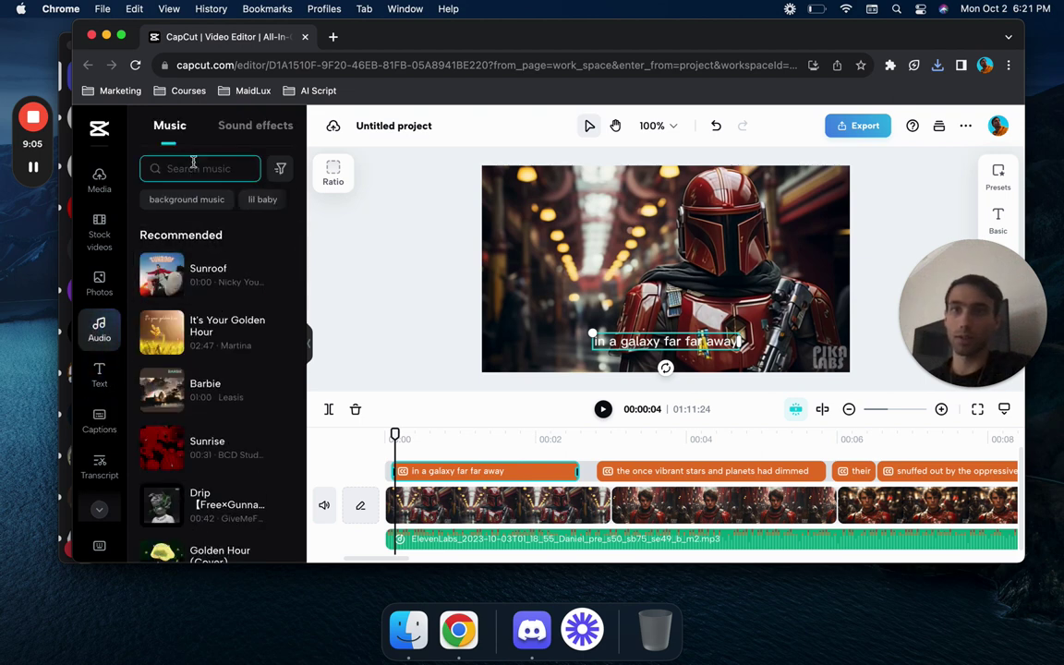
pyautogui.write('battle ')
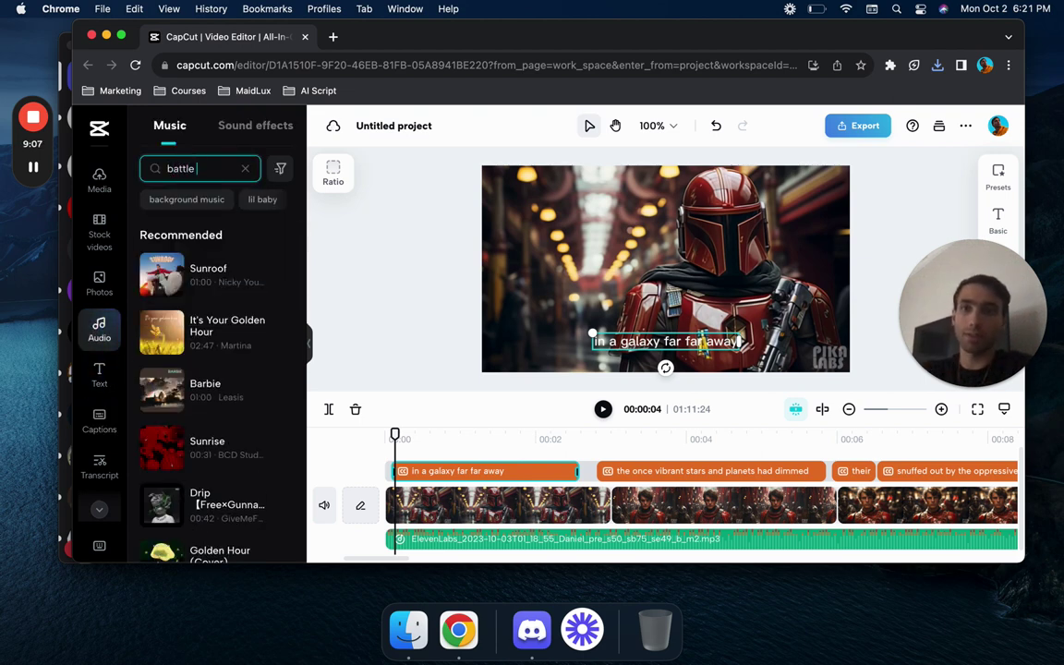
pyautogui.write('music')
pyautogui.press('Return')
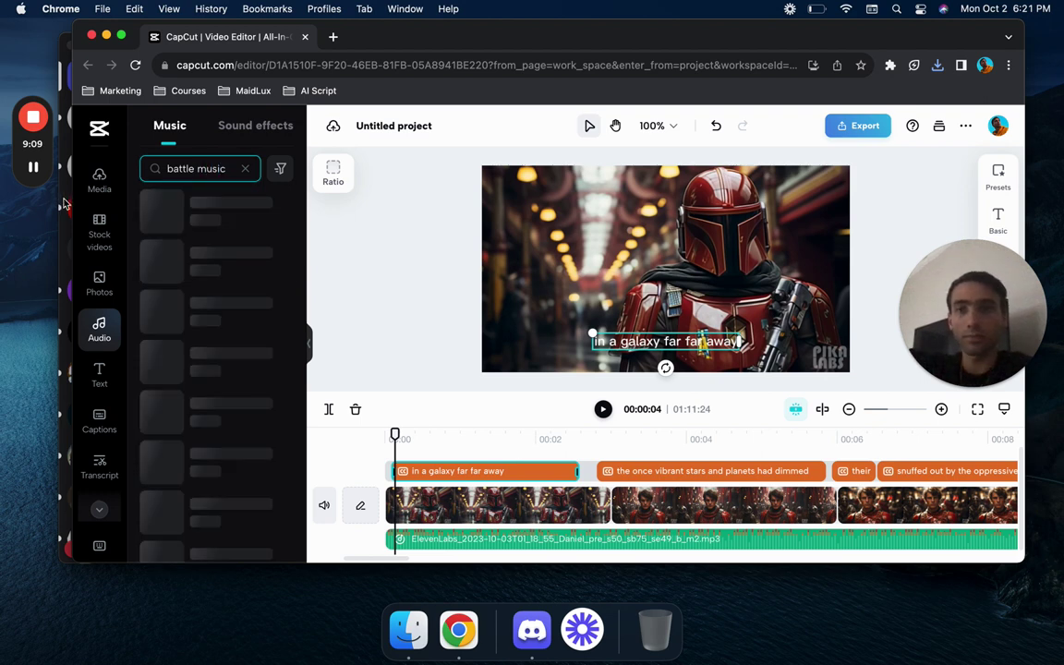
pyautogui.click(168, 251)
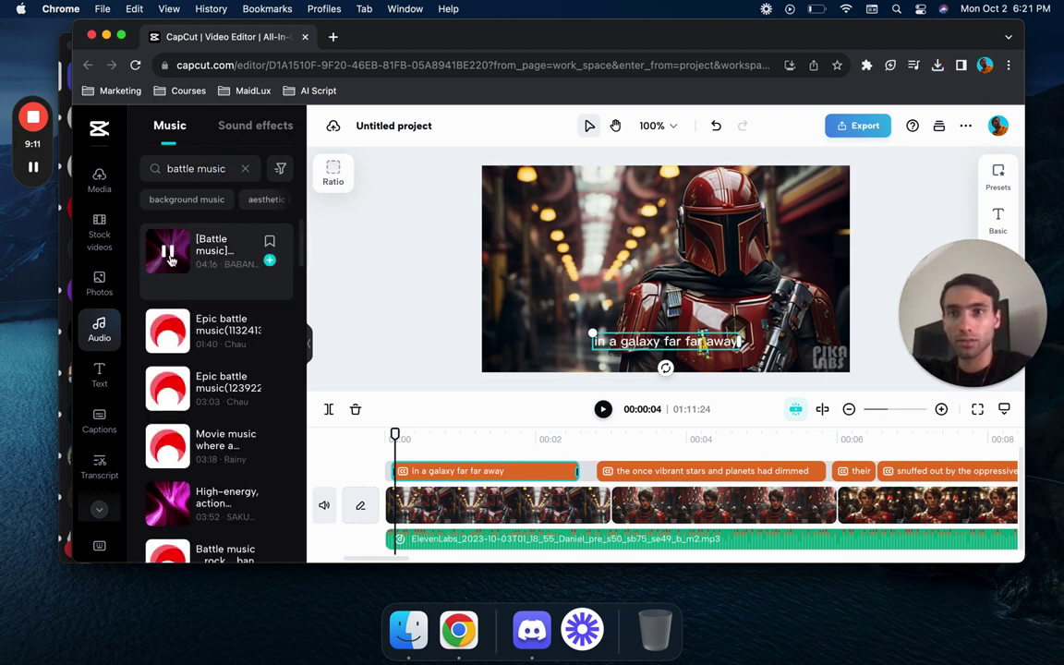
pyautogui.click(167, 329)
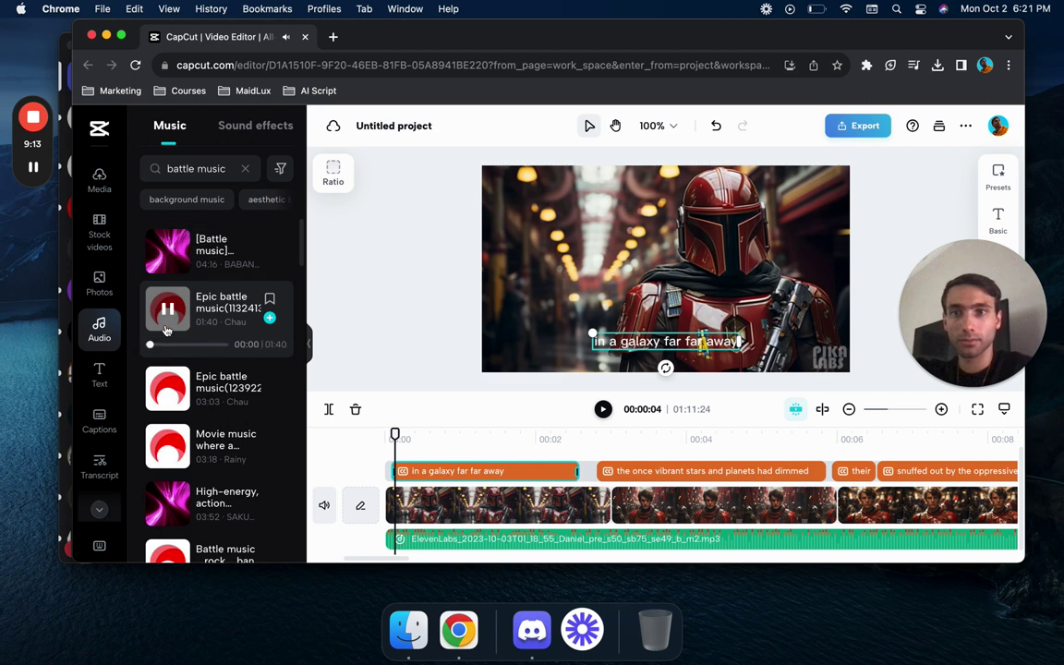
pyautogui.click(171, 393)
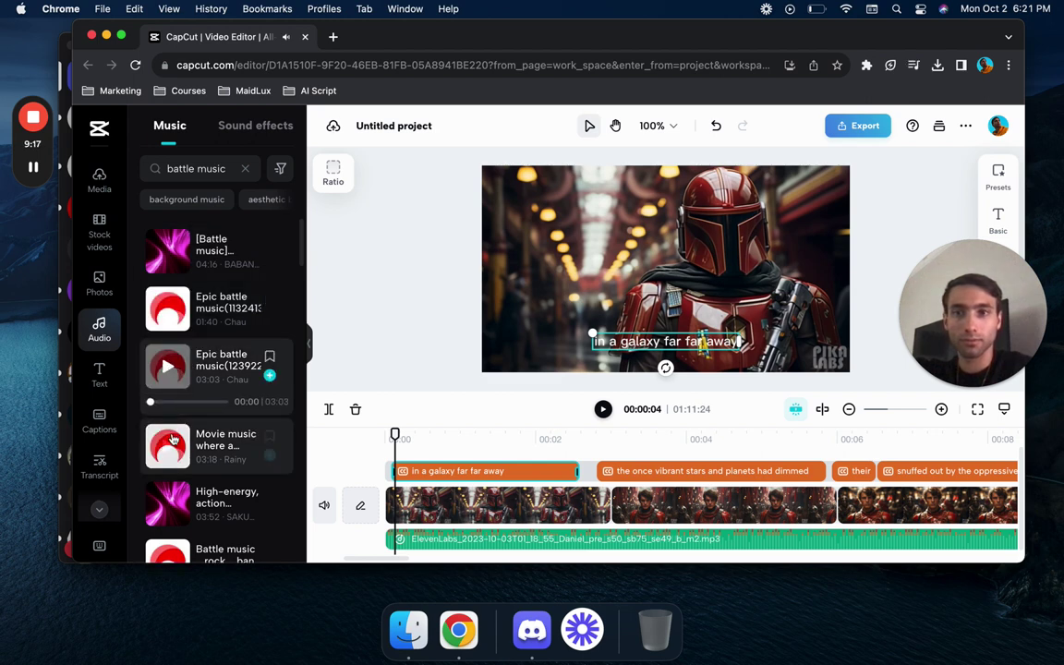
pyautogui.click(173, 449)
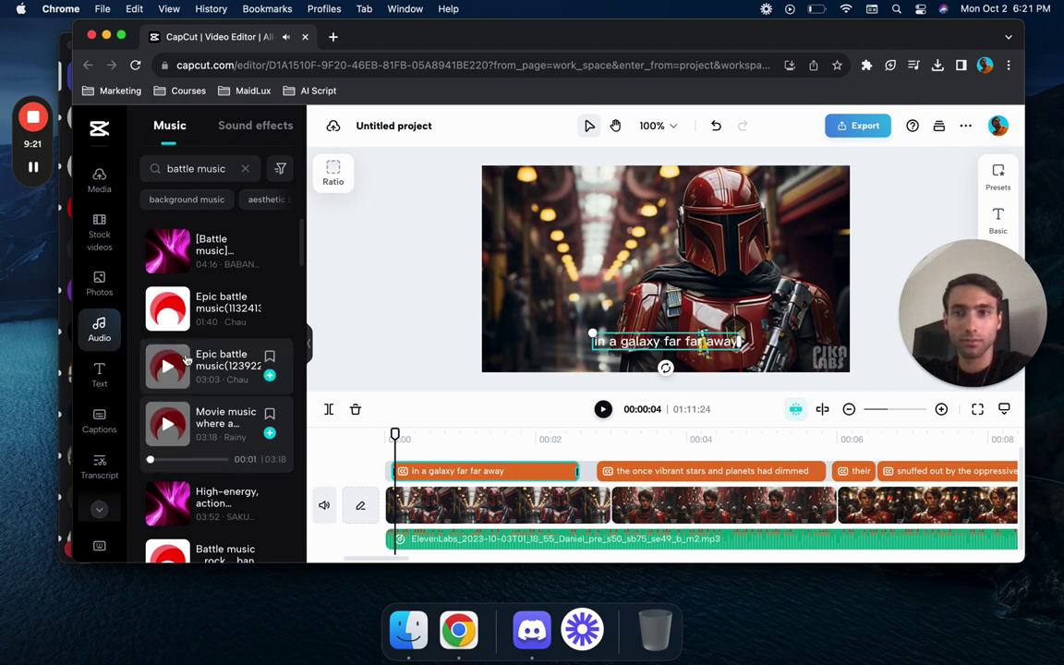
pyautogui.click(269, 377)
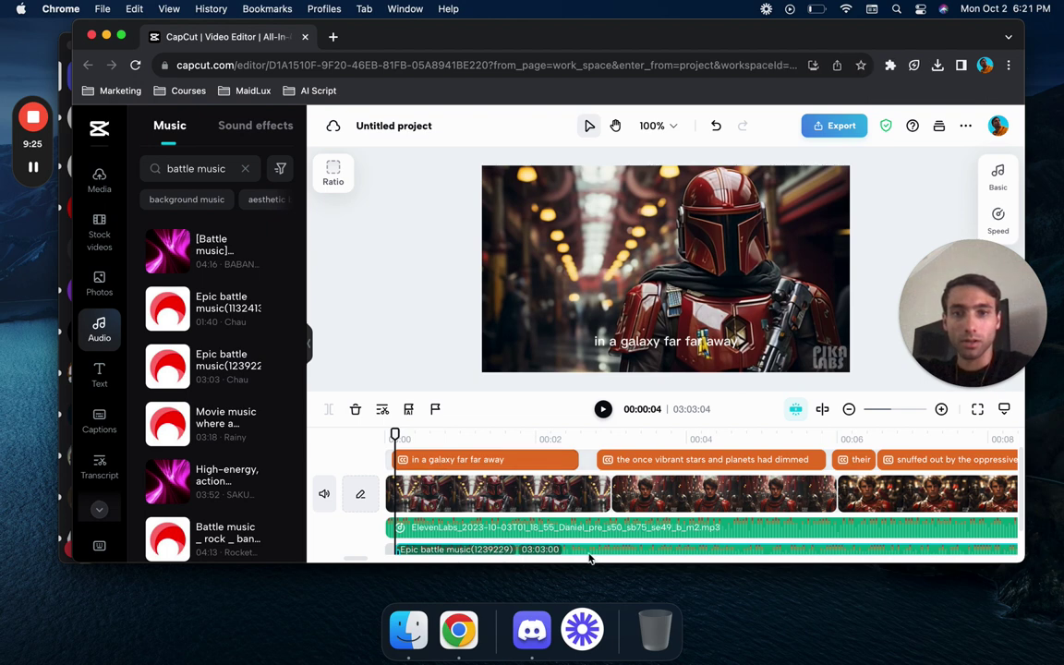
# - Select the battle music clip, open its volume settings, and play to hear the mix
pyautogui.scroll(-2, 590, 558)
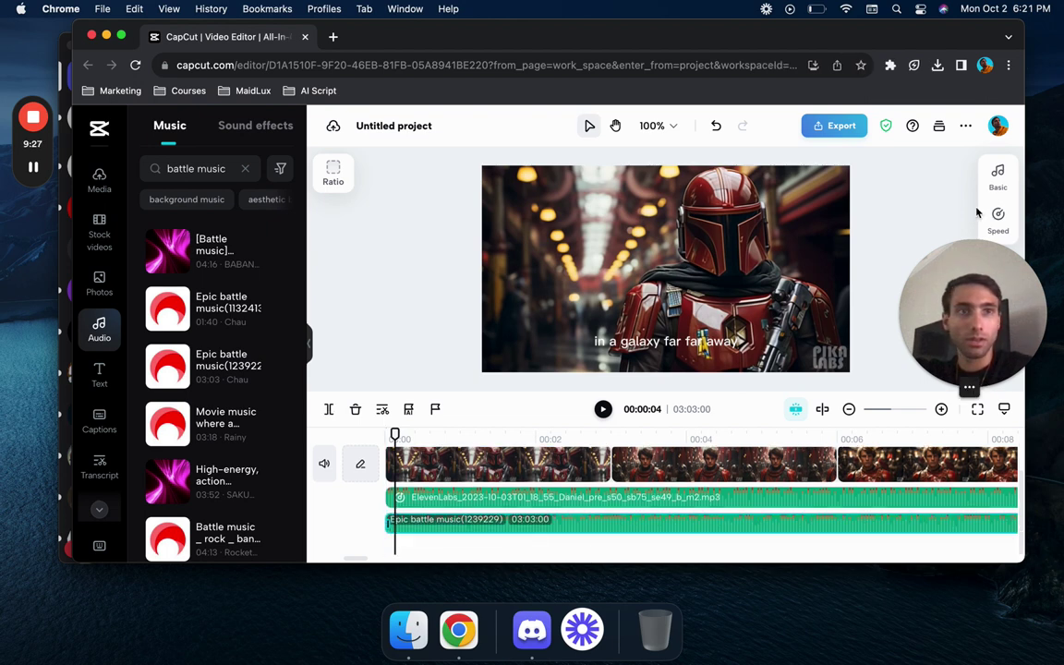
pyautogui.moveTo(956, 312); pyautogui.dragTo(105, 501)
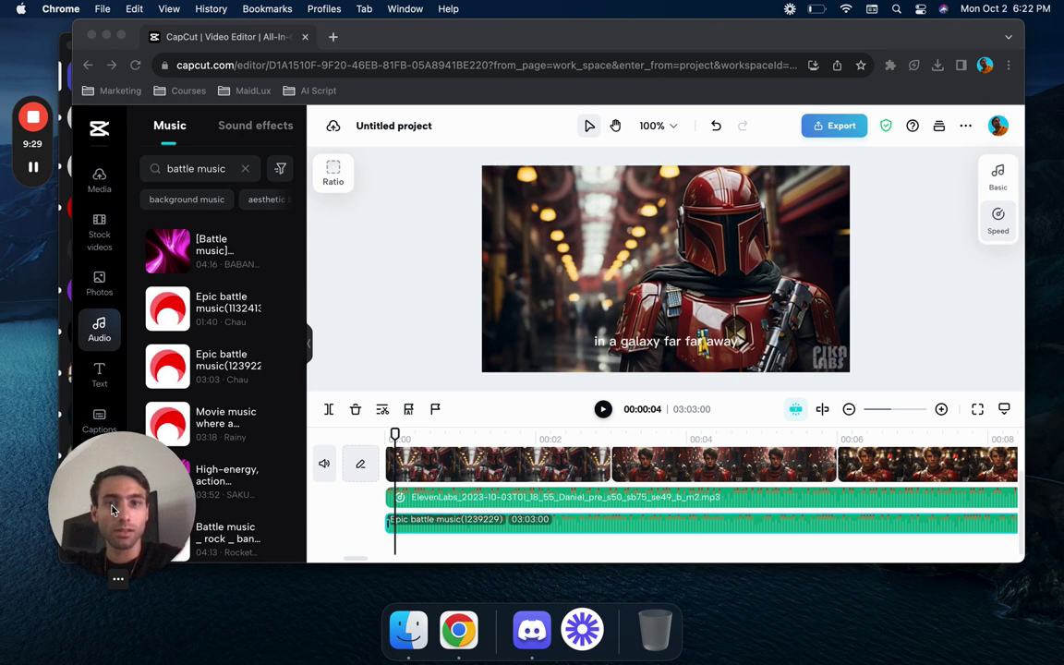
pyautogui.click(513, 479)
pyautogui.click(1007, 174)
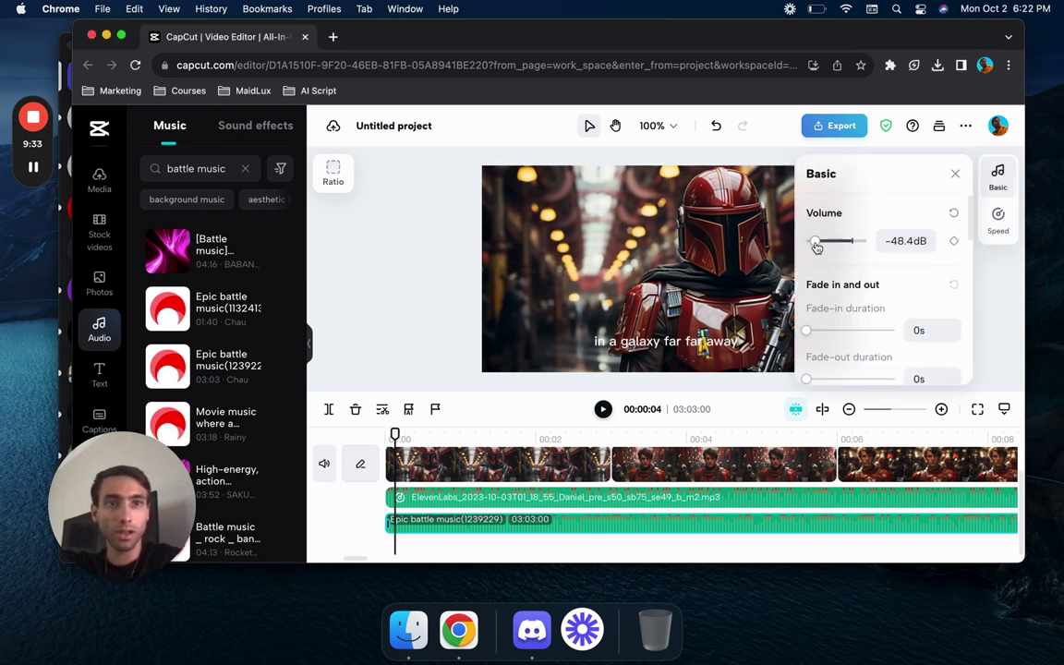
pyautogui.click(603, 411)
pyautogui.click(603, 410)
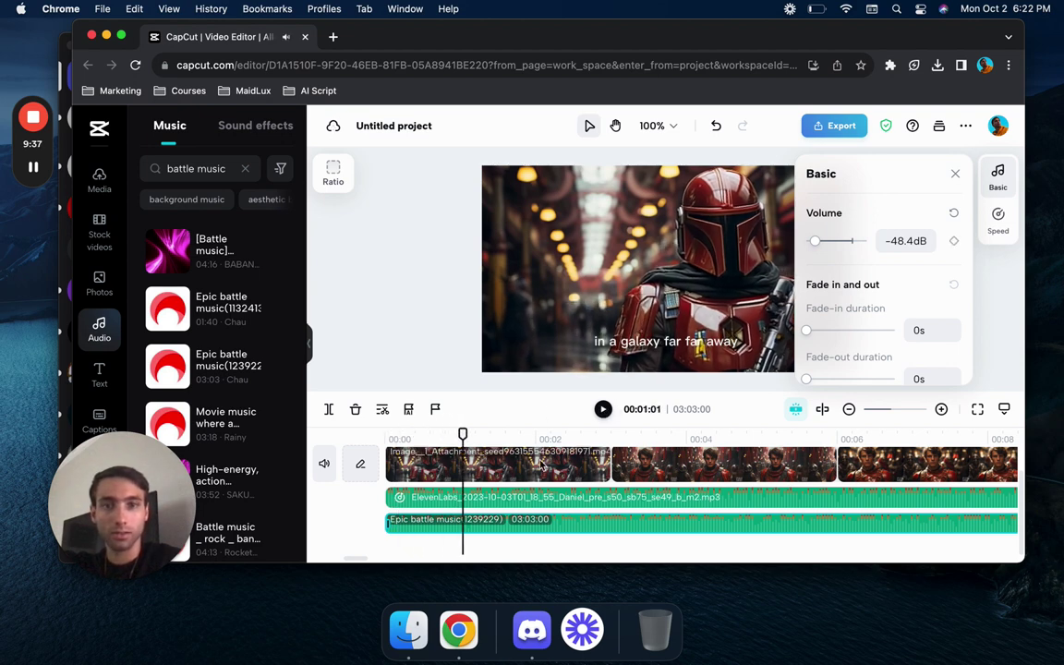
# - Compare voice and music levels, settle the music at -33.7 dB, and return to the trailer start
pyautogui.click(606, 500)
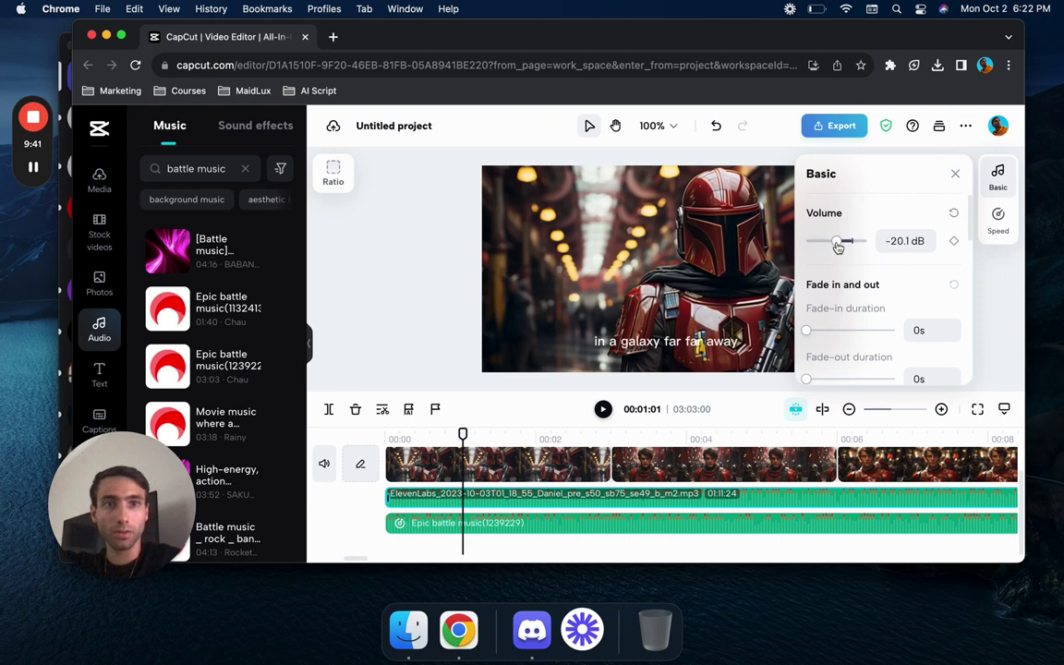
pyautogui.click(602, 409)
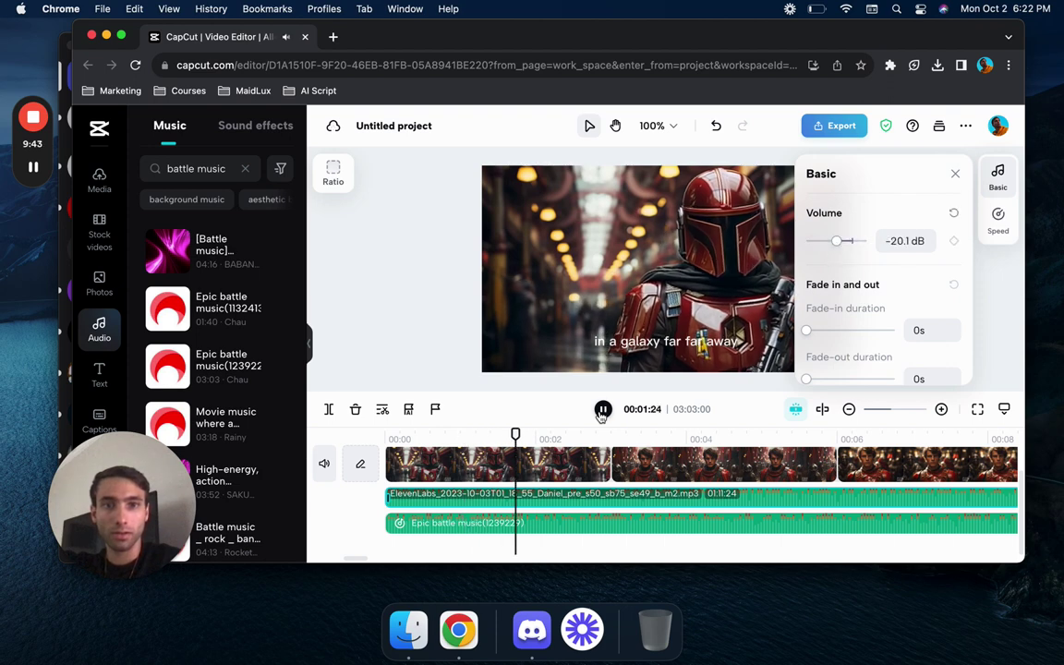
pyautogui.press('XF86AudioRaiseVolume')
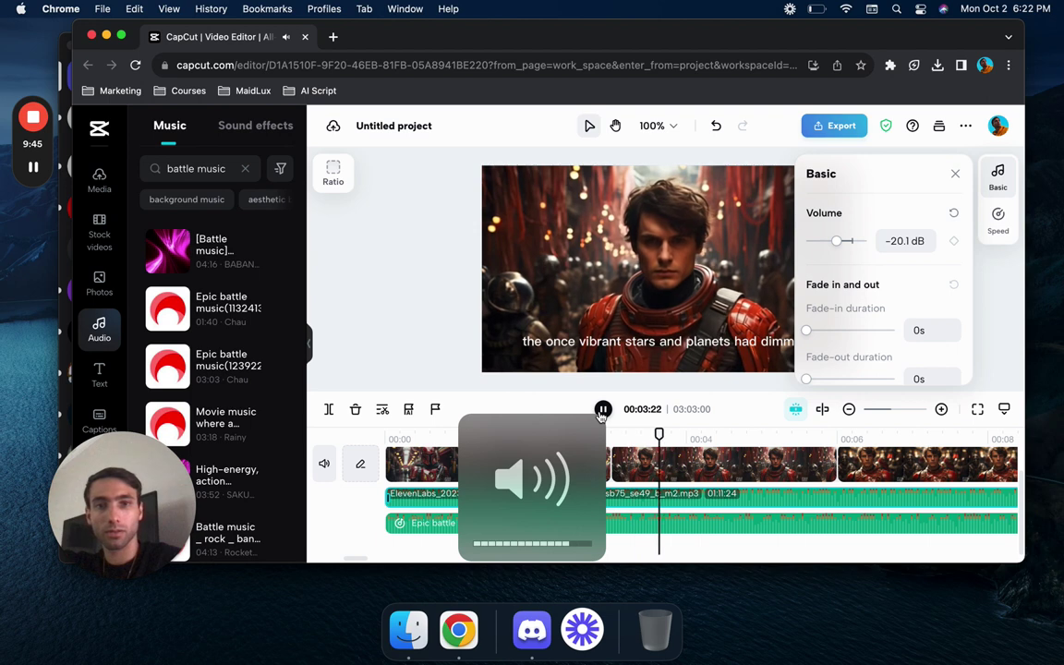
pyautogui.click(603, 410)
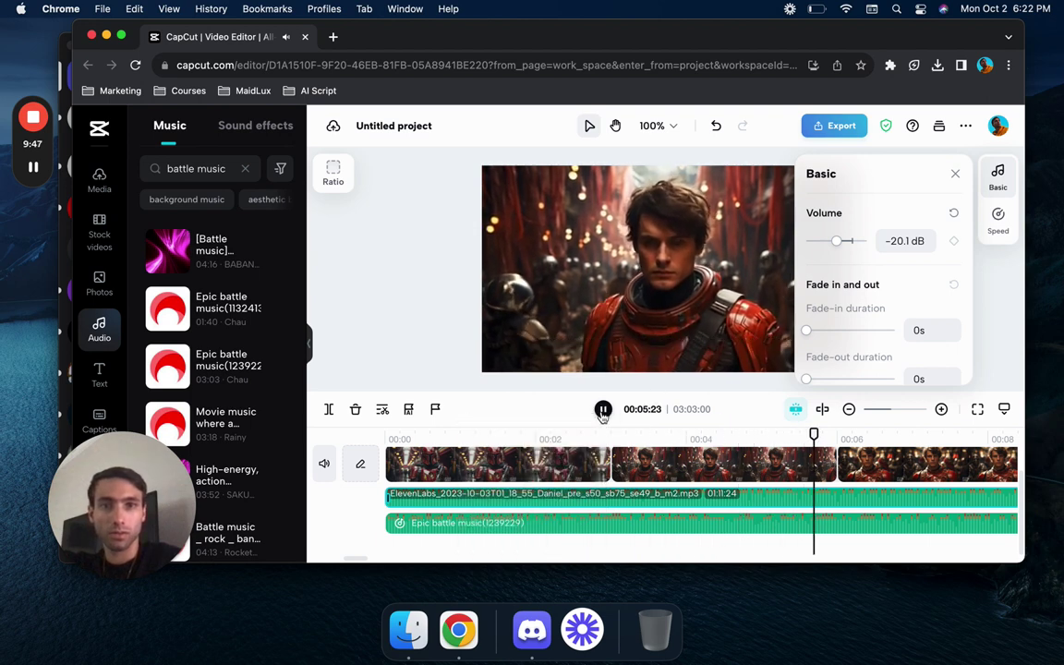
pyautogui.click(571, 523)
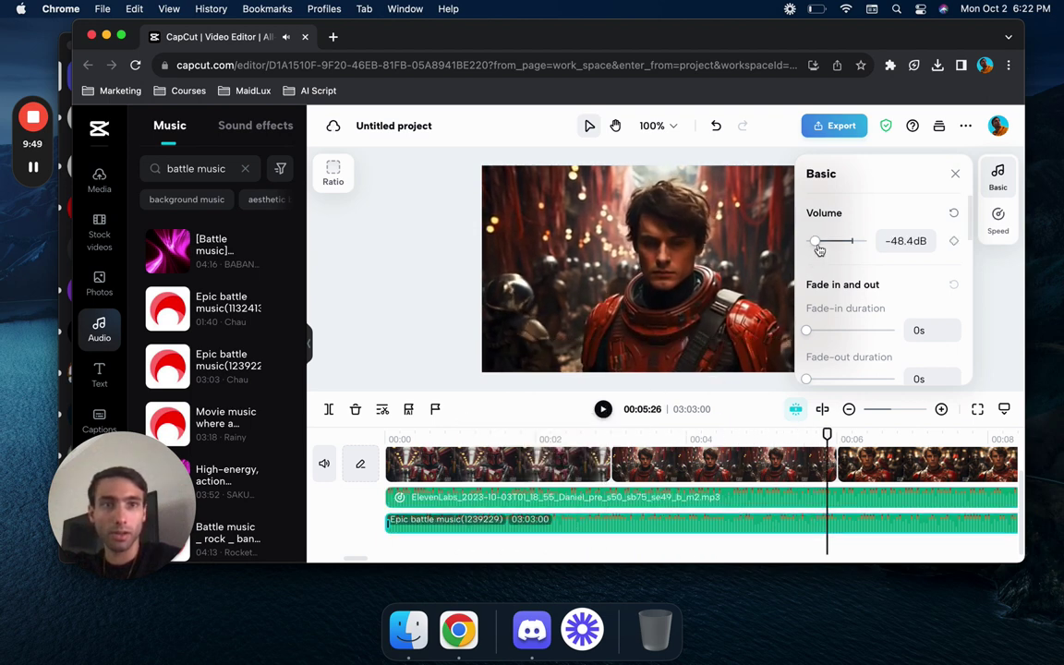
pyautogui.click(602, 409)
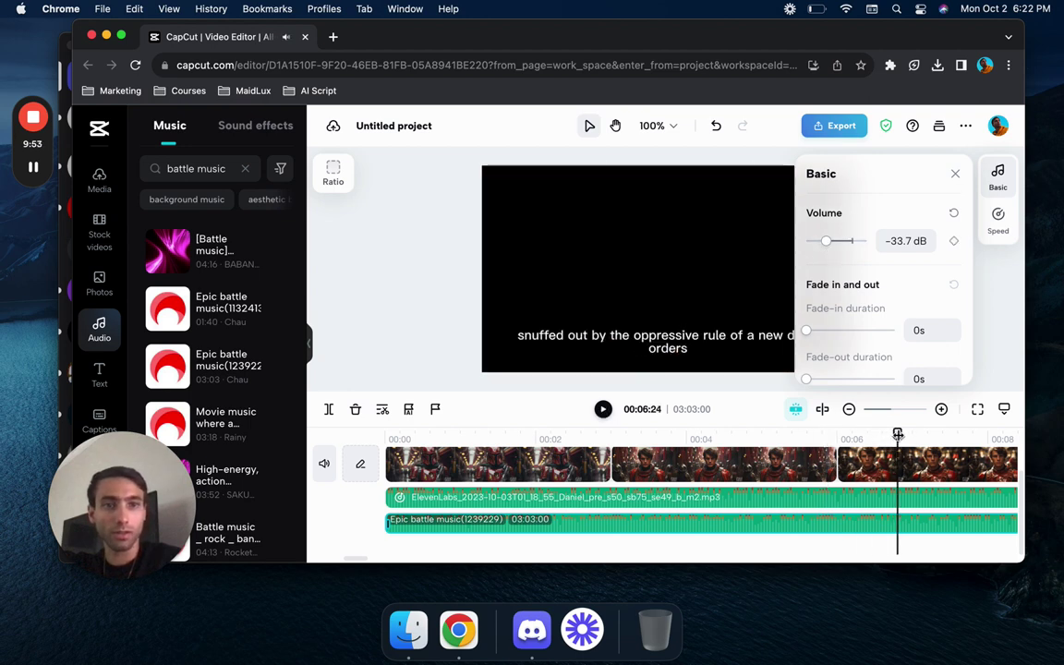
pyautogui.click(402, 438)
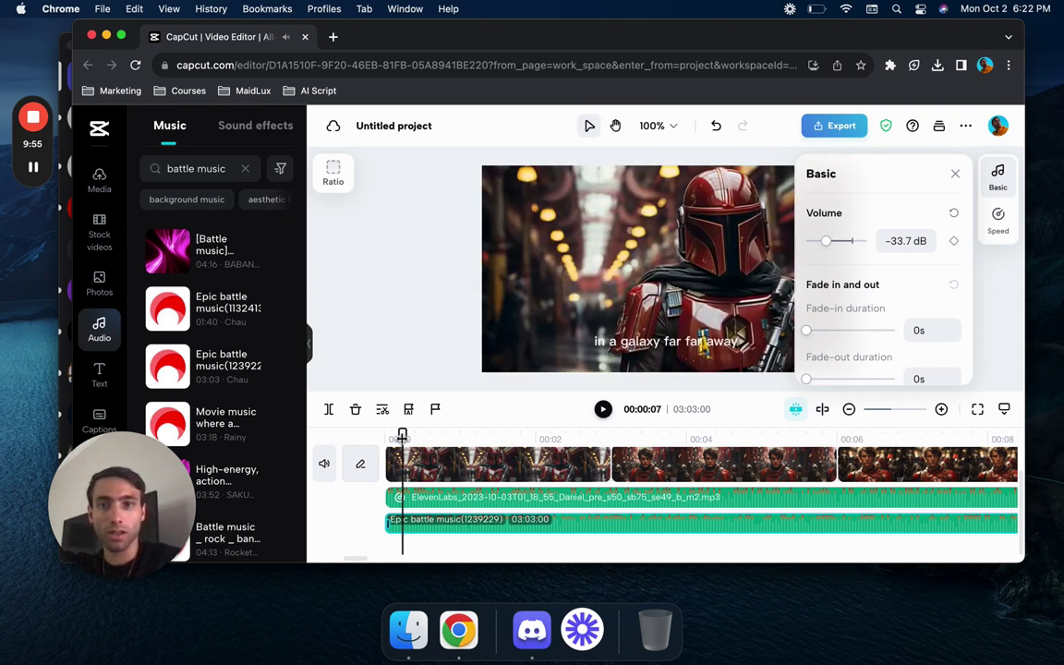
pyautogui.moveTo(402, 434); pyautogui.dragTo(397, 438)
pyautogui.click(977, 409)
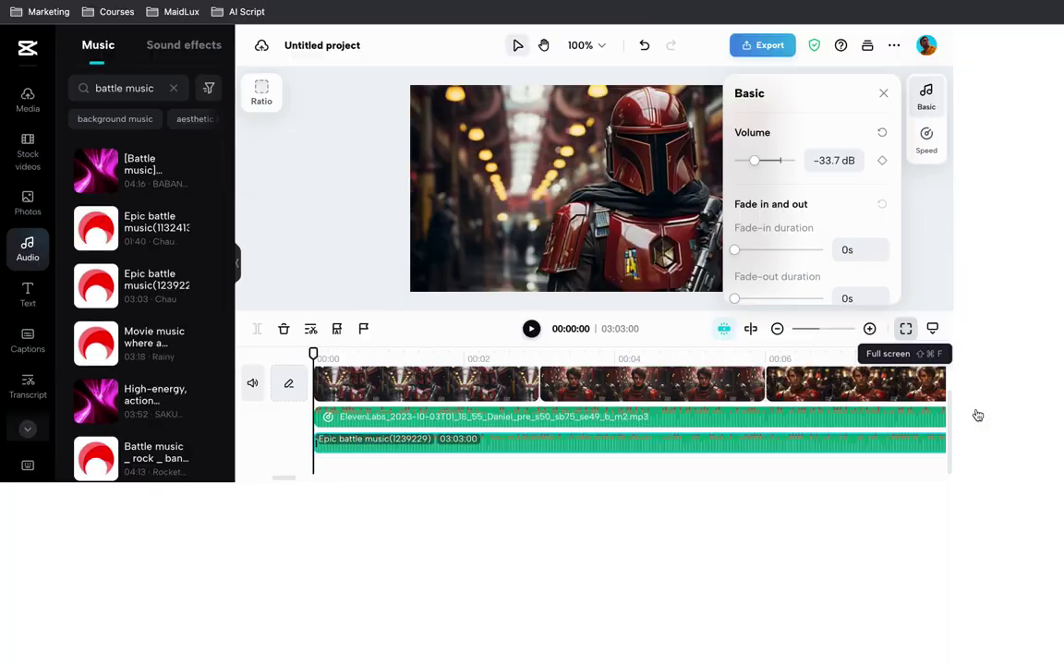
pyautogui.press('XF86AudioRaiseVolume')
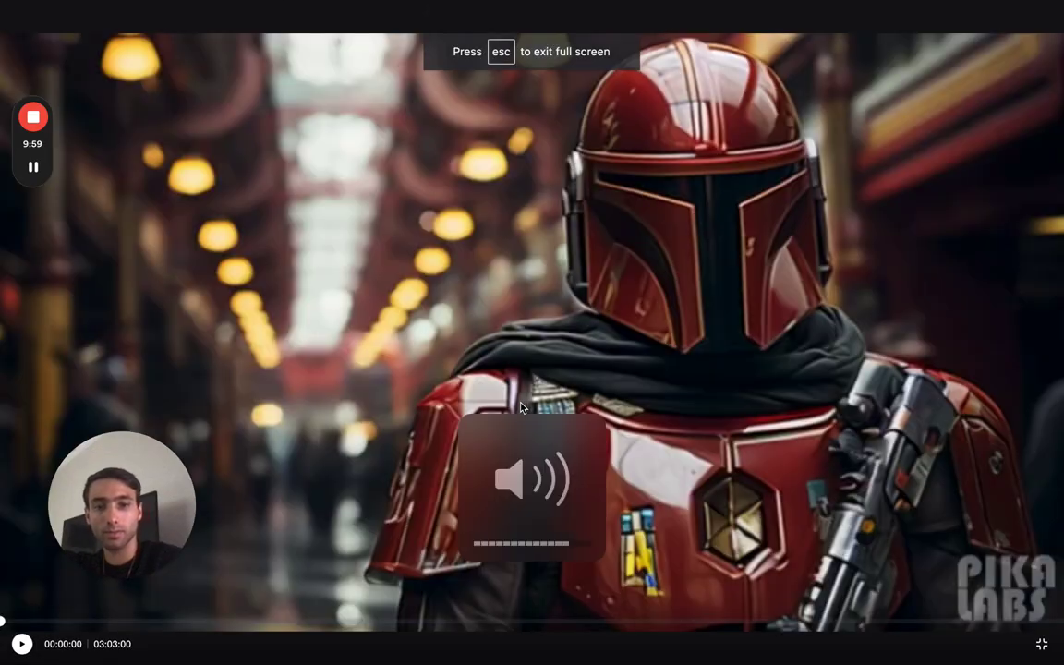
pyautogui.press('space')
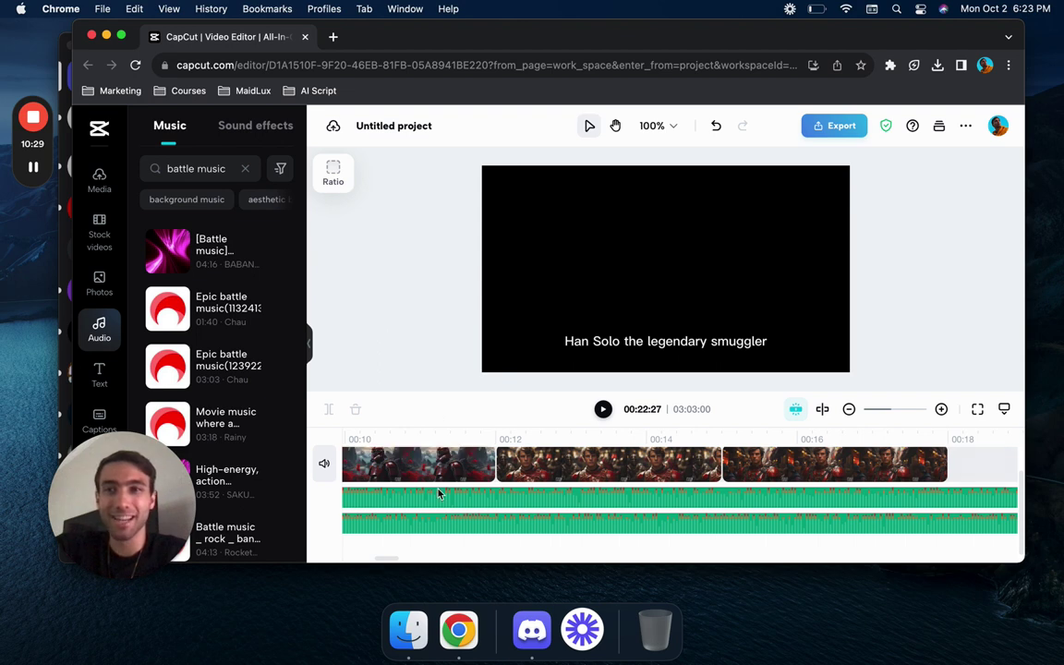
pyautogui.click(471, 439)
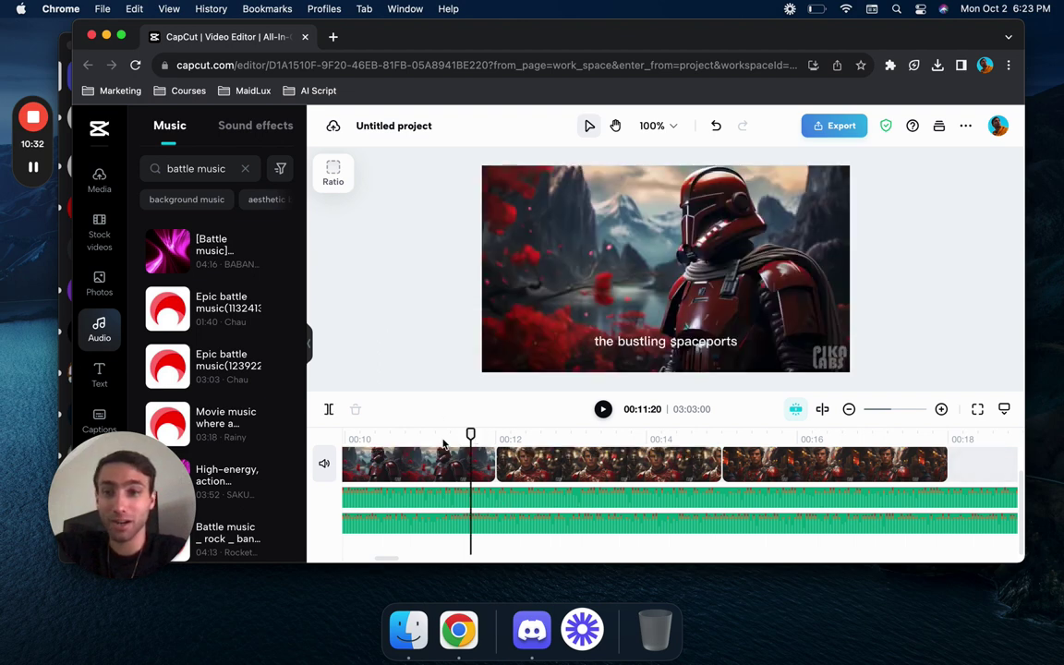
pyautogui.hscroll(-10, 443, 446)
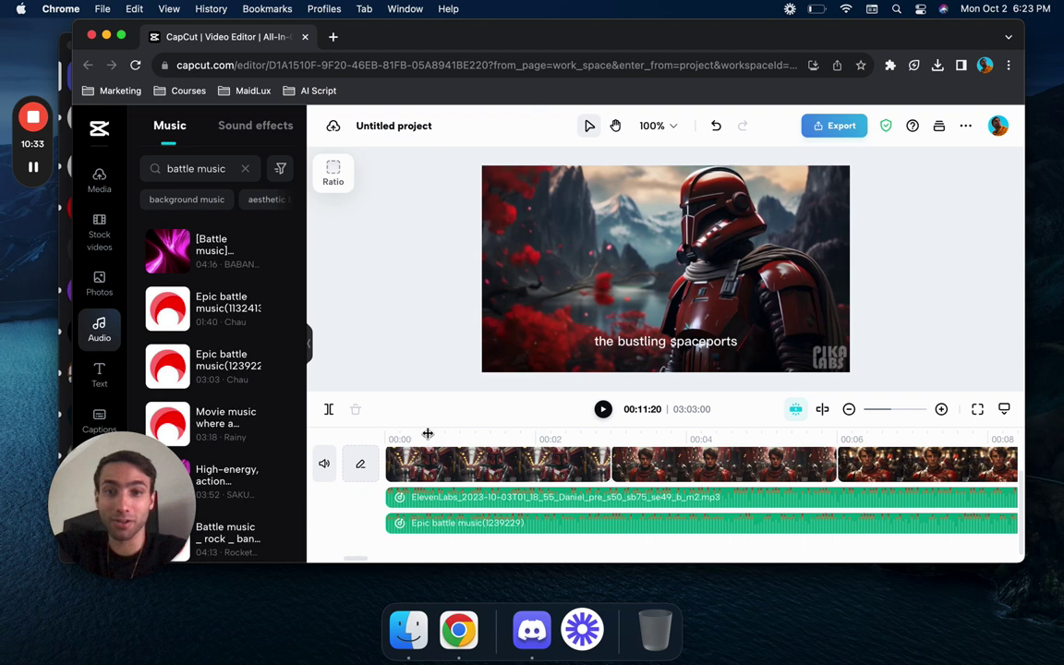
pyautogui.click(428, 434)
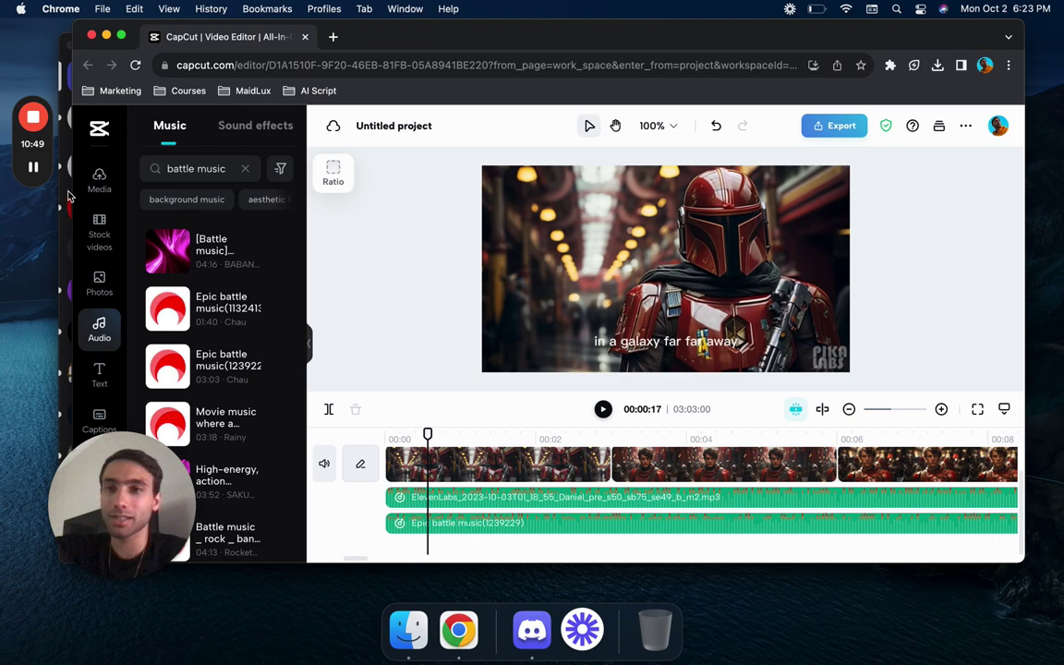
pyautogui.moveTo(43, 142)
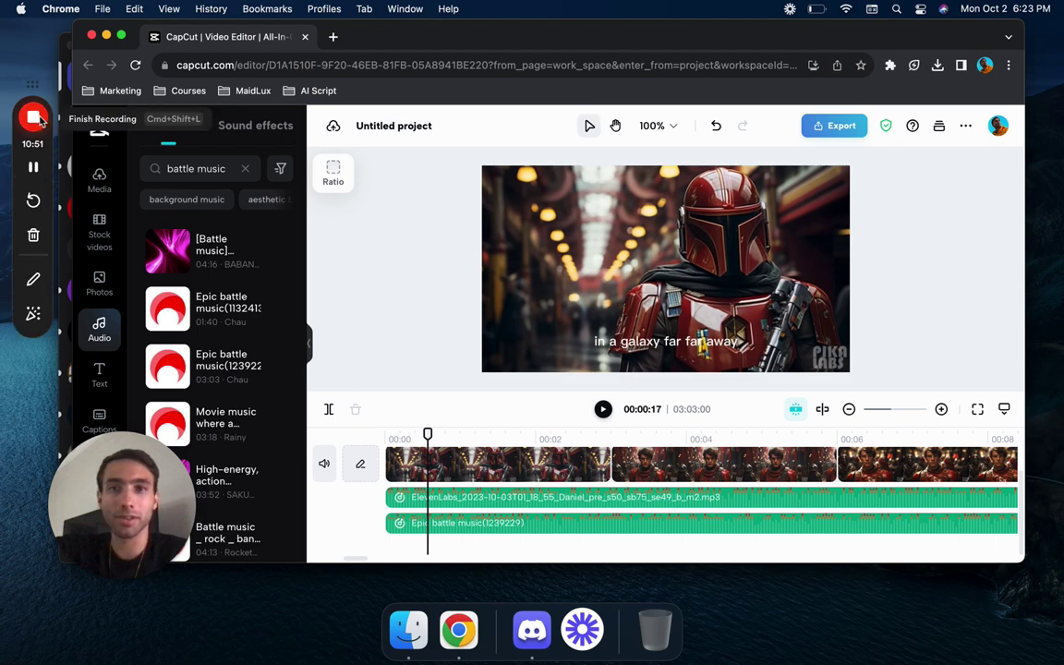